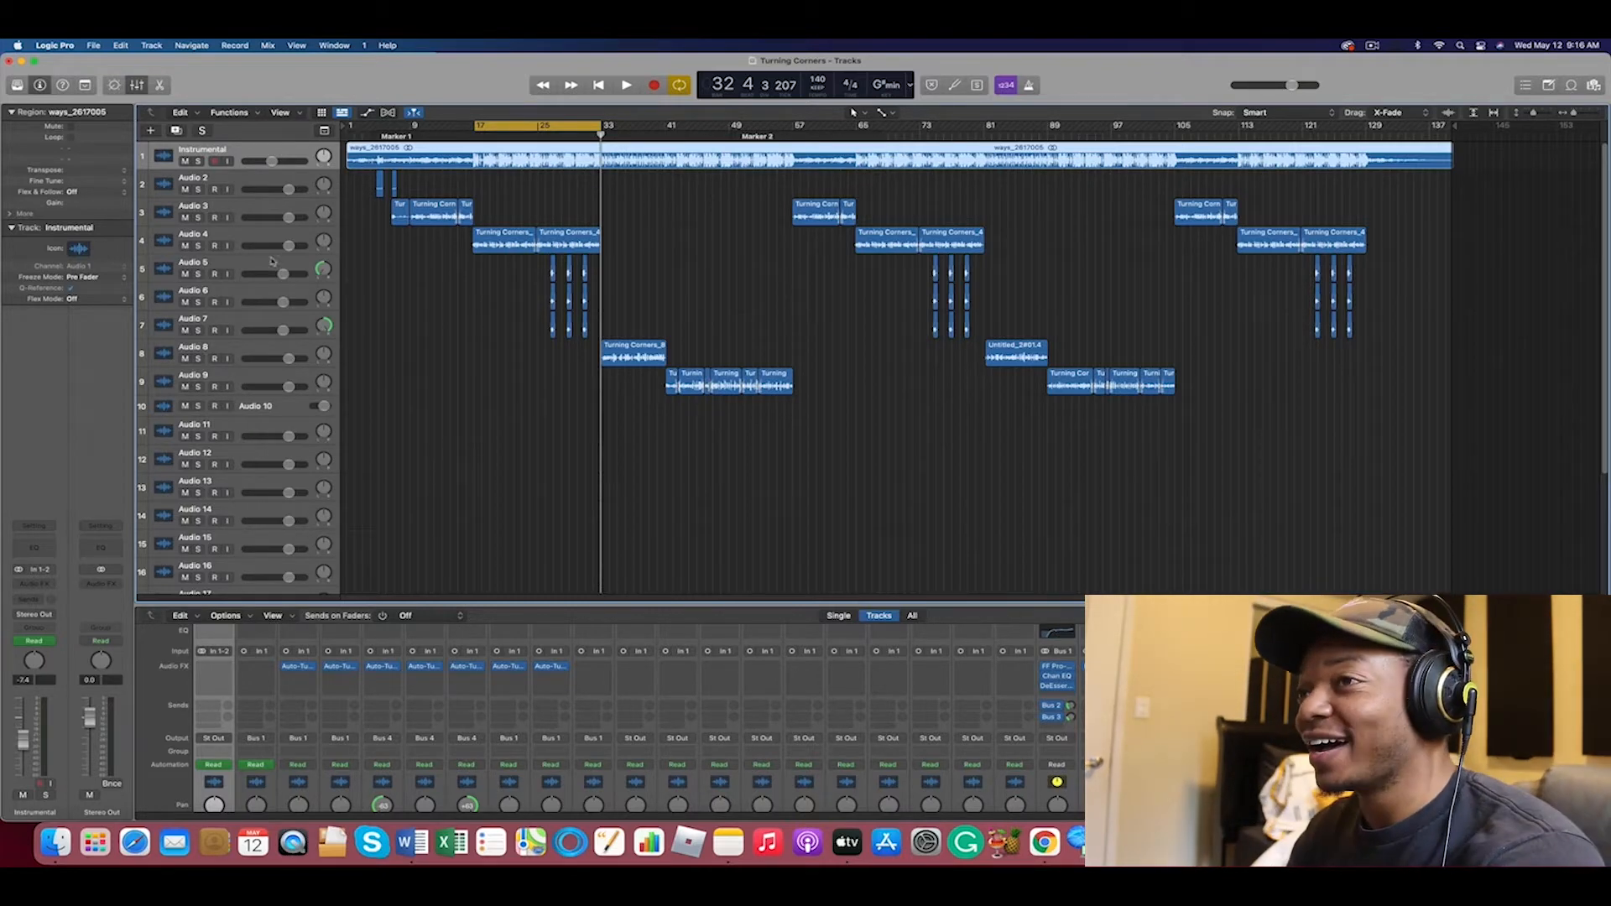
Select the Audio 4 track and remove the Auto-Tune plug-in from the Audio 4 and Audio 3 channel strips
click(299, 245)
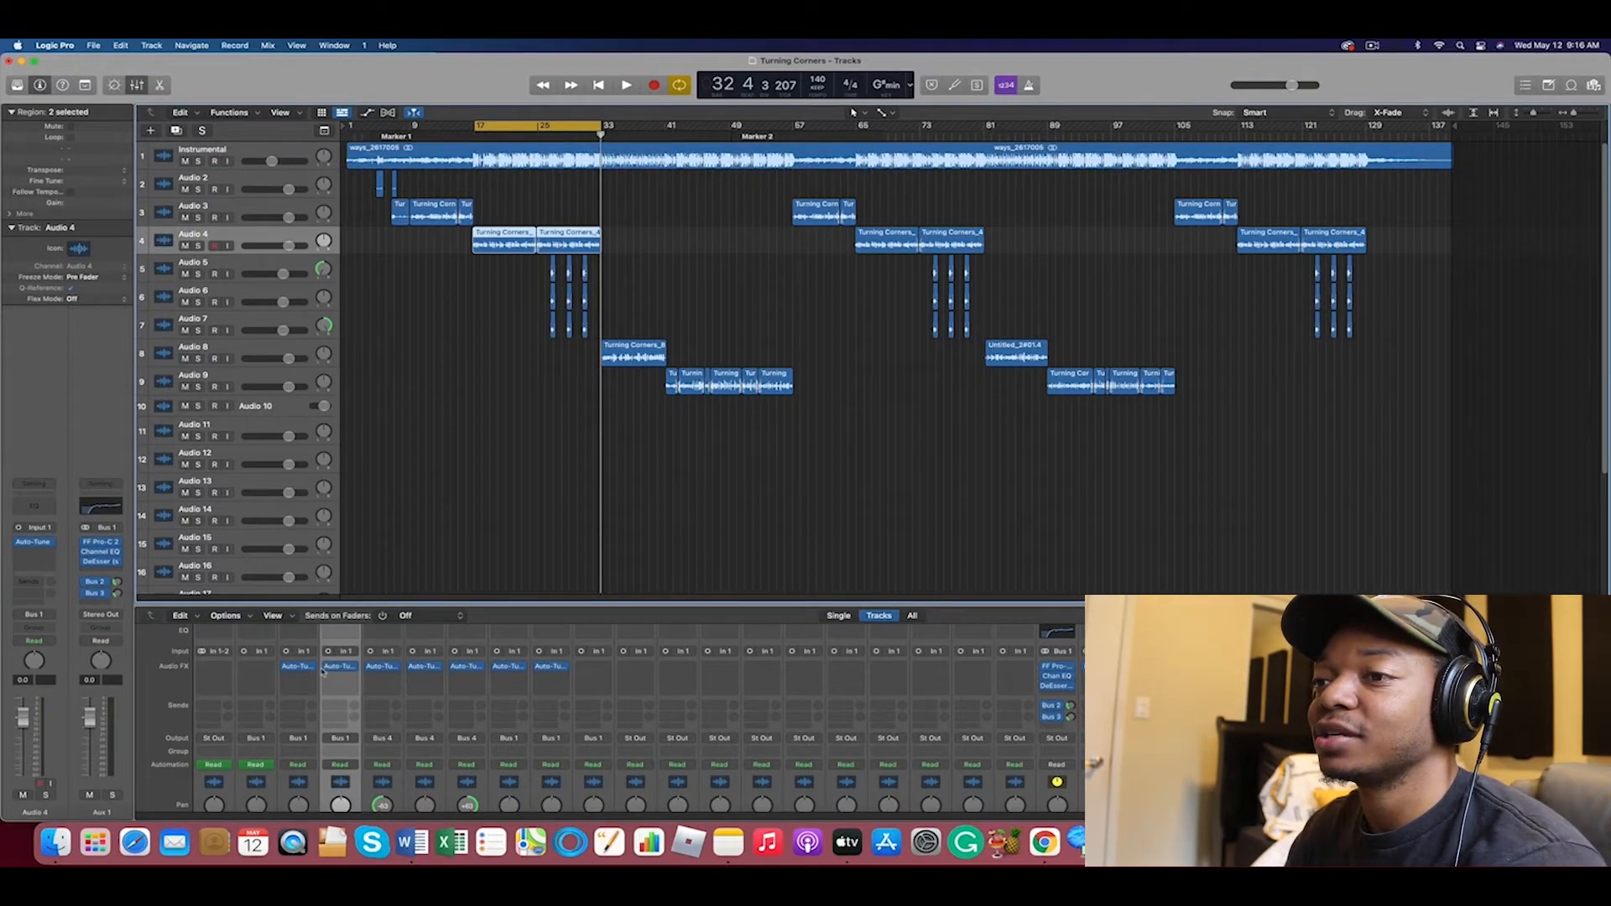
click(351, 670)
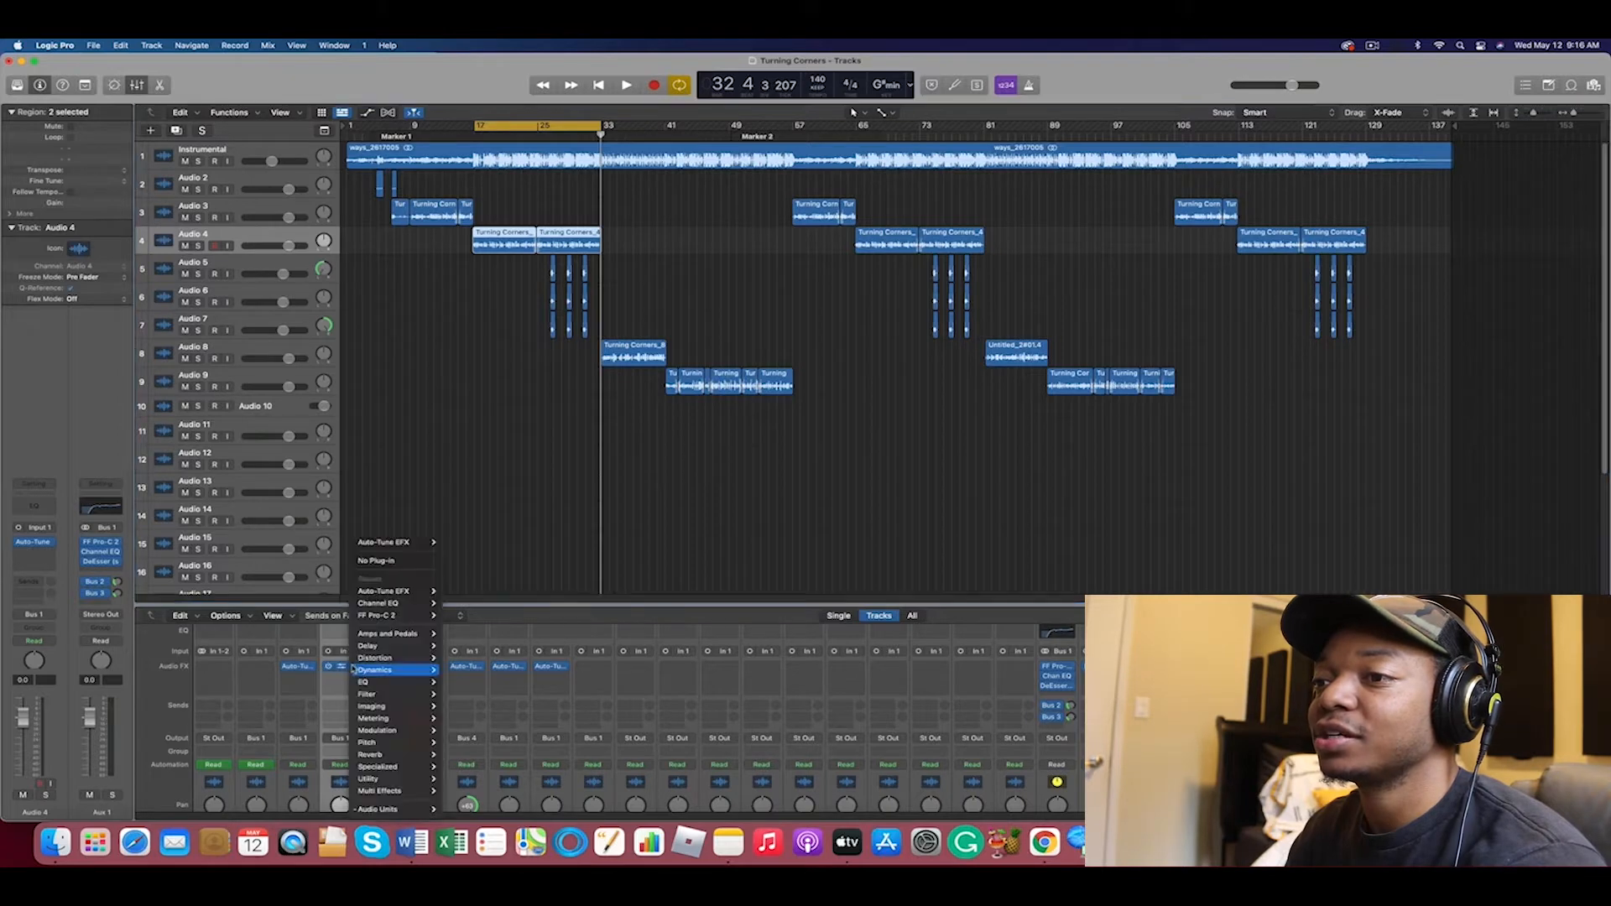
click(369, 560)
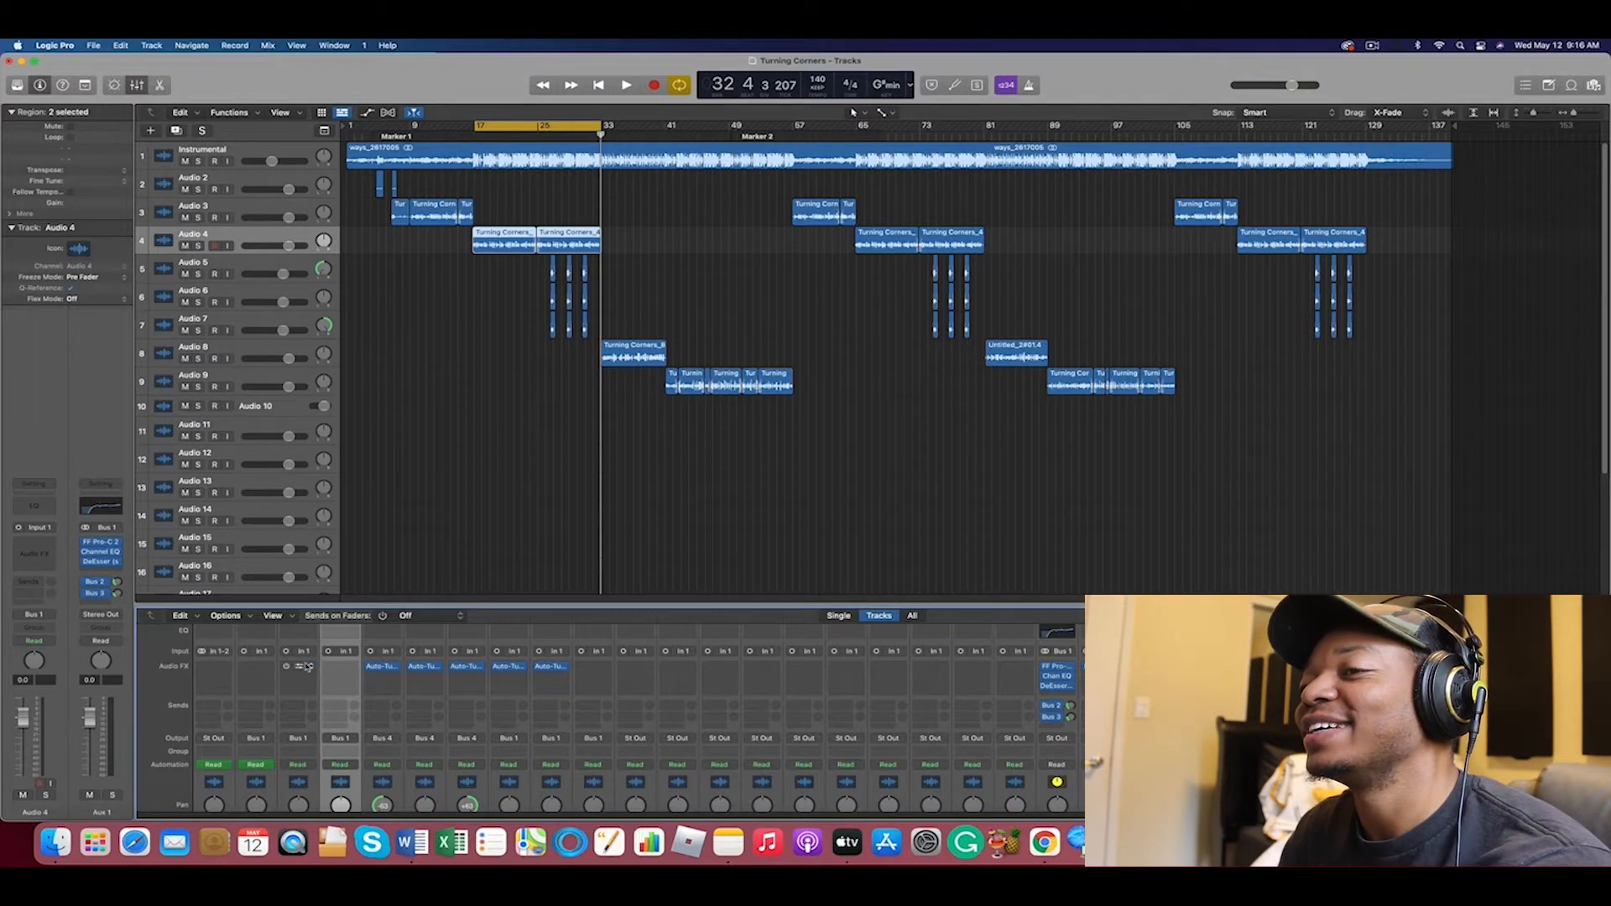
click(298, 667)
click(333, 564)
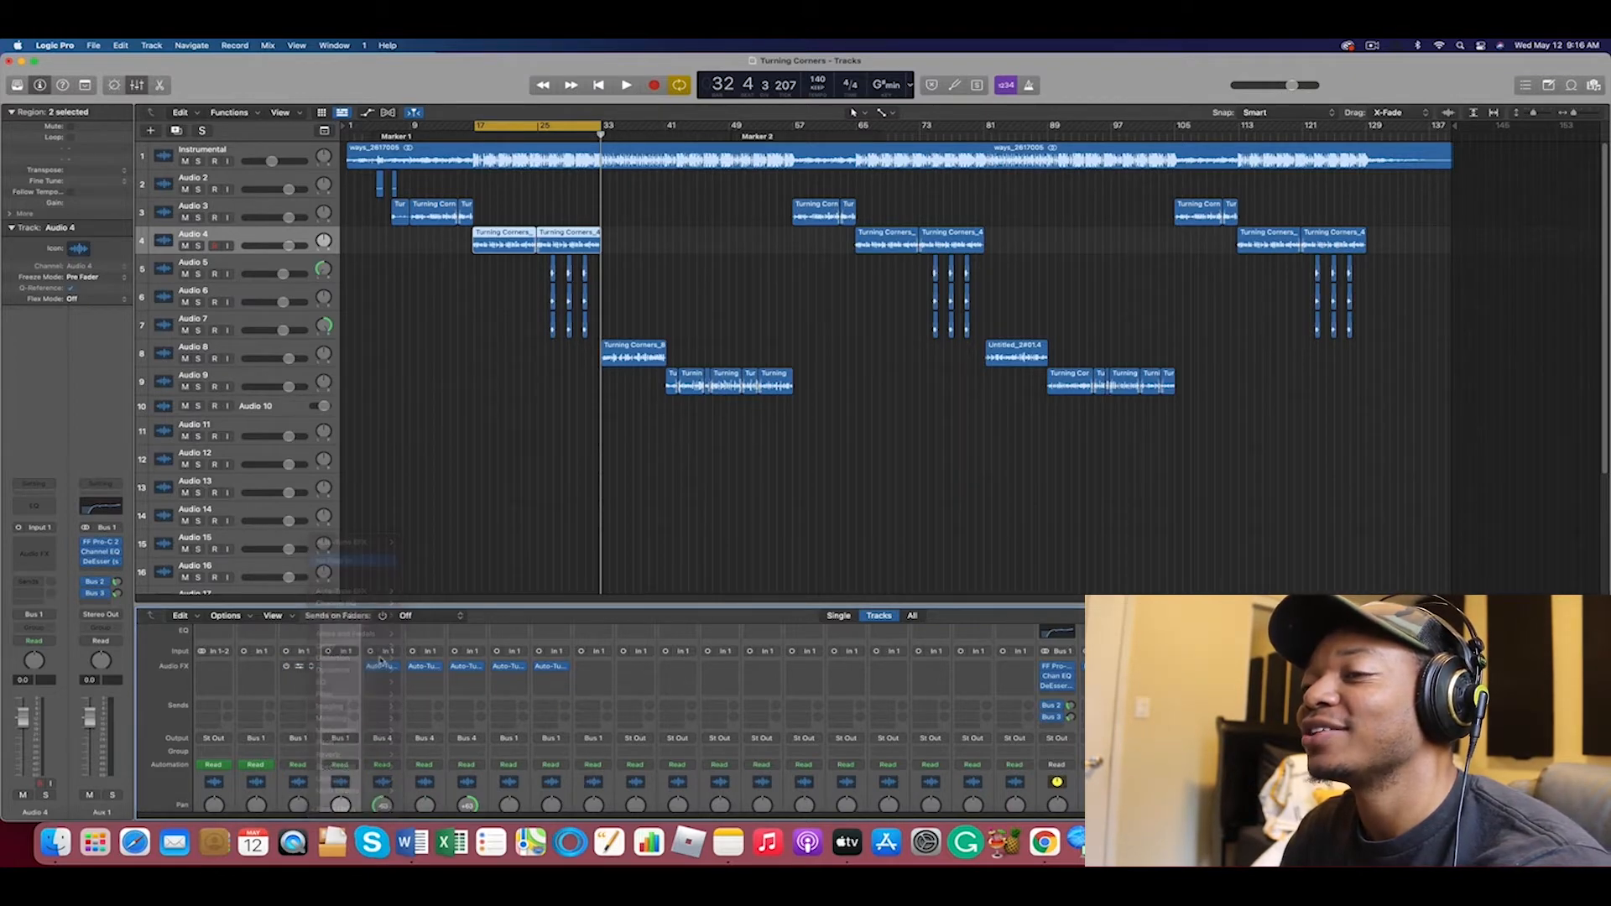
Remove the Auto-Tune plug-in from the channel strips of Audio 5 through Audio 9
click(395, 667)
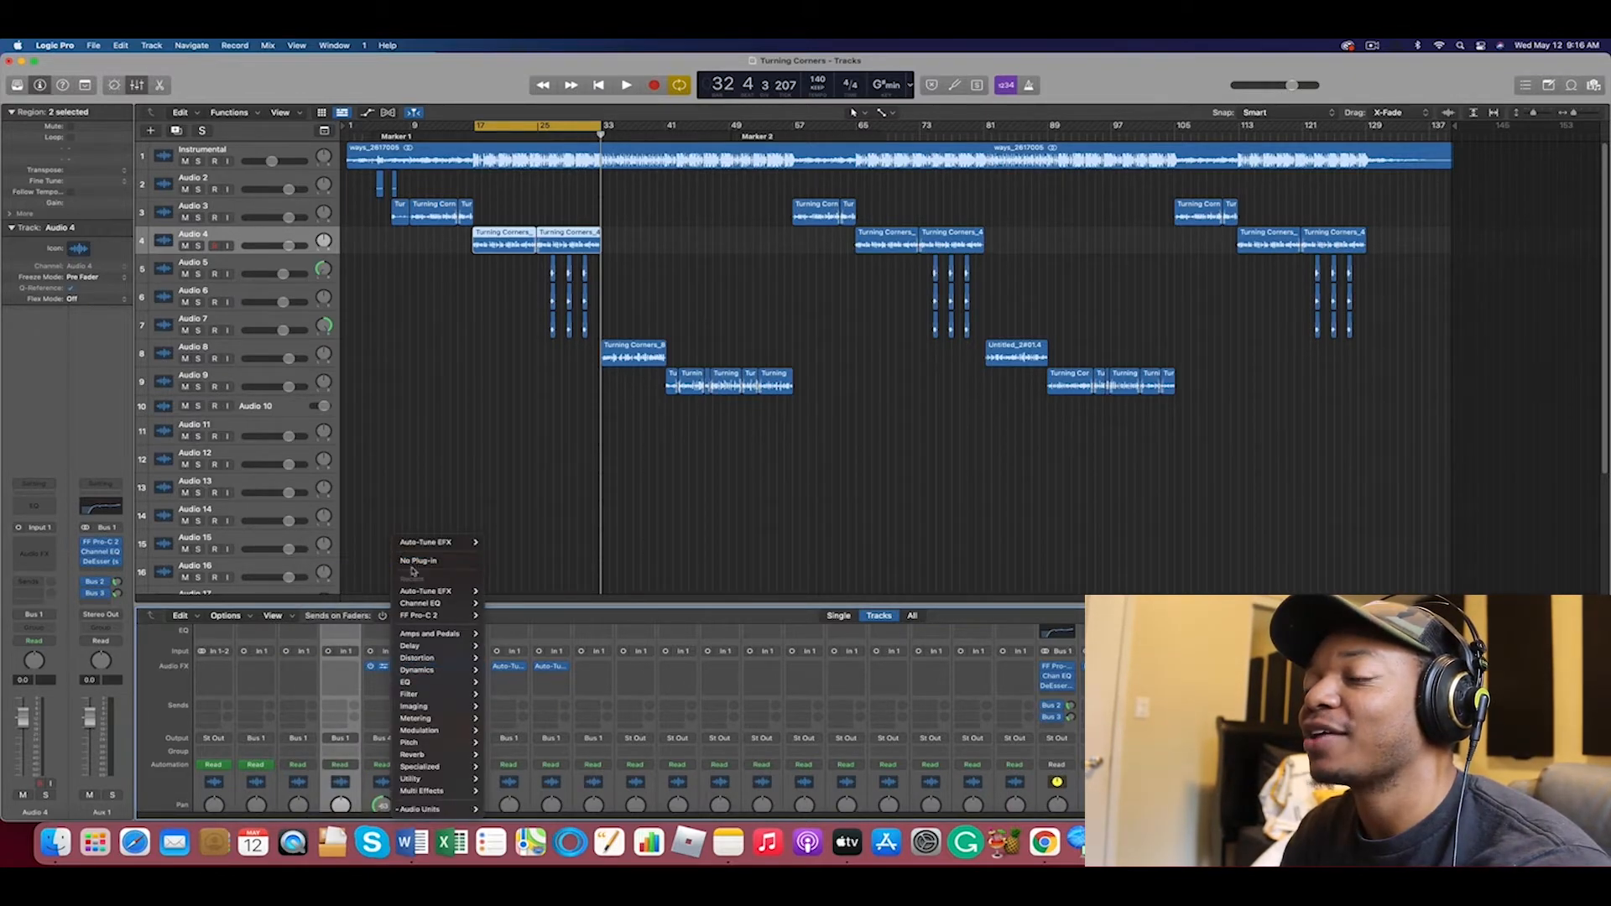
click(411, 561)
click(437, 667)
click(454, 560)
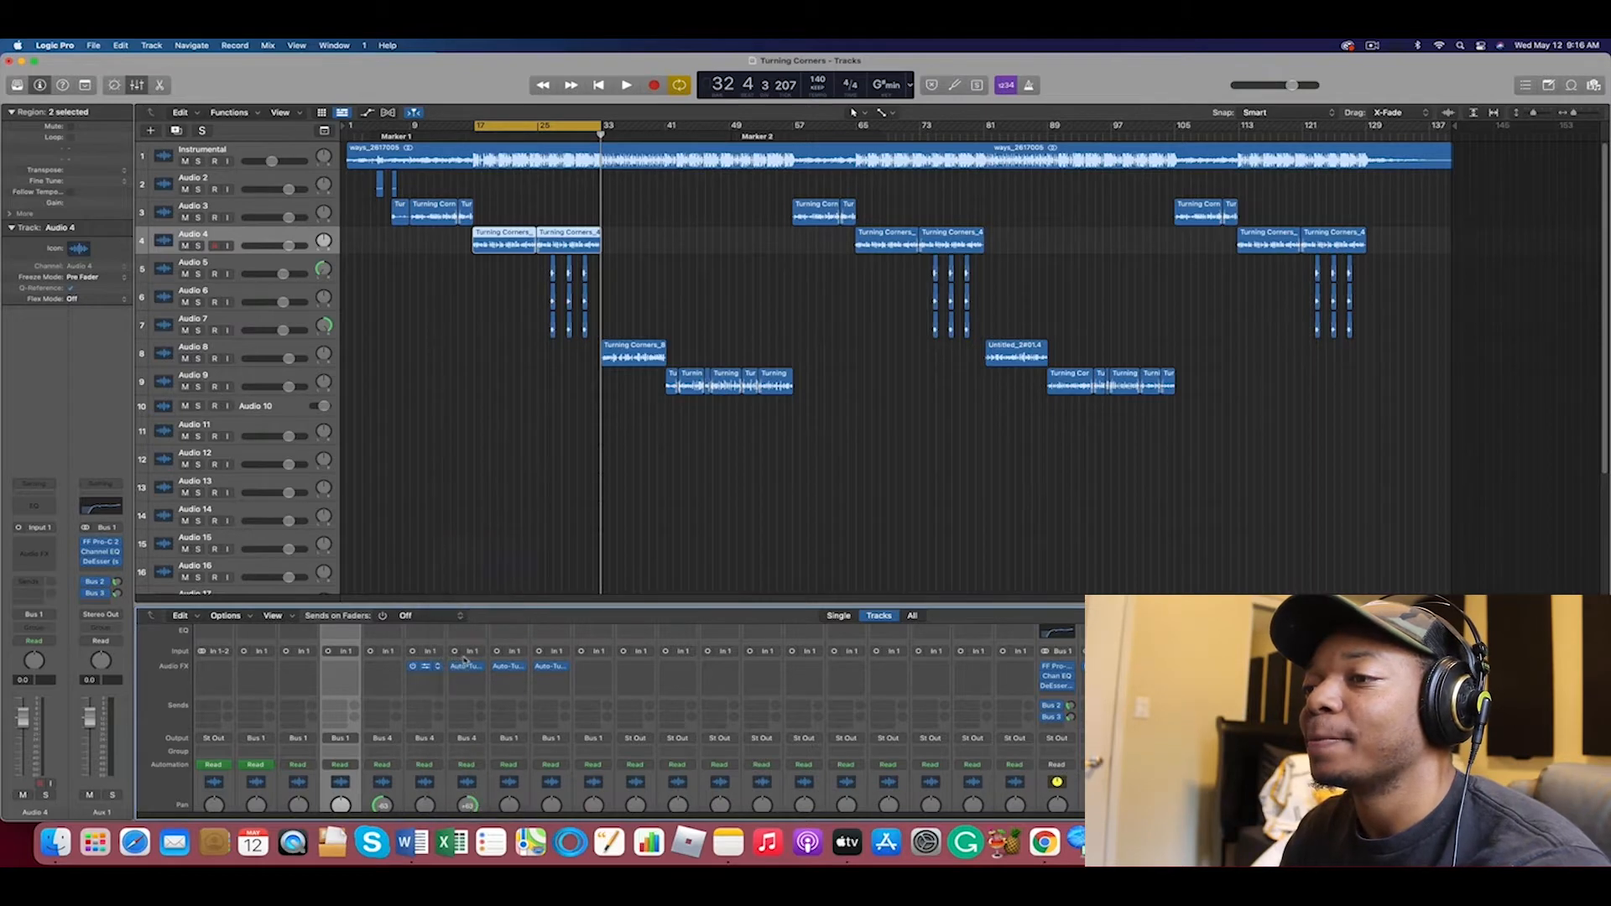
click(475, 667)
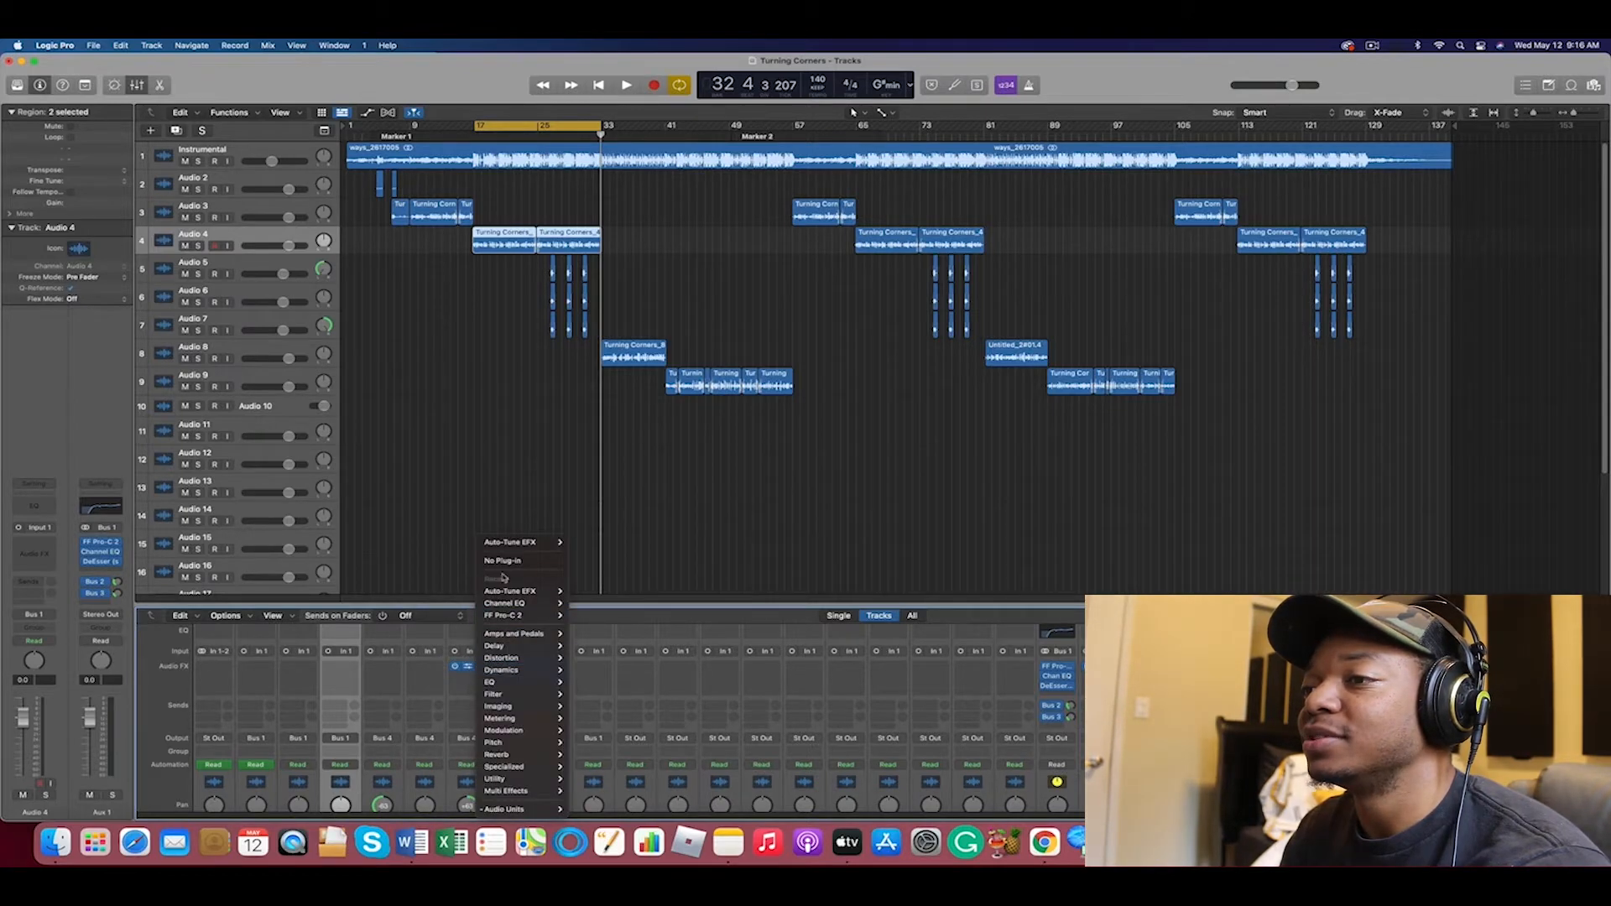
click(508, 562)
click(520, 668)
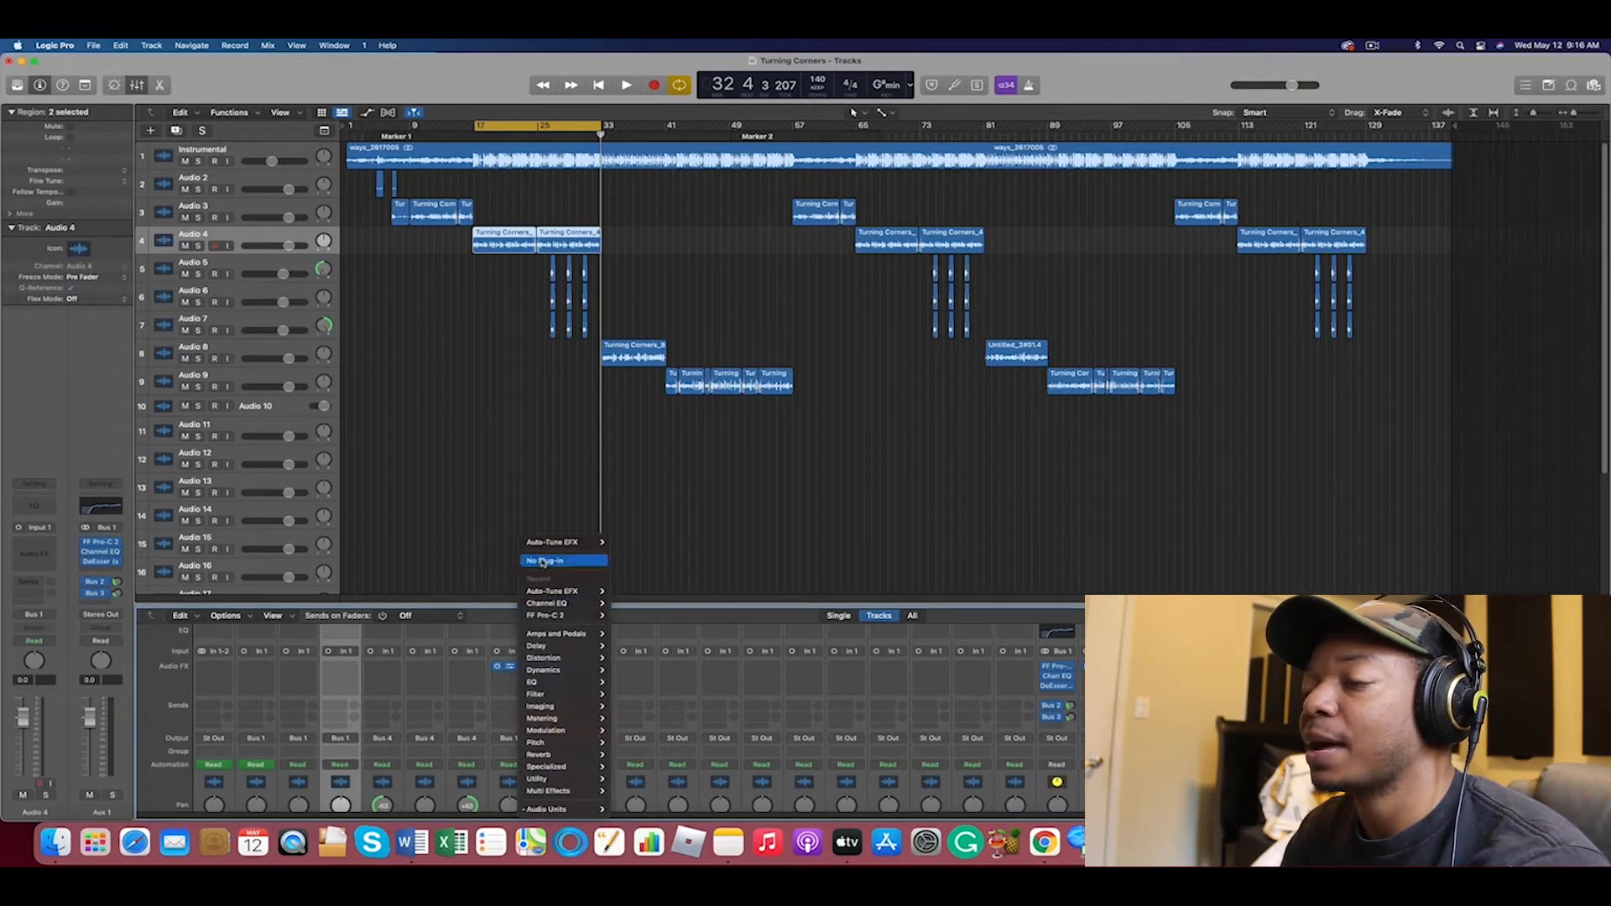
click(546, 560)
click(560, 667)
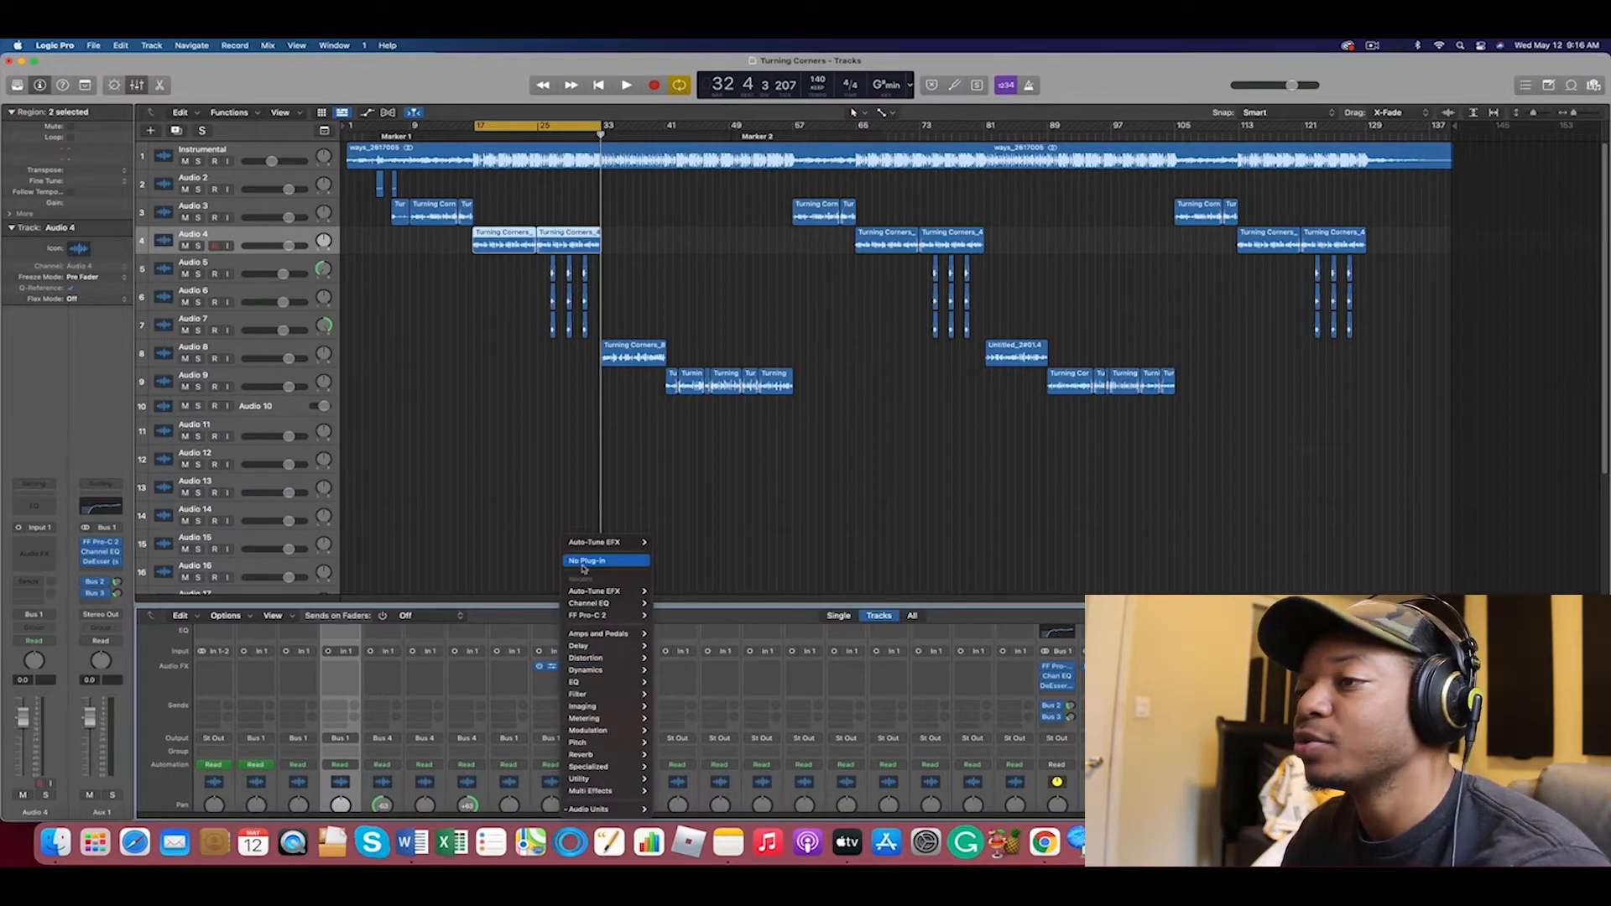
click(579, 562)
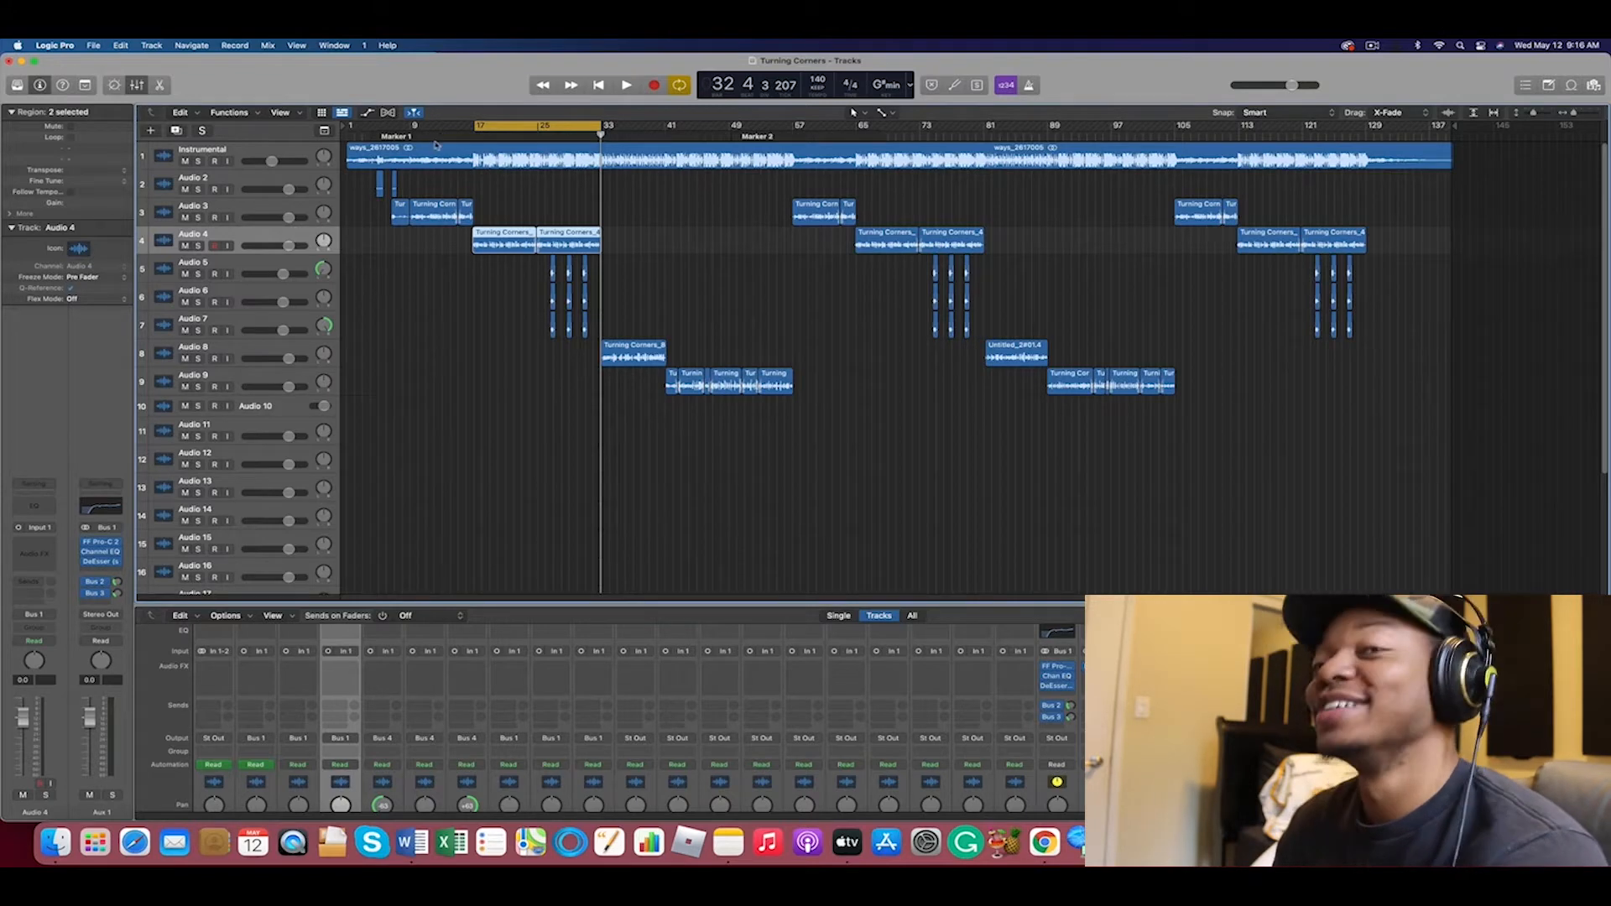
Play the looped section to hear the Audio 4 vocals without Auto-Tune, and select the instrumental region
key(space)
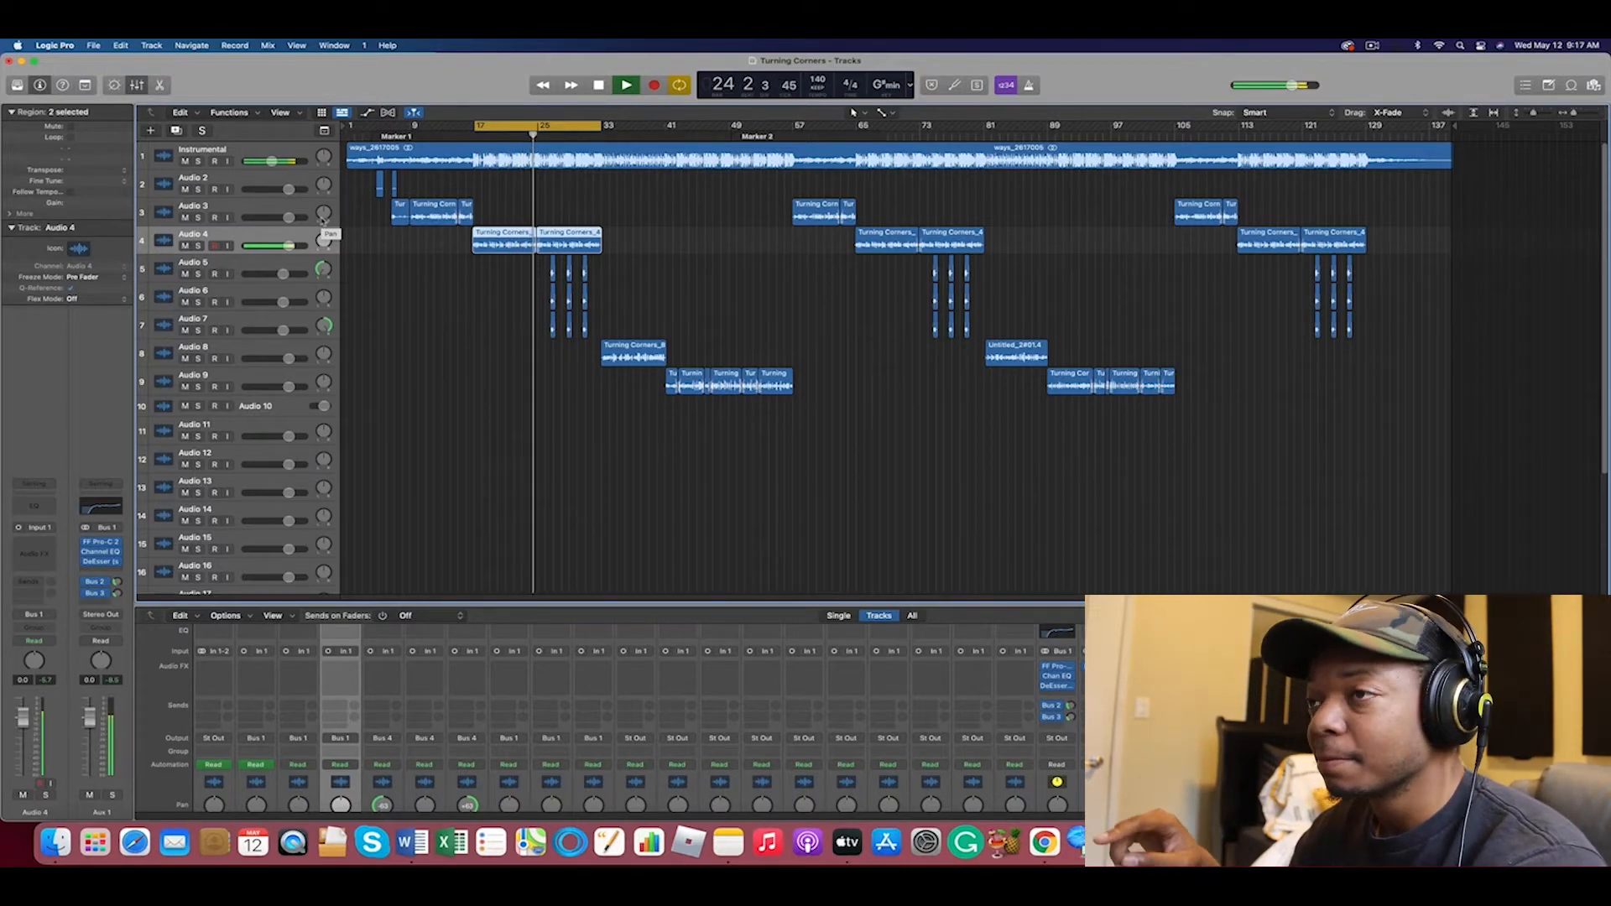
key(space)
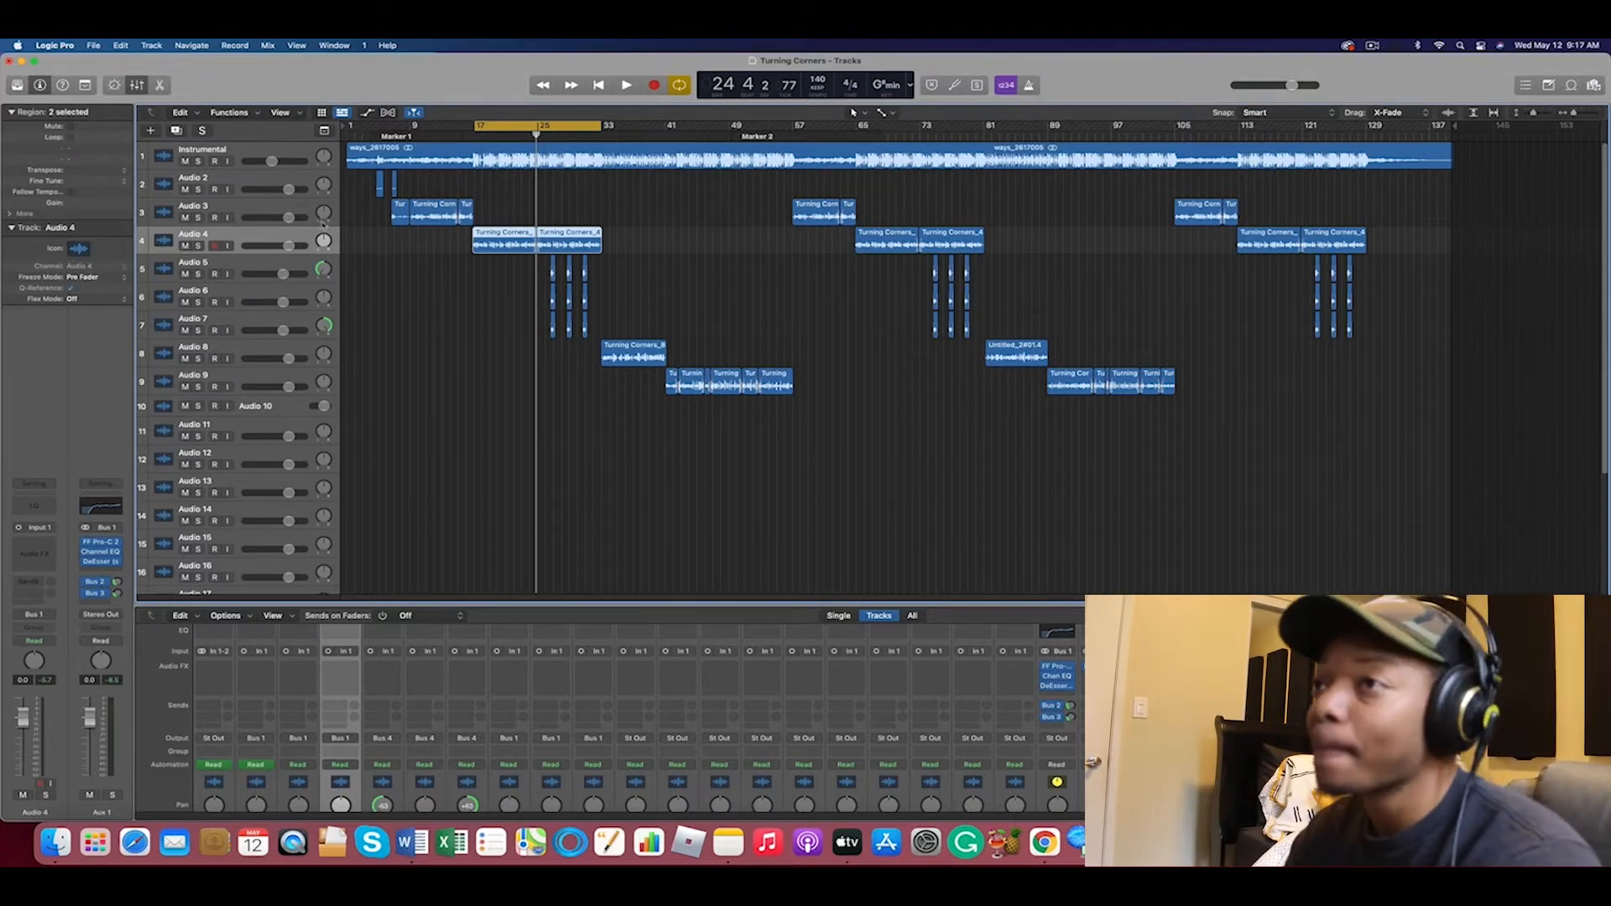
click(428, 150)
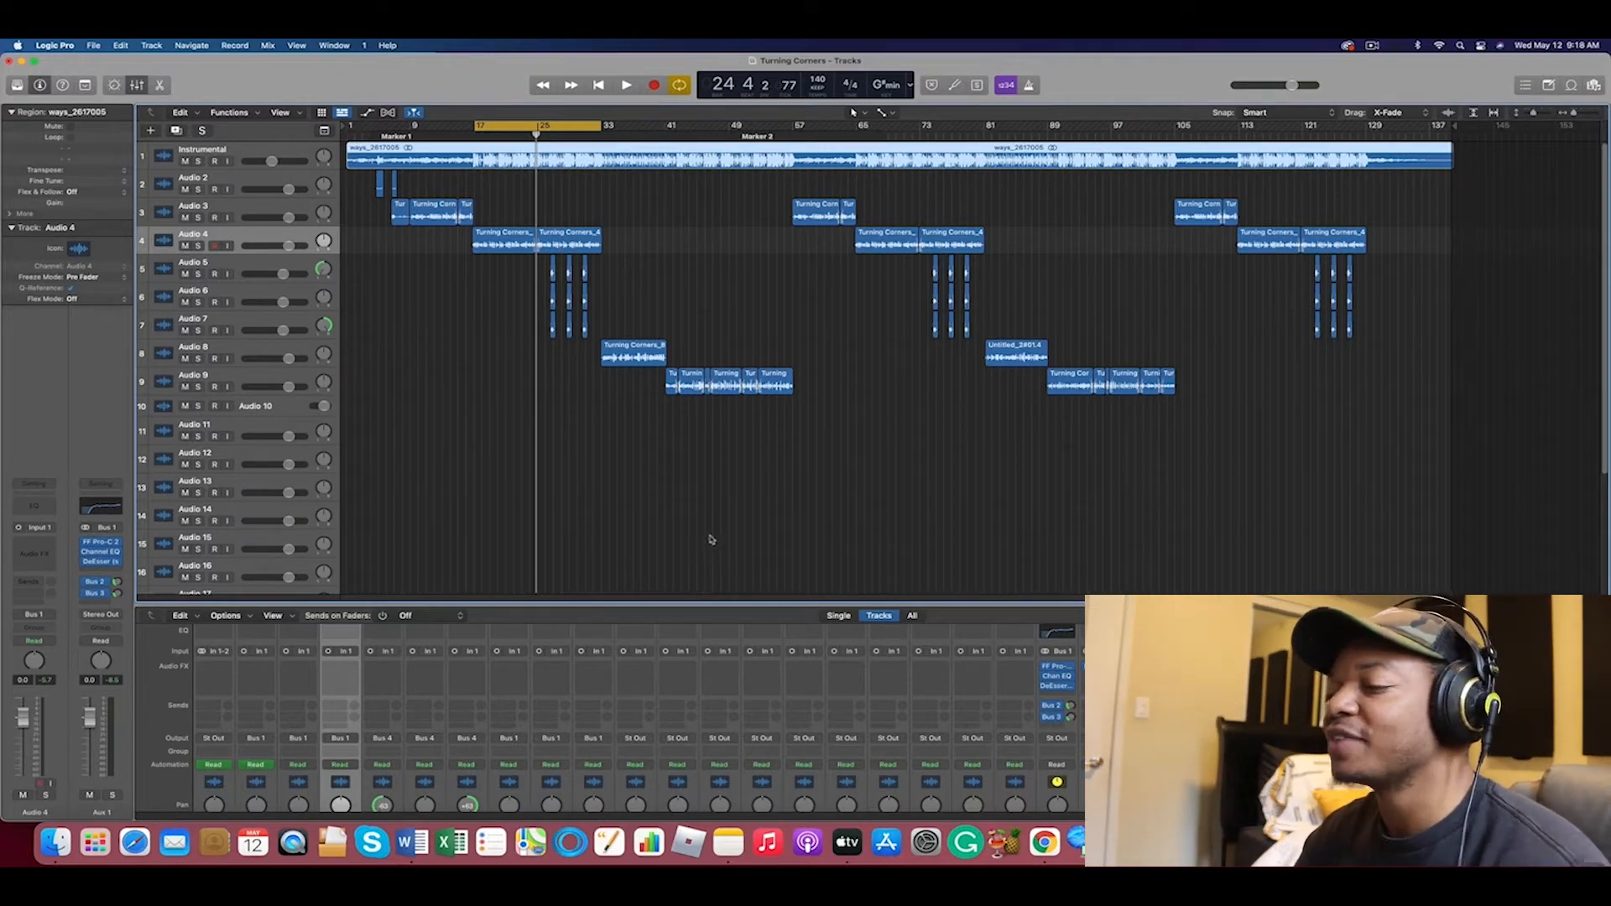
Switch to Mixed In Key 7 and move its window so the whole analysis view is on screen
click(569, 844)
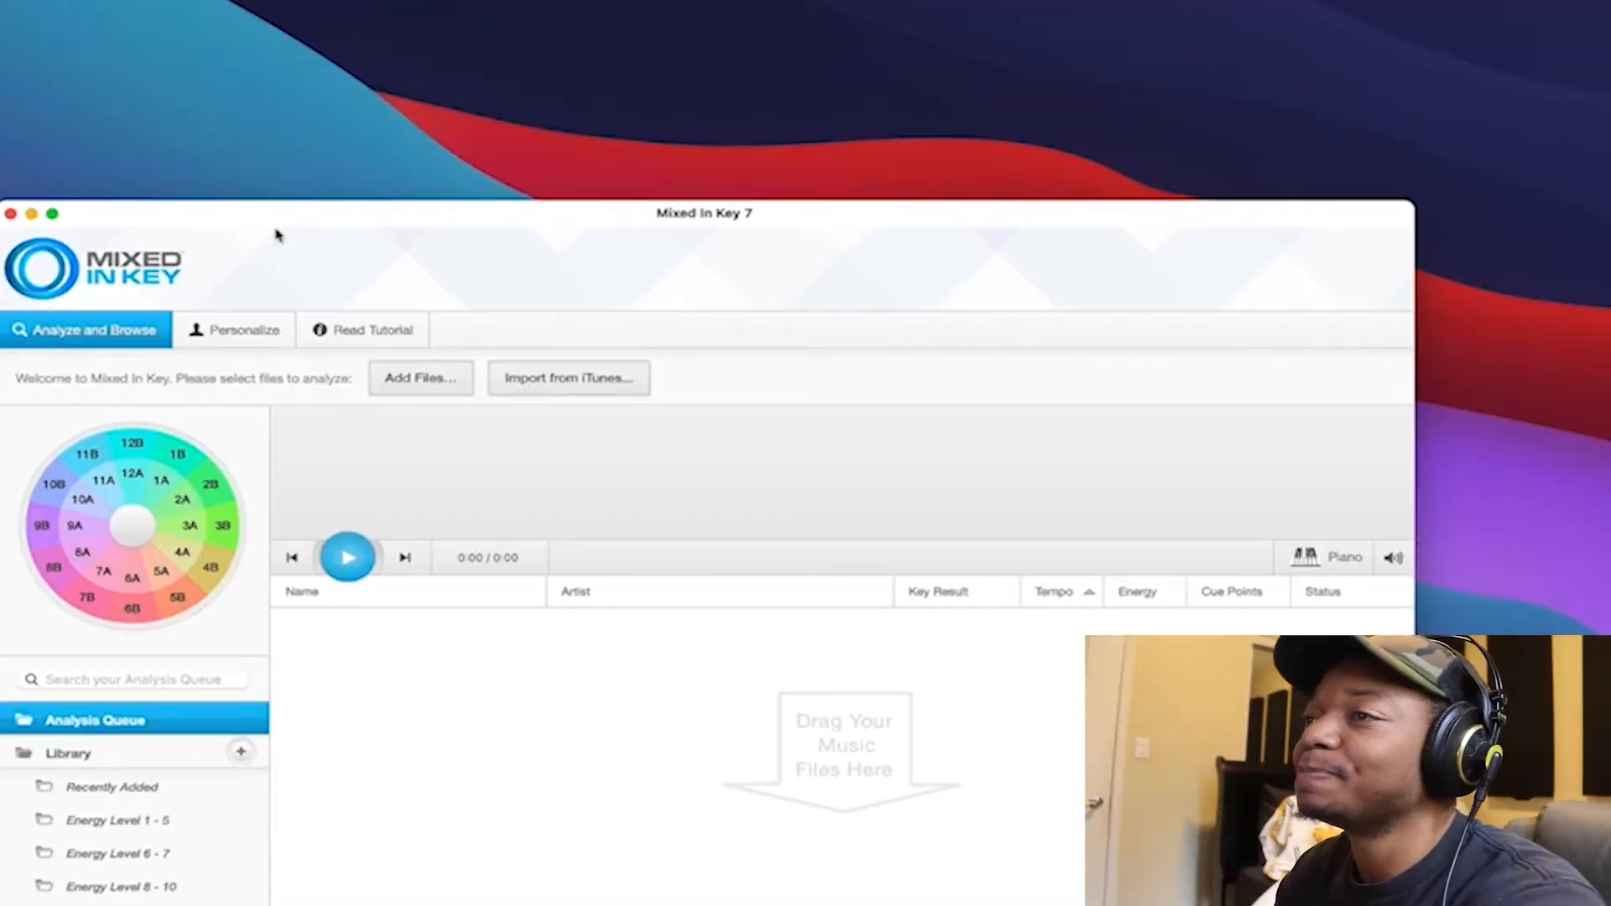
drag(297, 212, 365, 36)
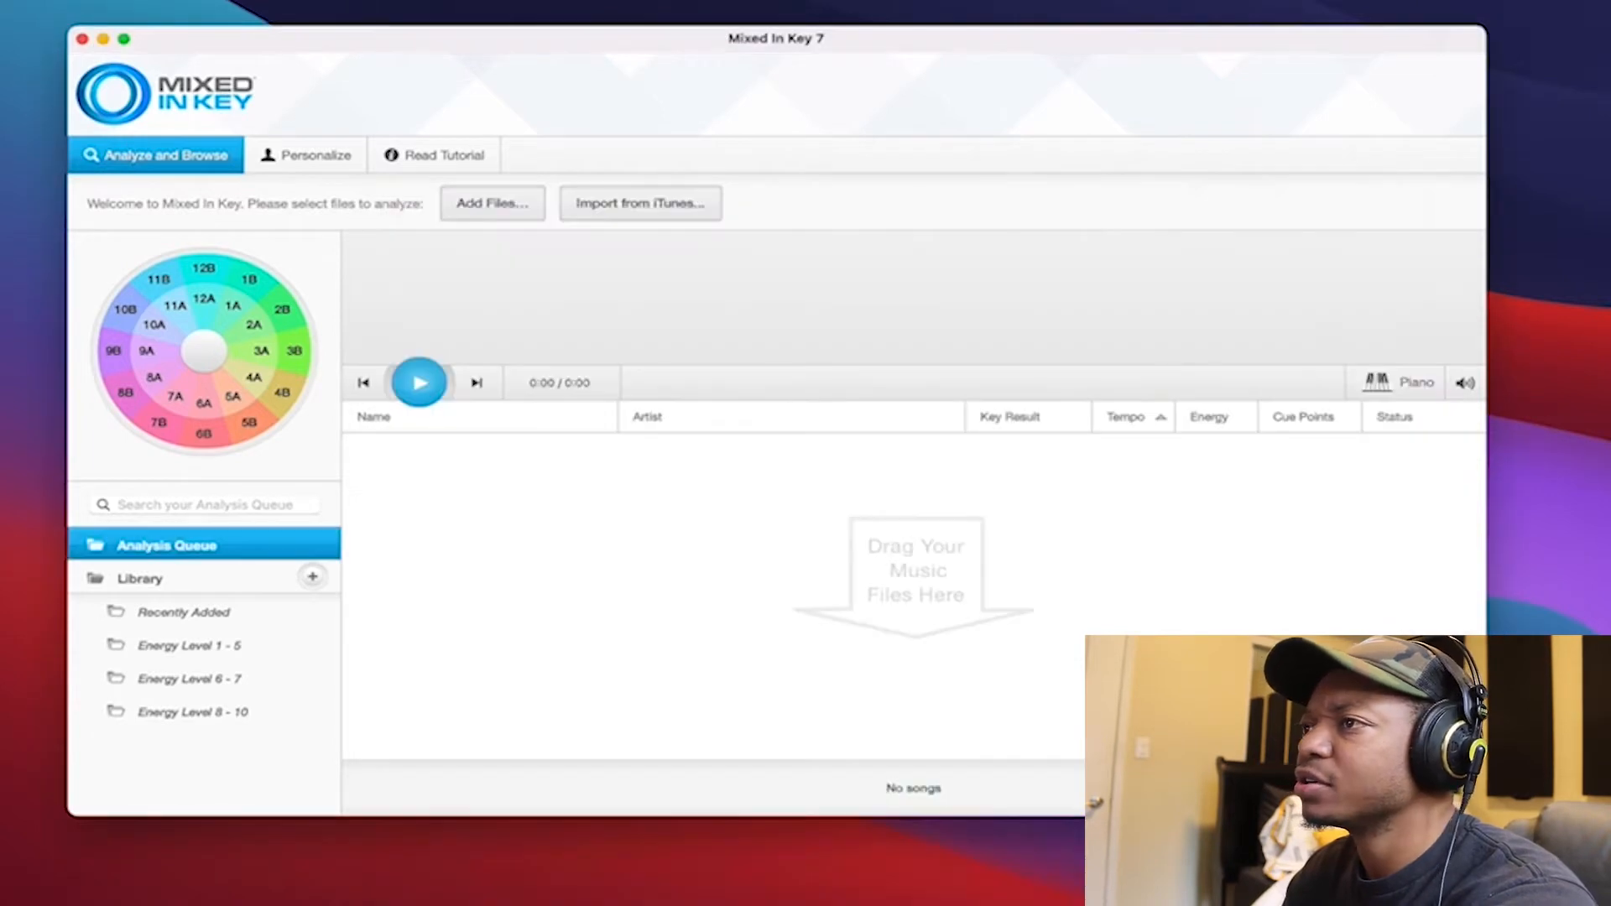
click(463, 566)
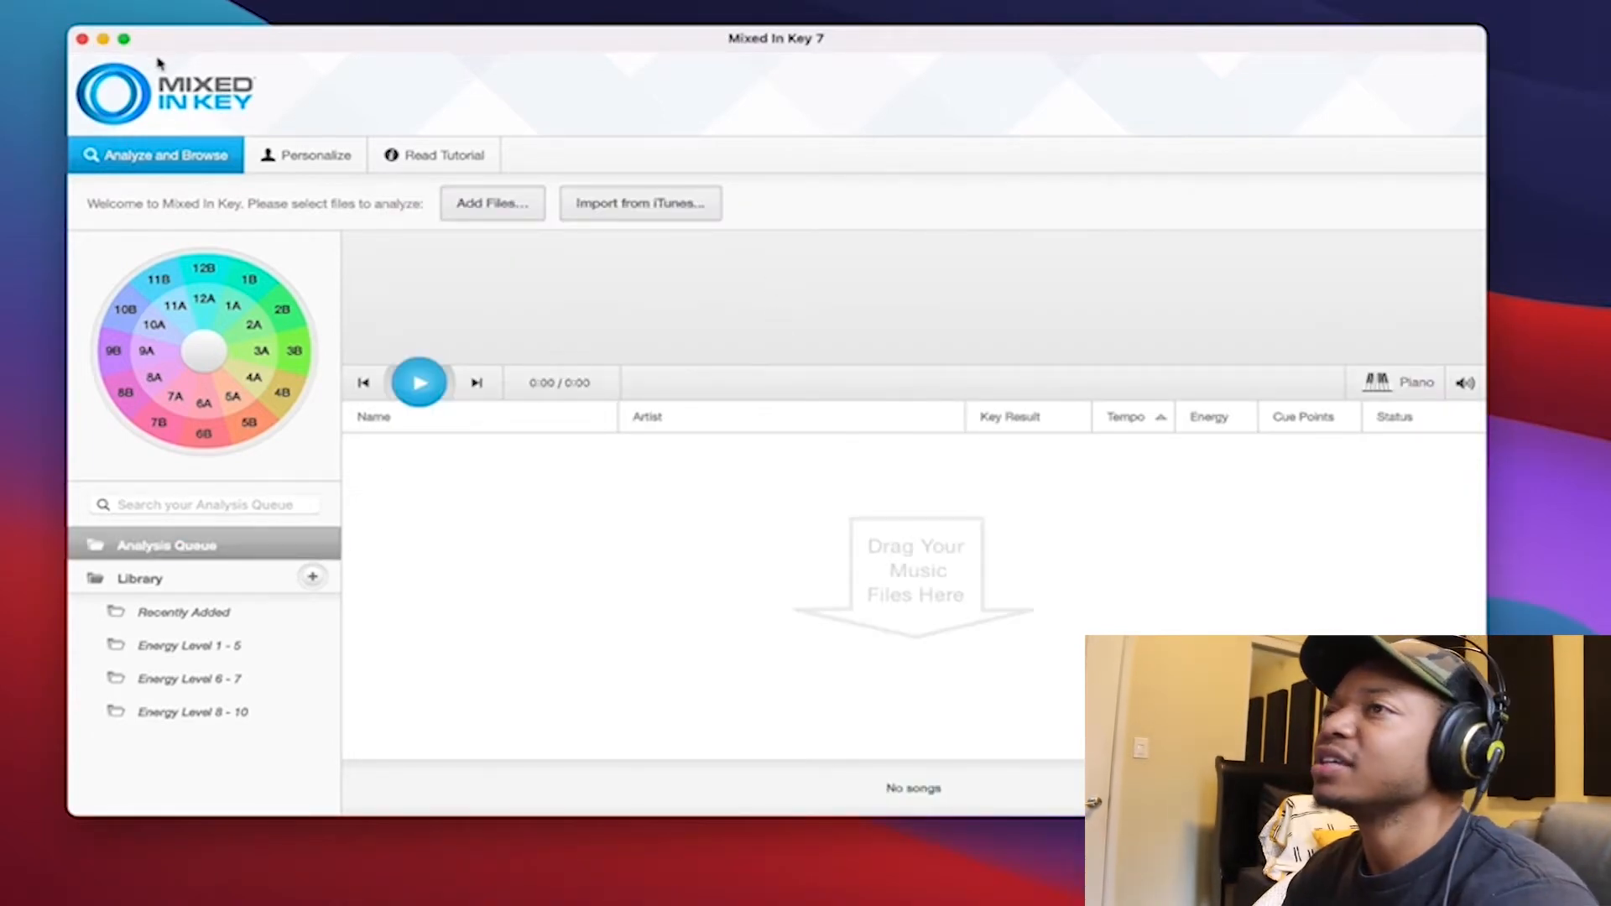
Add the "[FREE] Ways Polo G x Roddy Ricch" beat from the Audio Files folder to the analysis queue
click(494, 209)
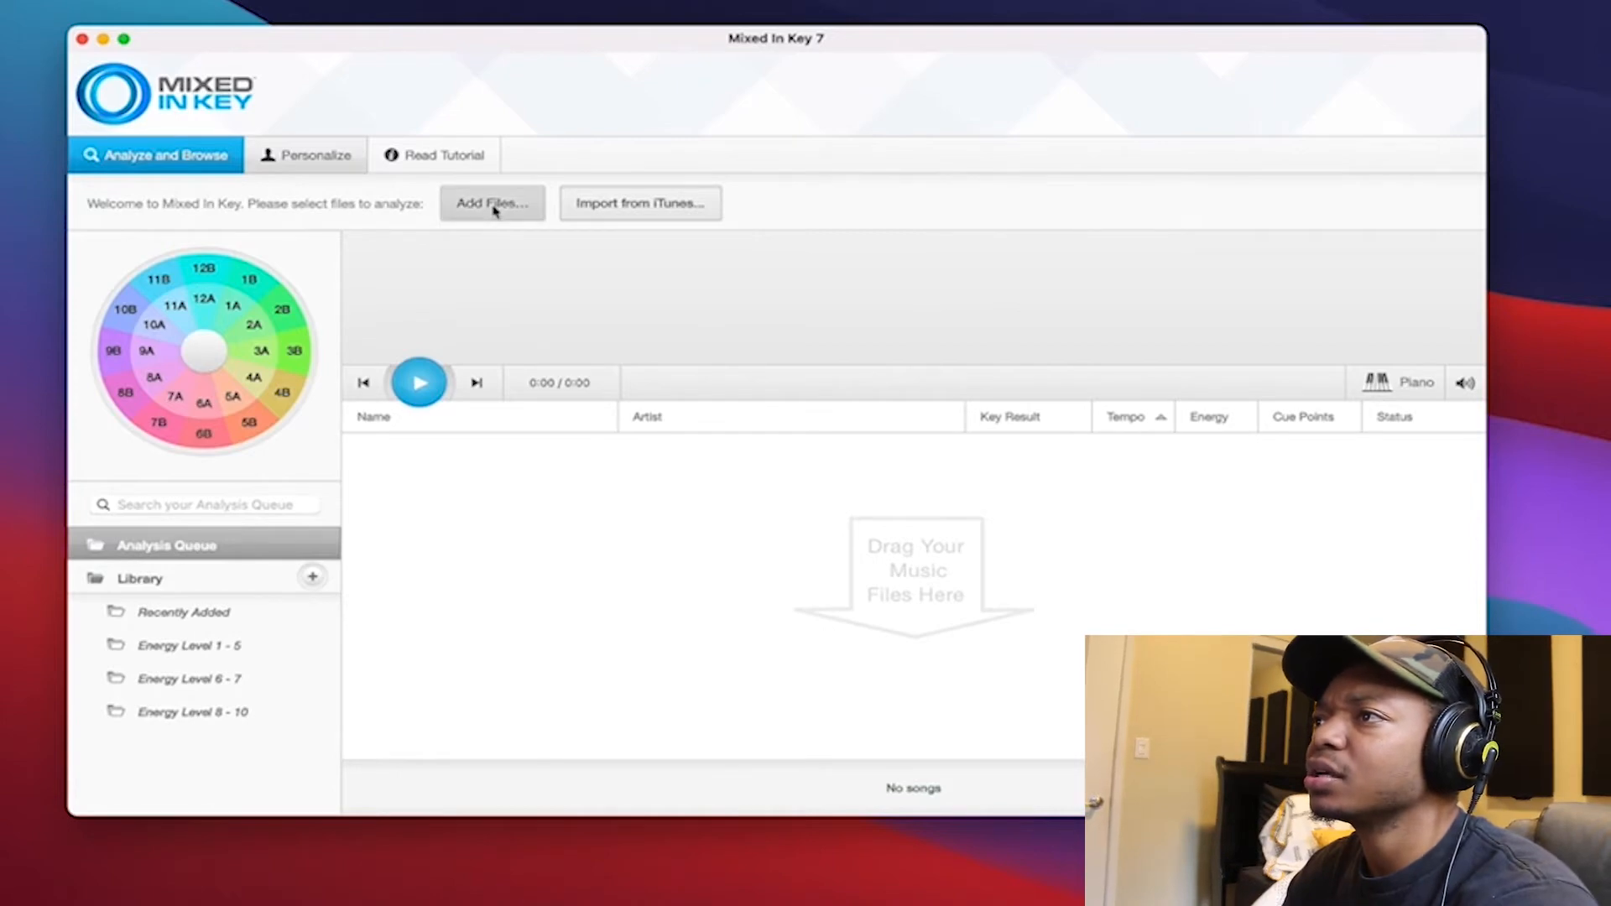
click(1033, 616)
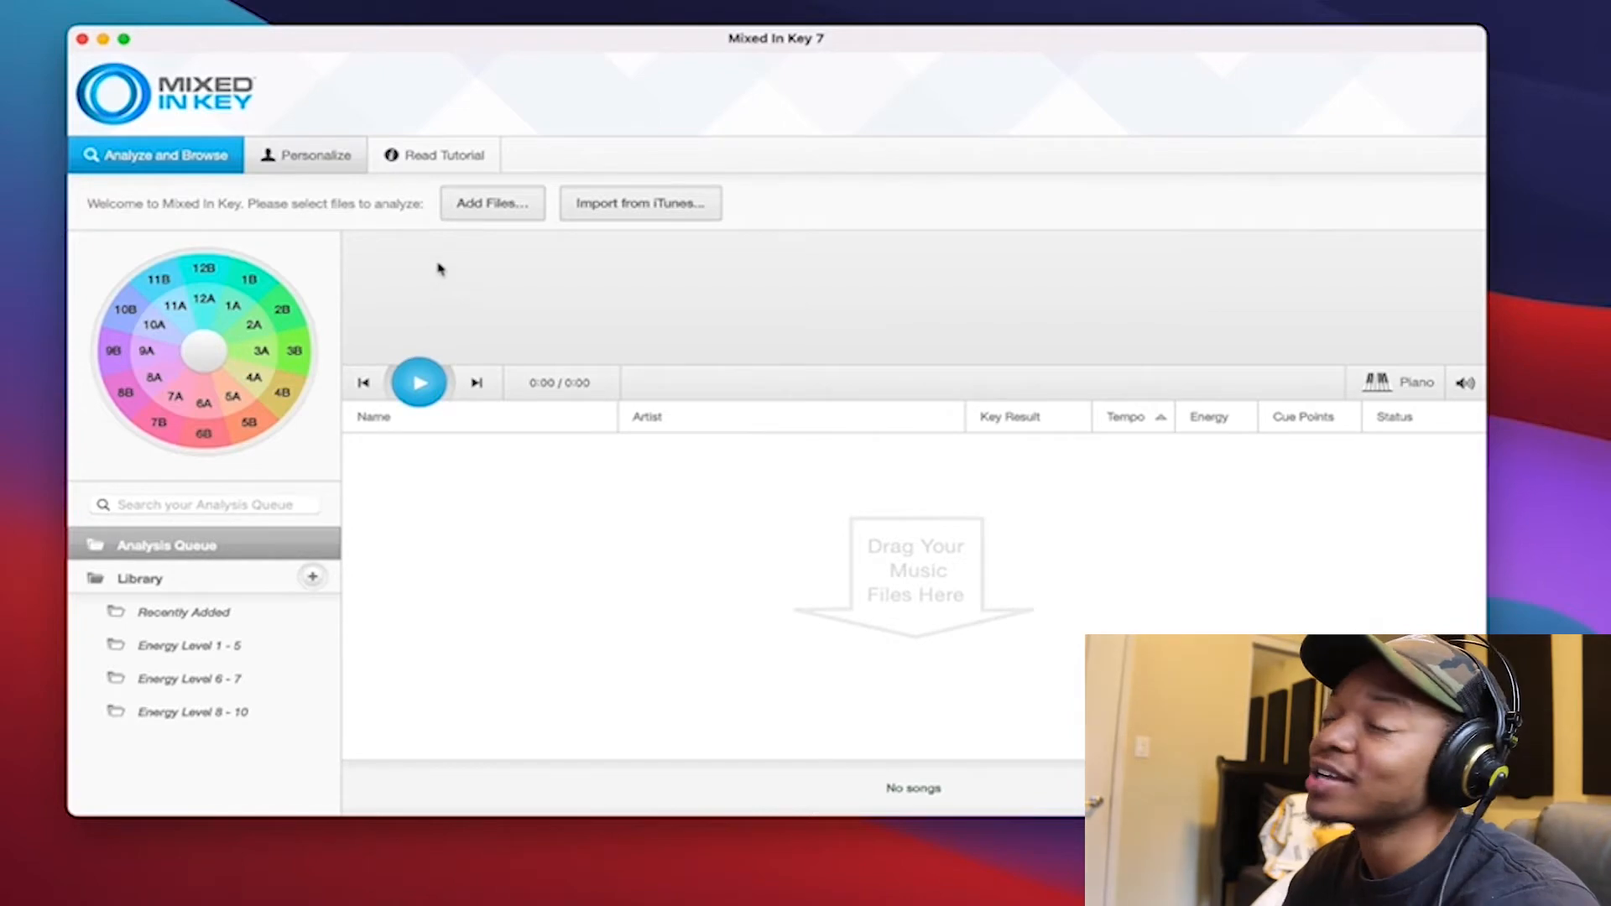
click(492, 206)
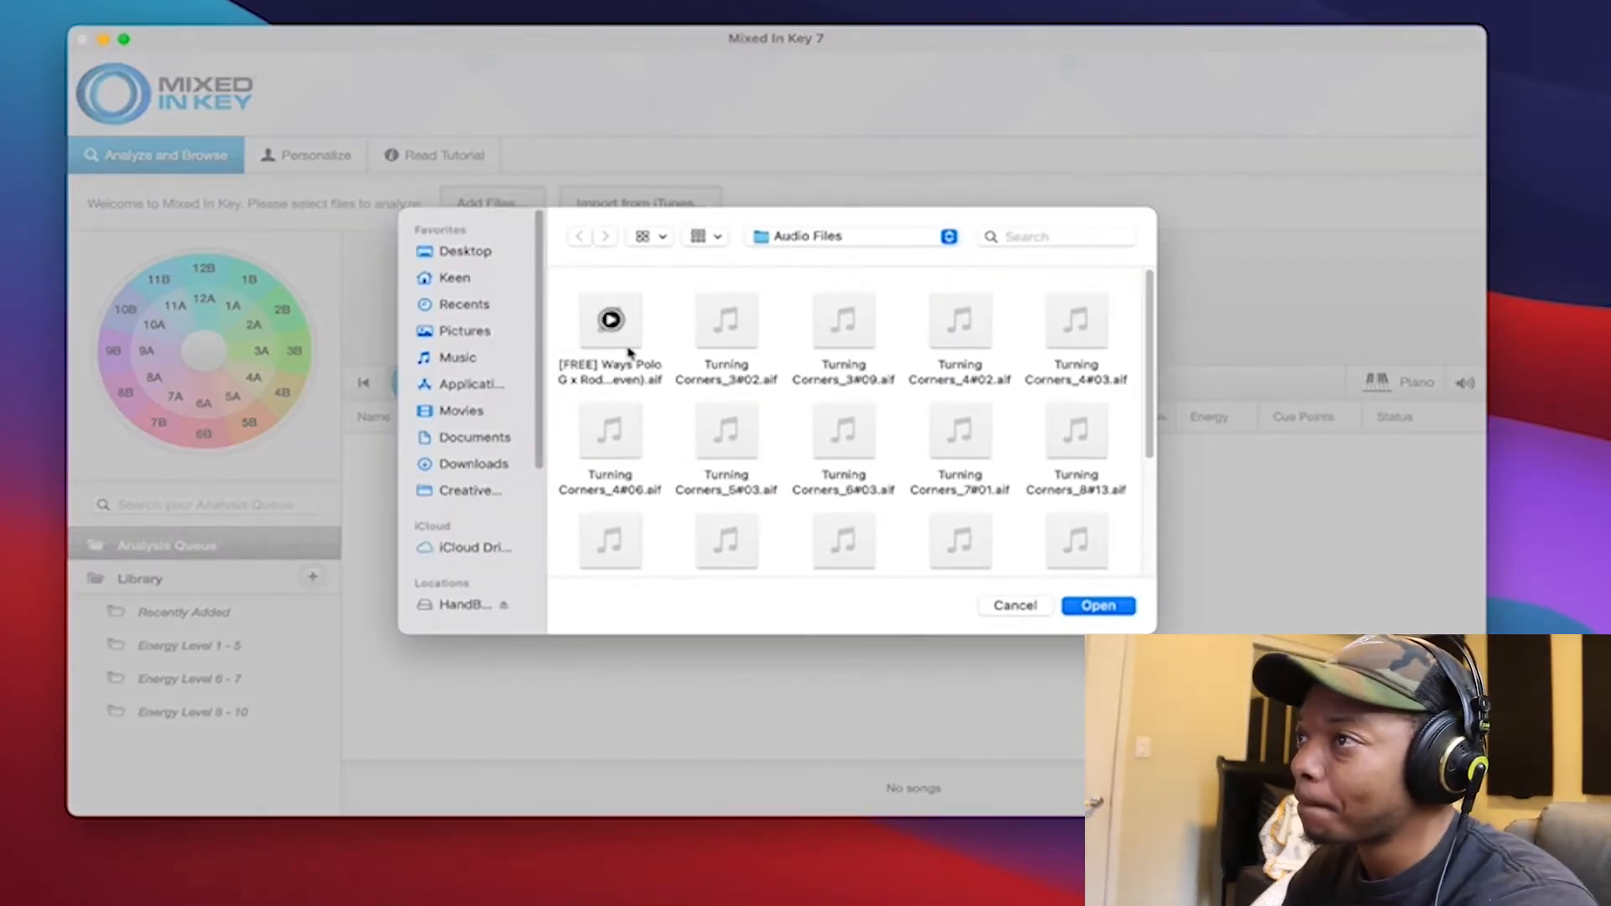
click(639, 366)
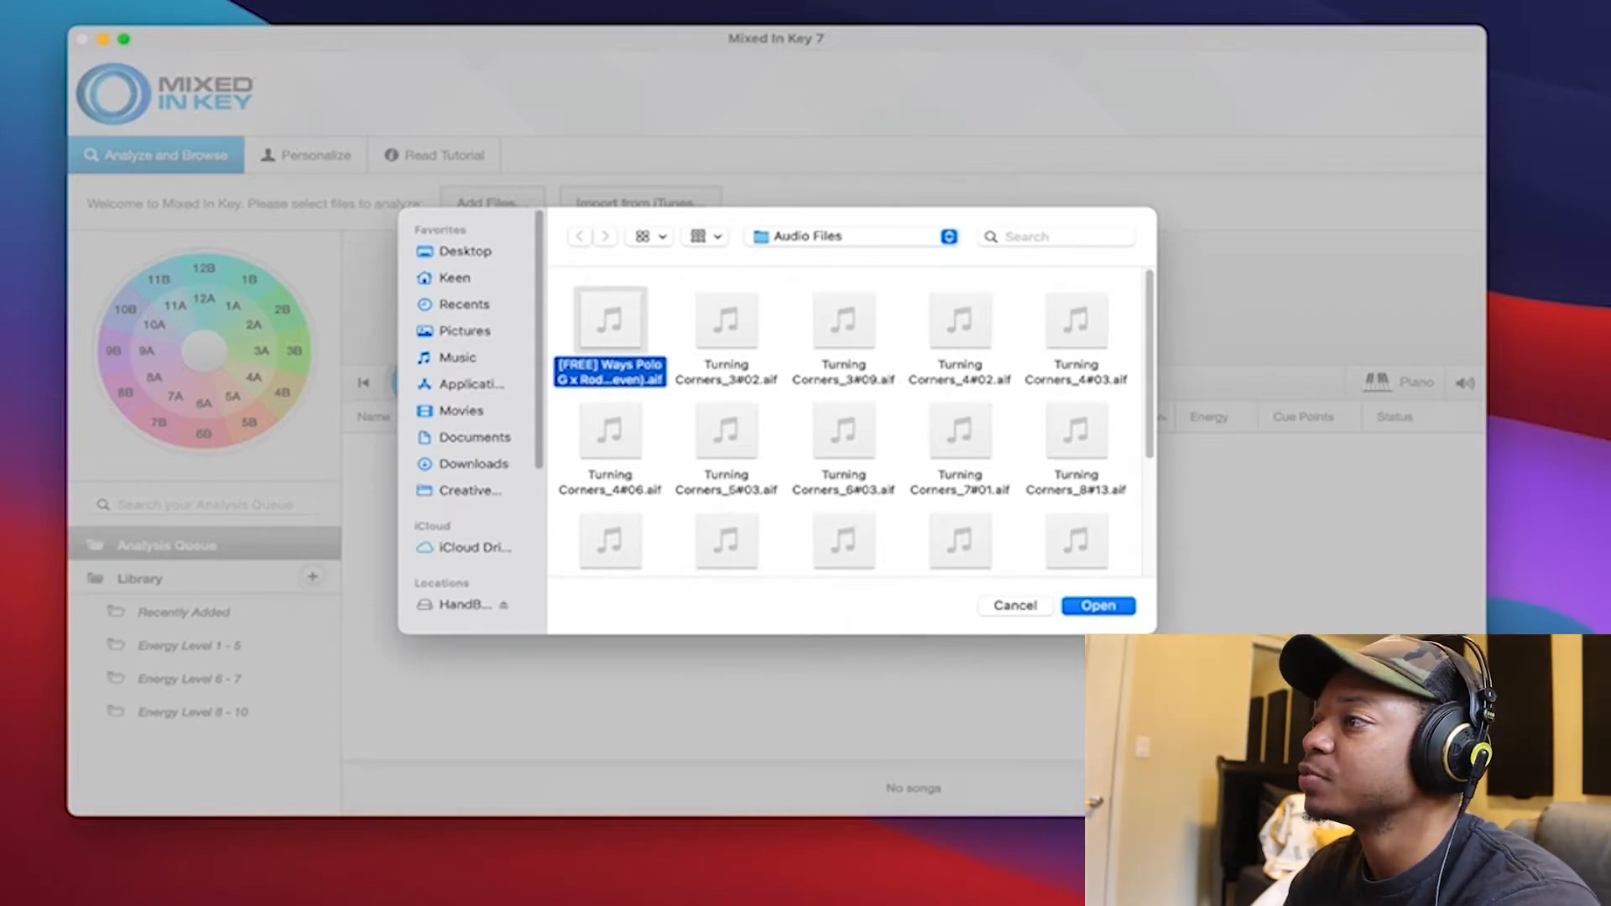
click(831, 238)
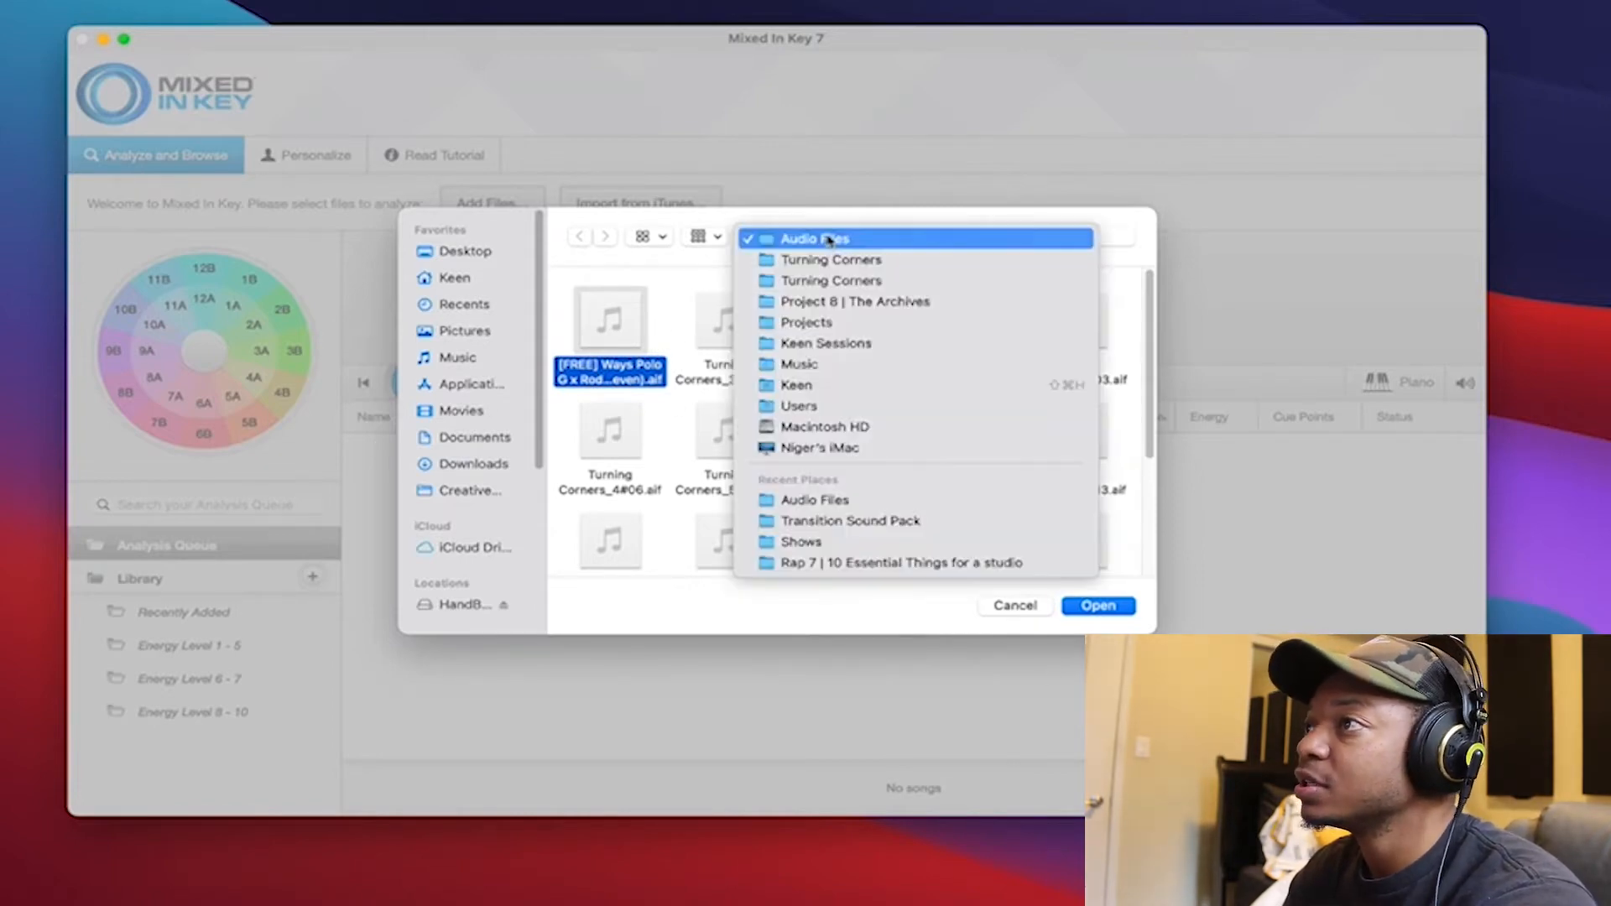
click(818, 238)
click(1097, 605)
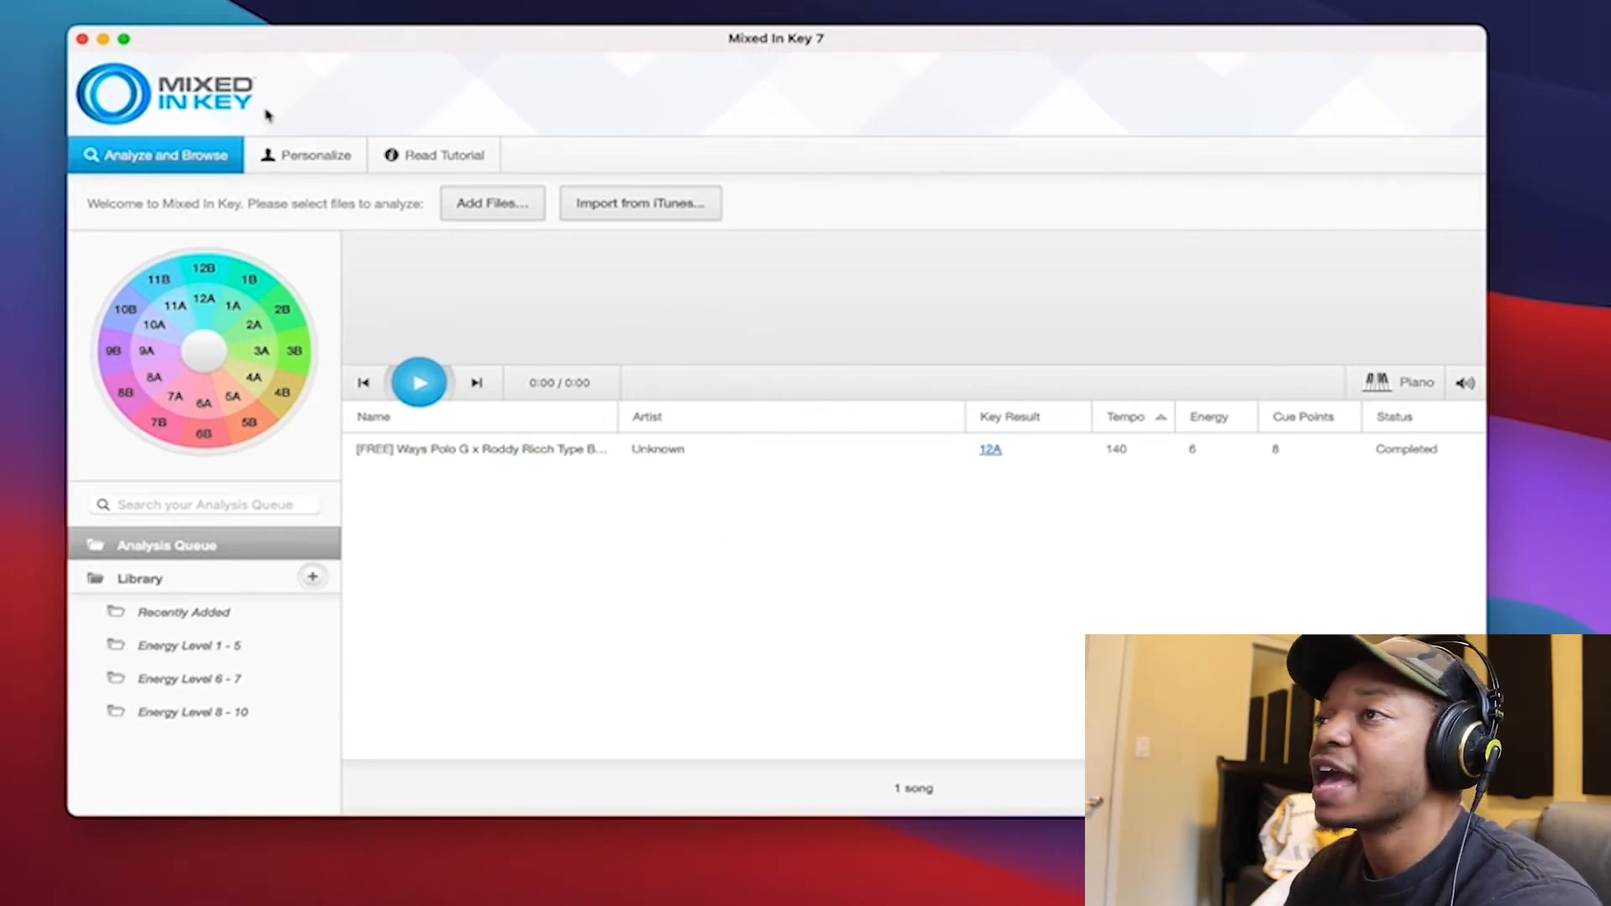
Open the Mixed In Key tutorial and read through to its end
click(462, 157)
scroll(514, 261, down, 20)
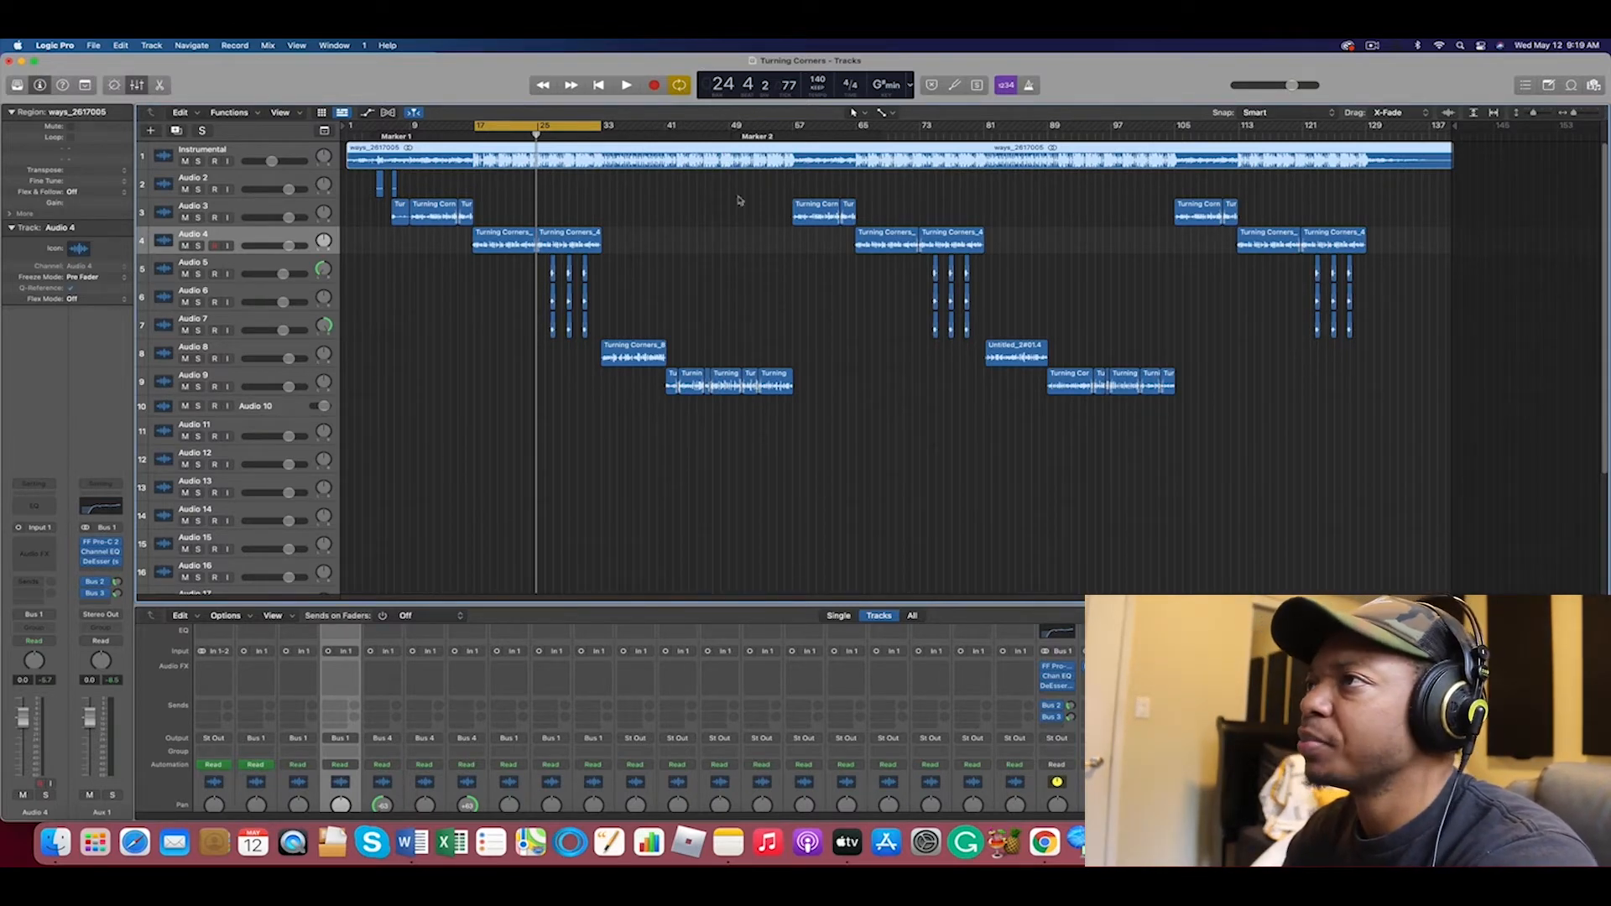
Switch back to Logic Pro and examine the major and minor choices for the project's key signature, leaving the list without choosing
click(887, 88)
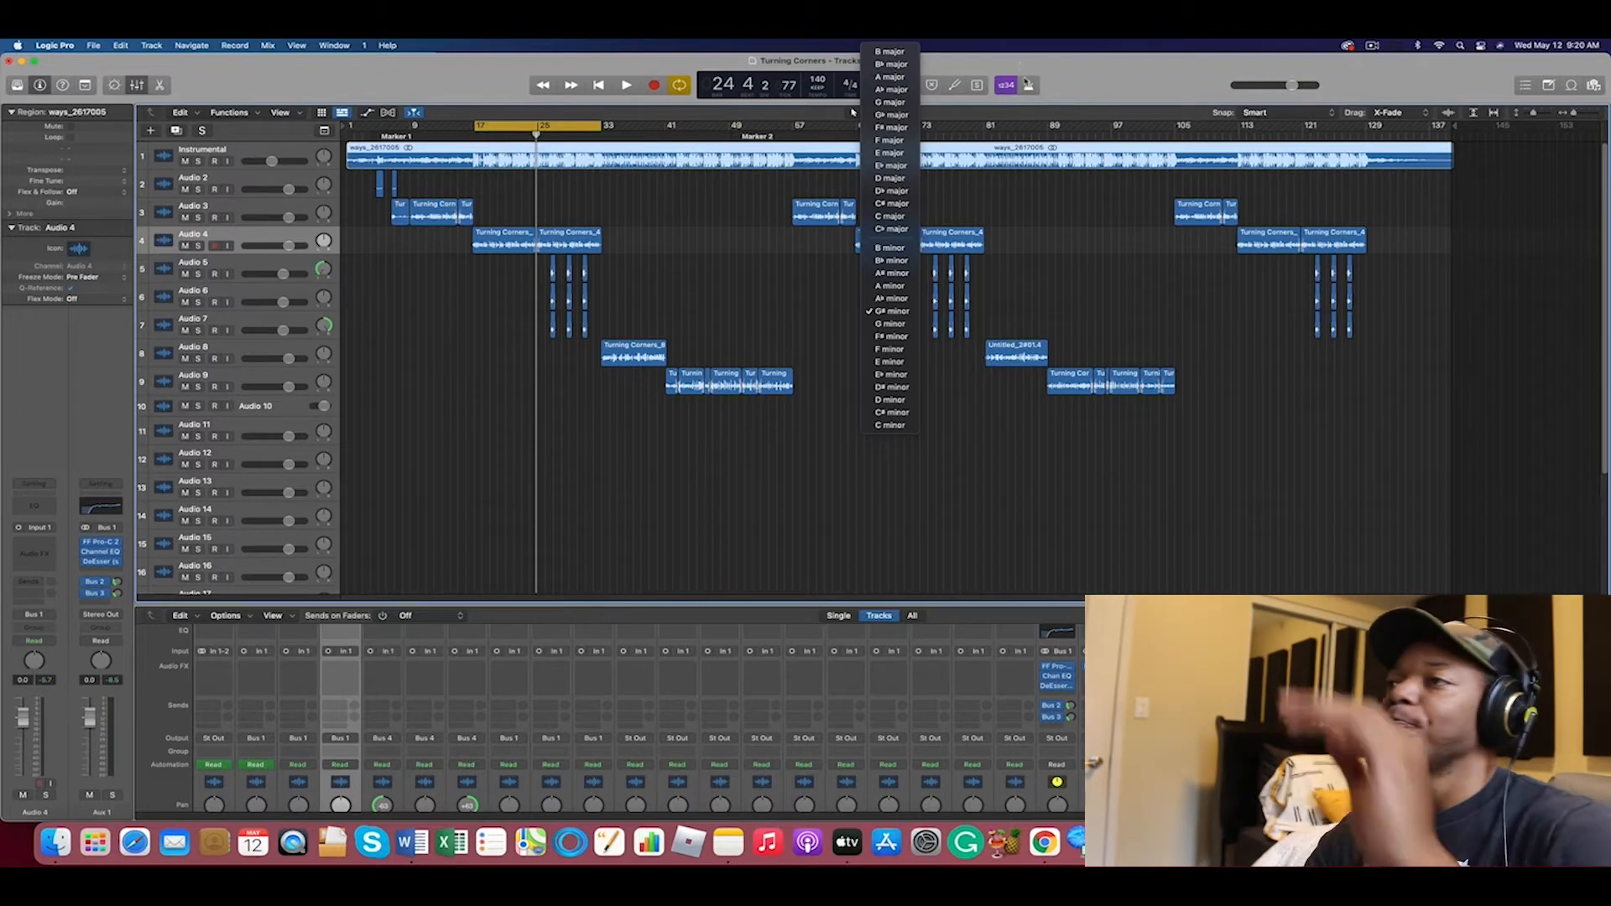
click(1060, 77)
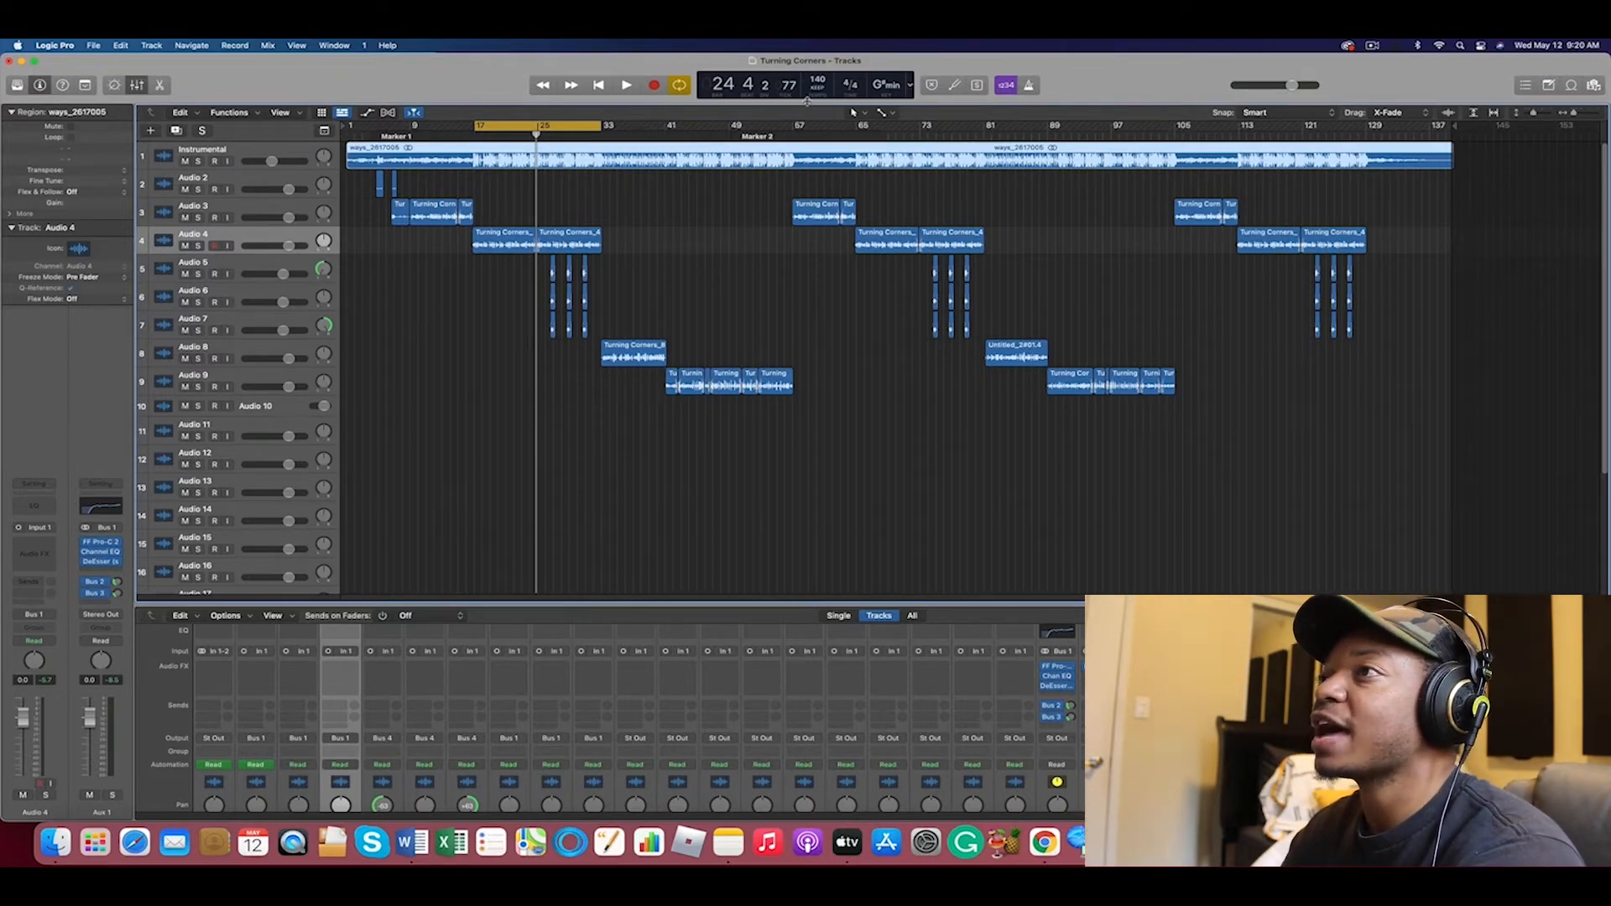
click(890, 89)
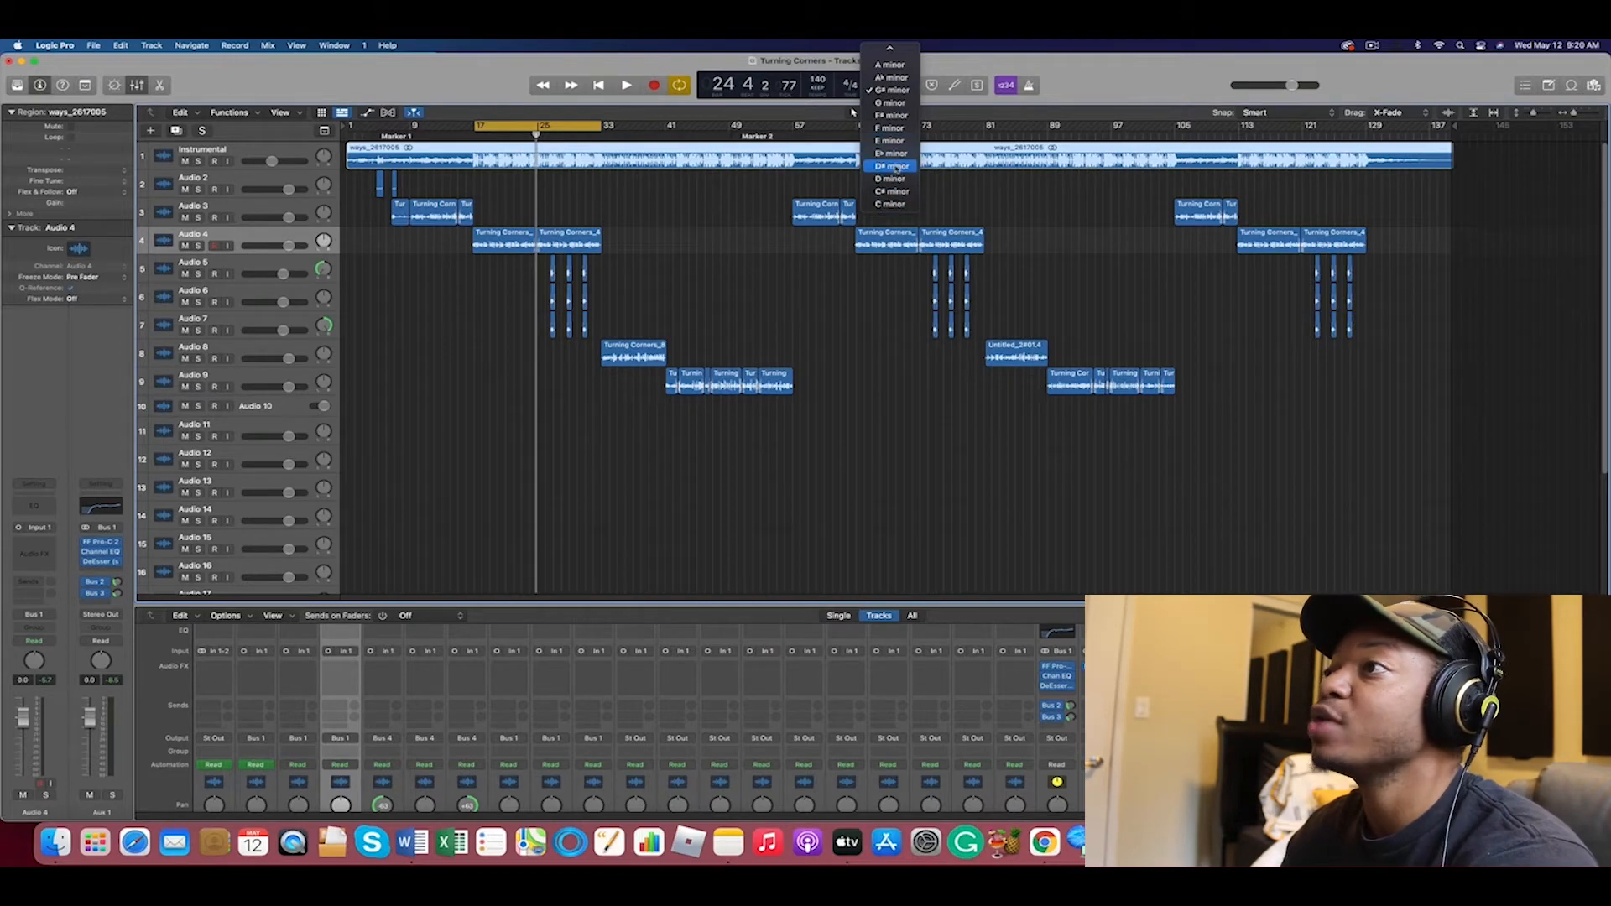
scroll(897, 167, up, 3)
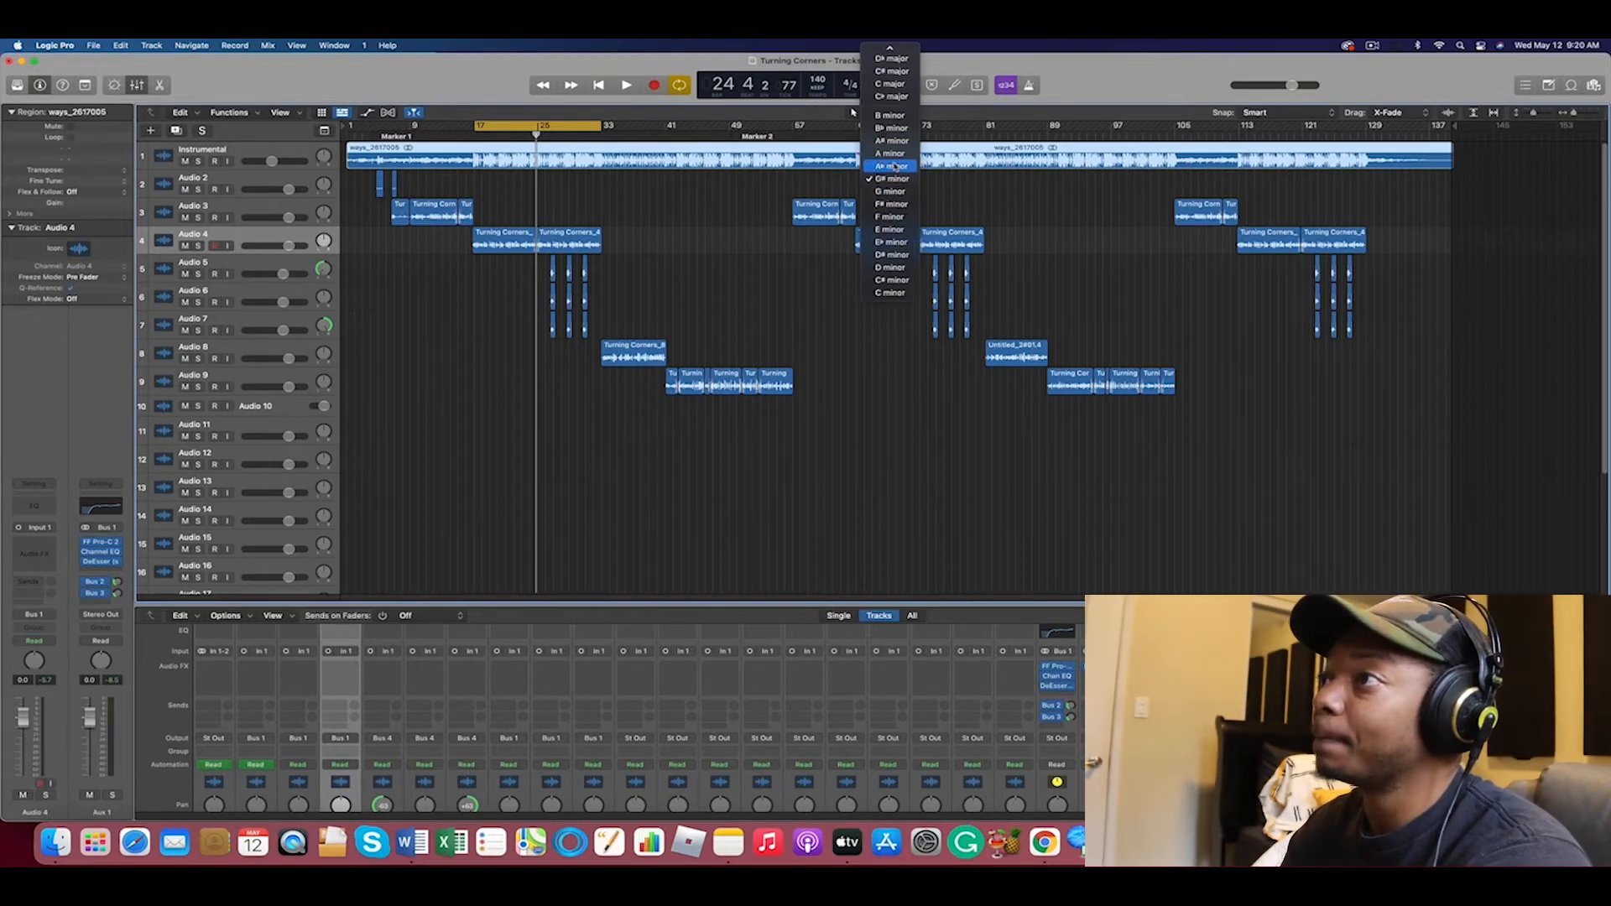
scroll(894, 156, up, 3)
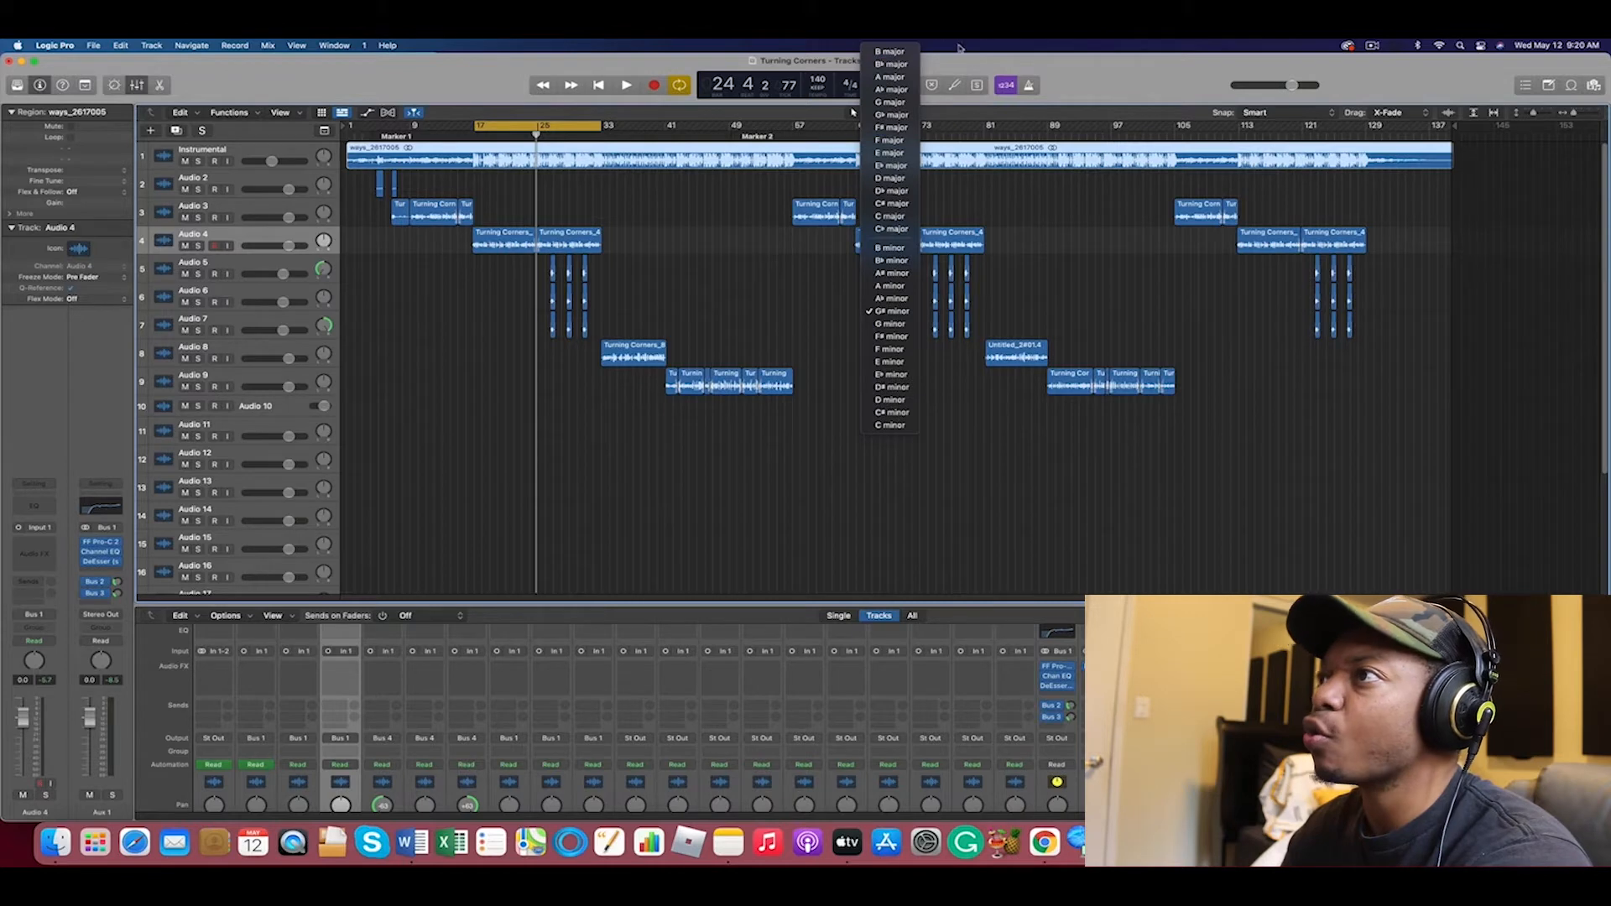
click(1106, 74)
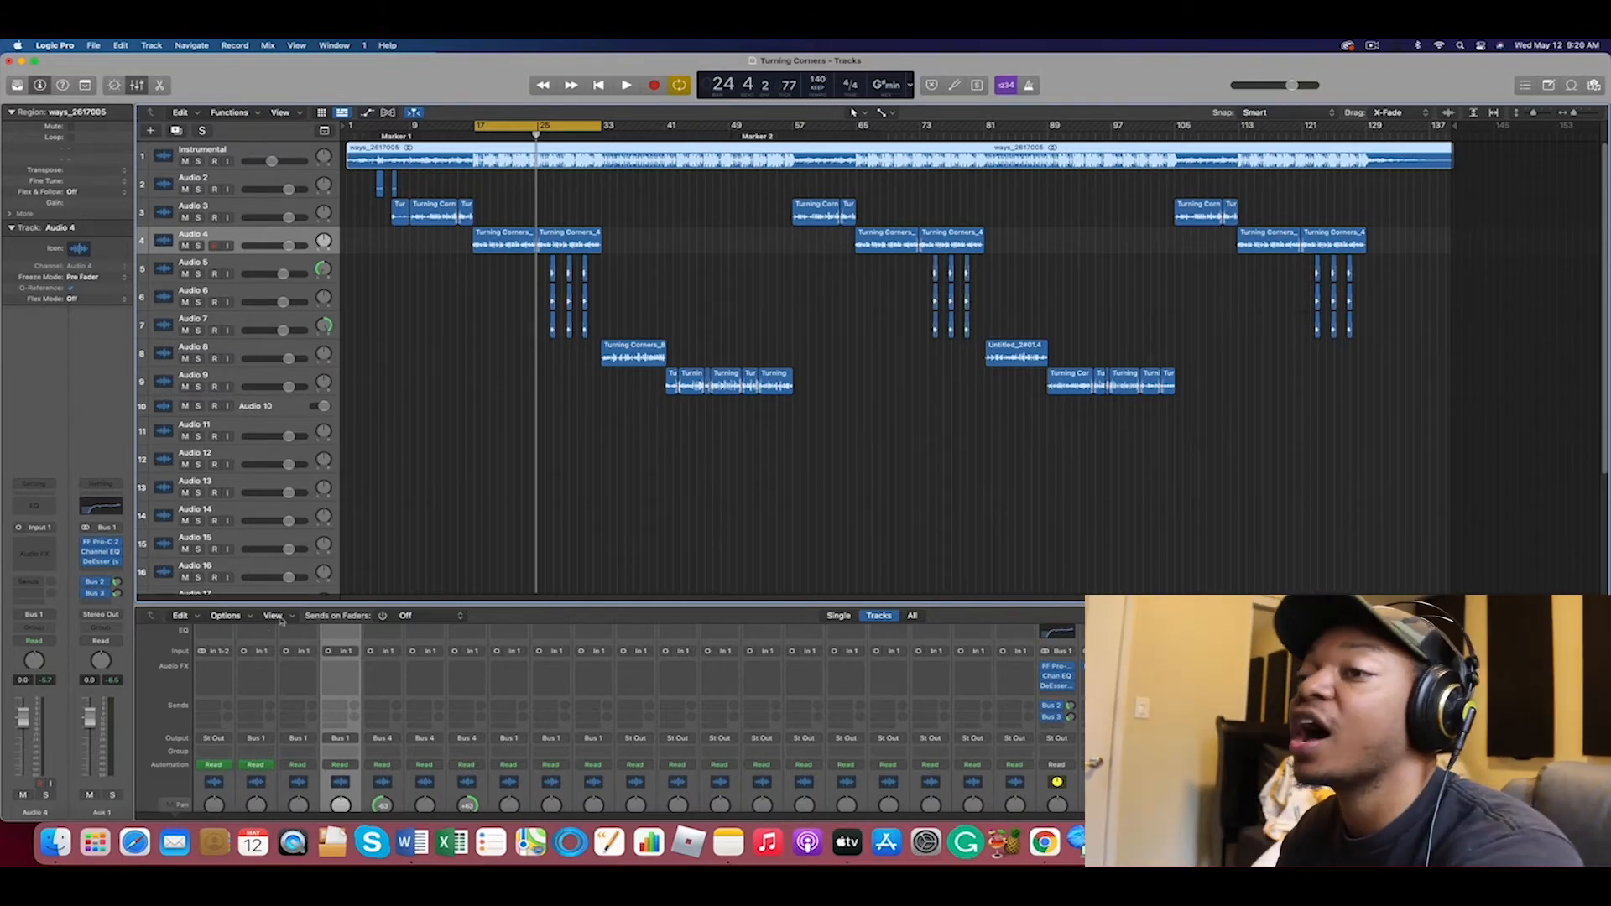
Select the Audio 4 track and insert the Auto-Tune EFX plug-in on its channel strip
click(296, 210)
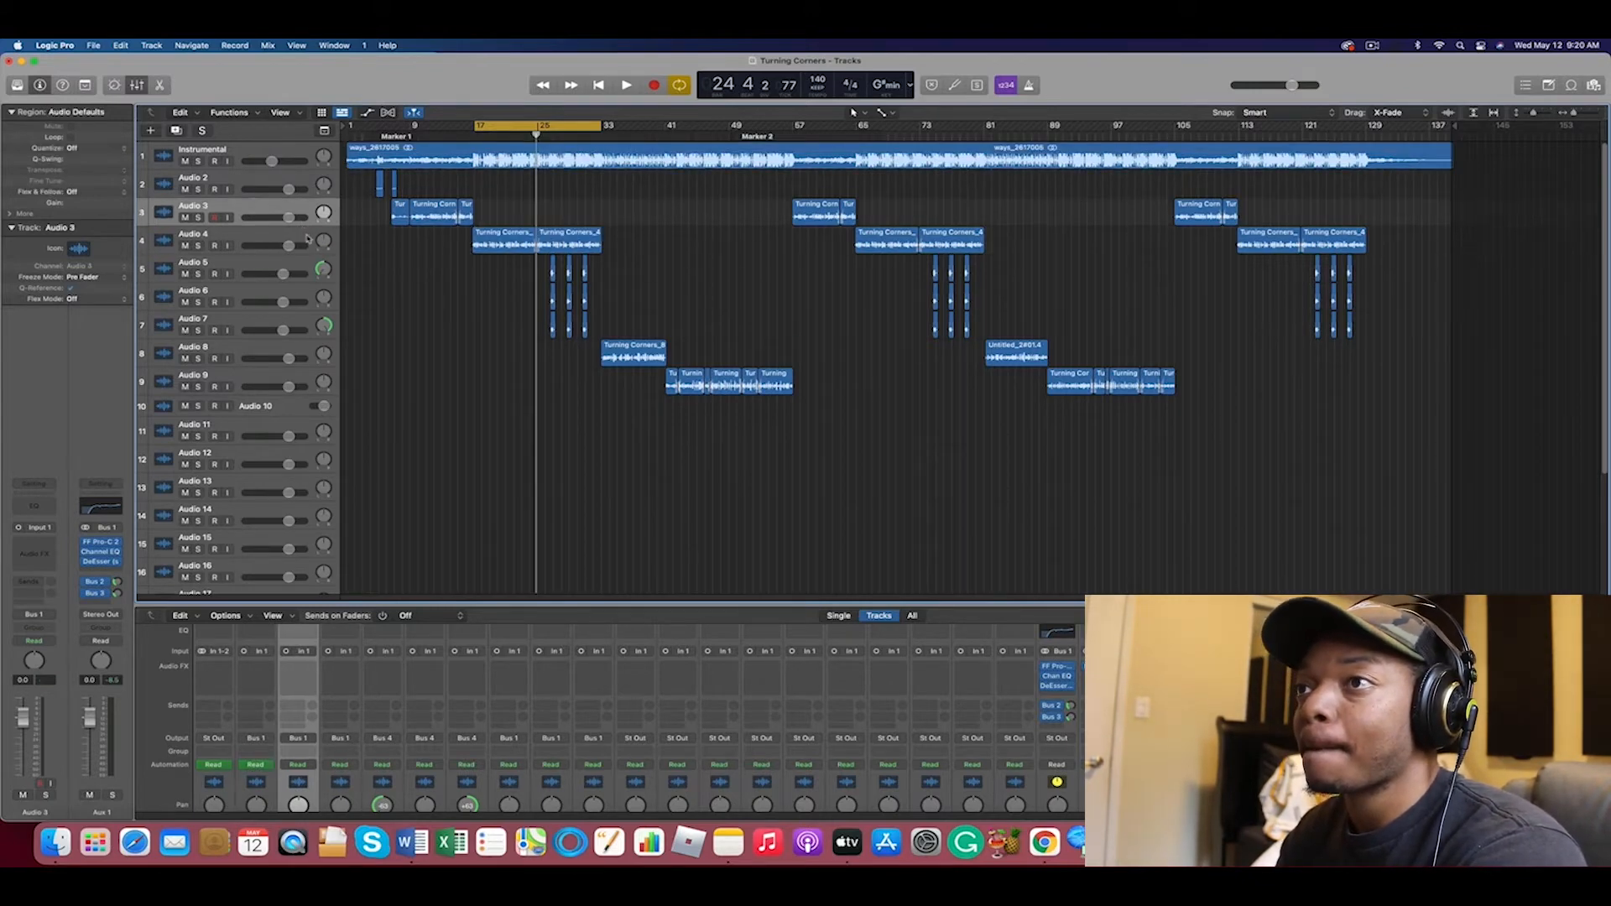
click(307, 240)
click(340, 669)
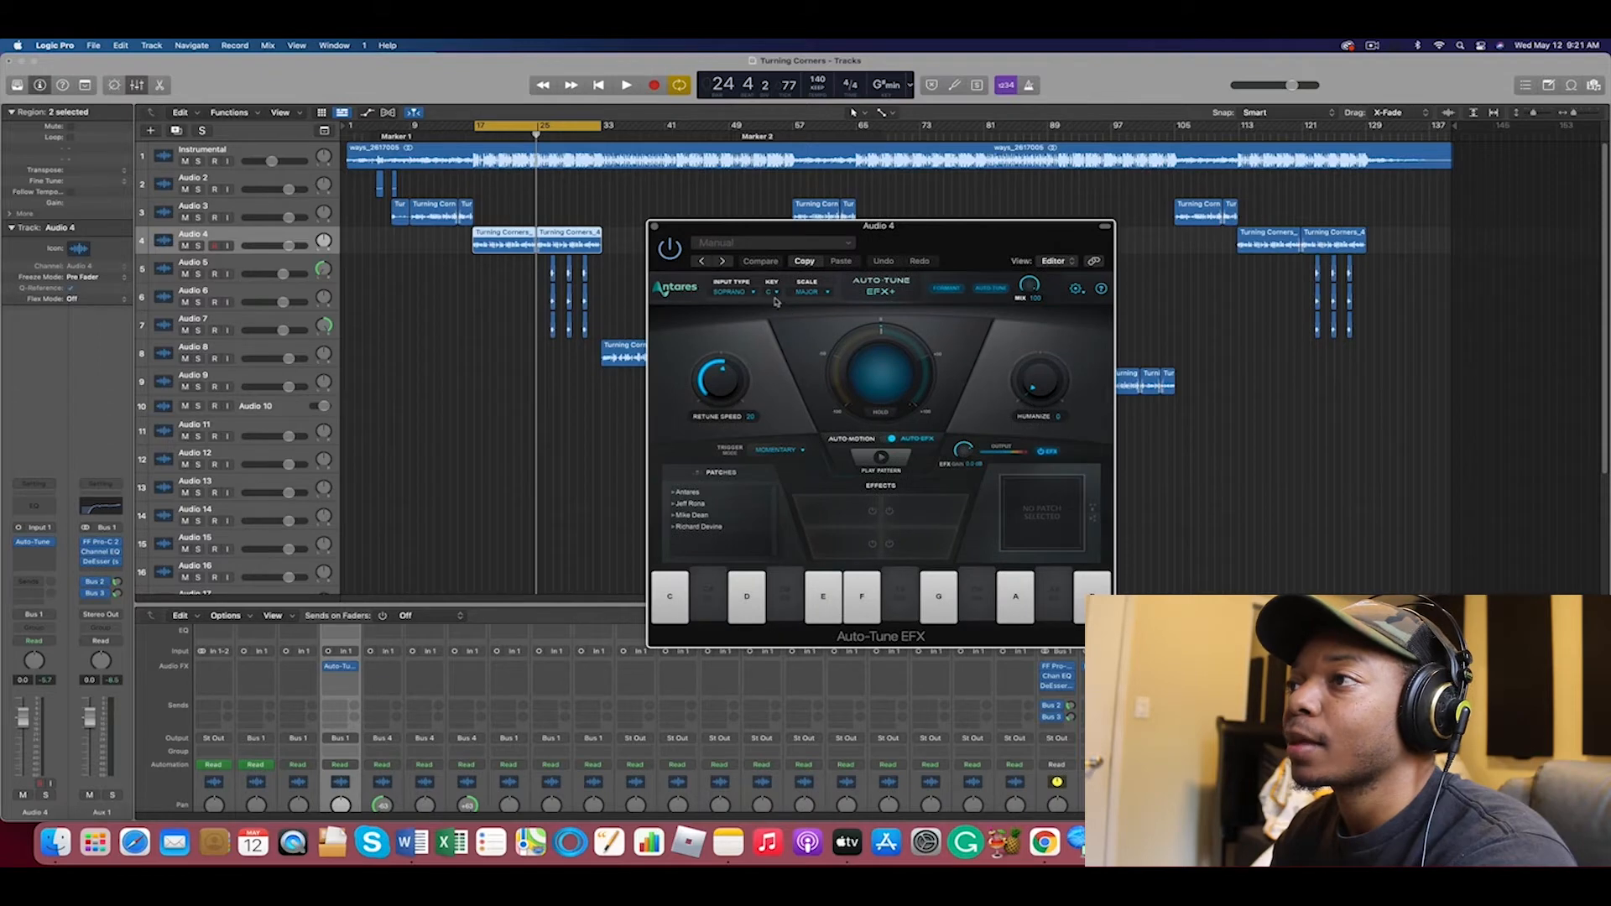
Set the Audio 4 Auto-Tune's input type to Alto/Tenor and its key to Db
click(774, 292)
click(726, 292)
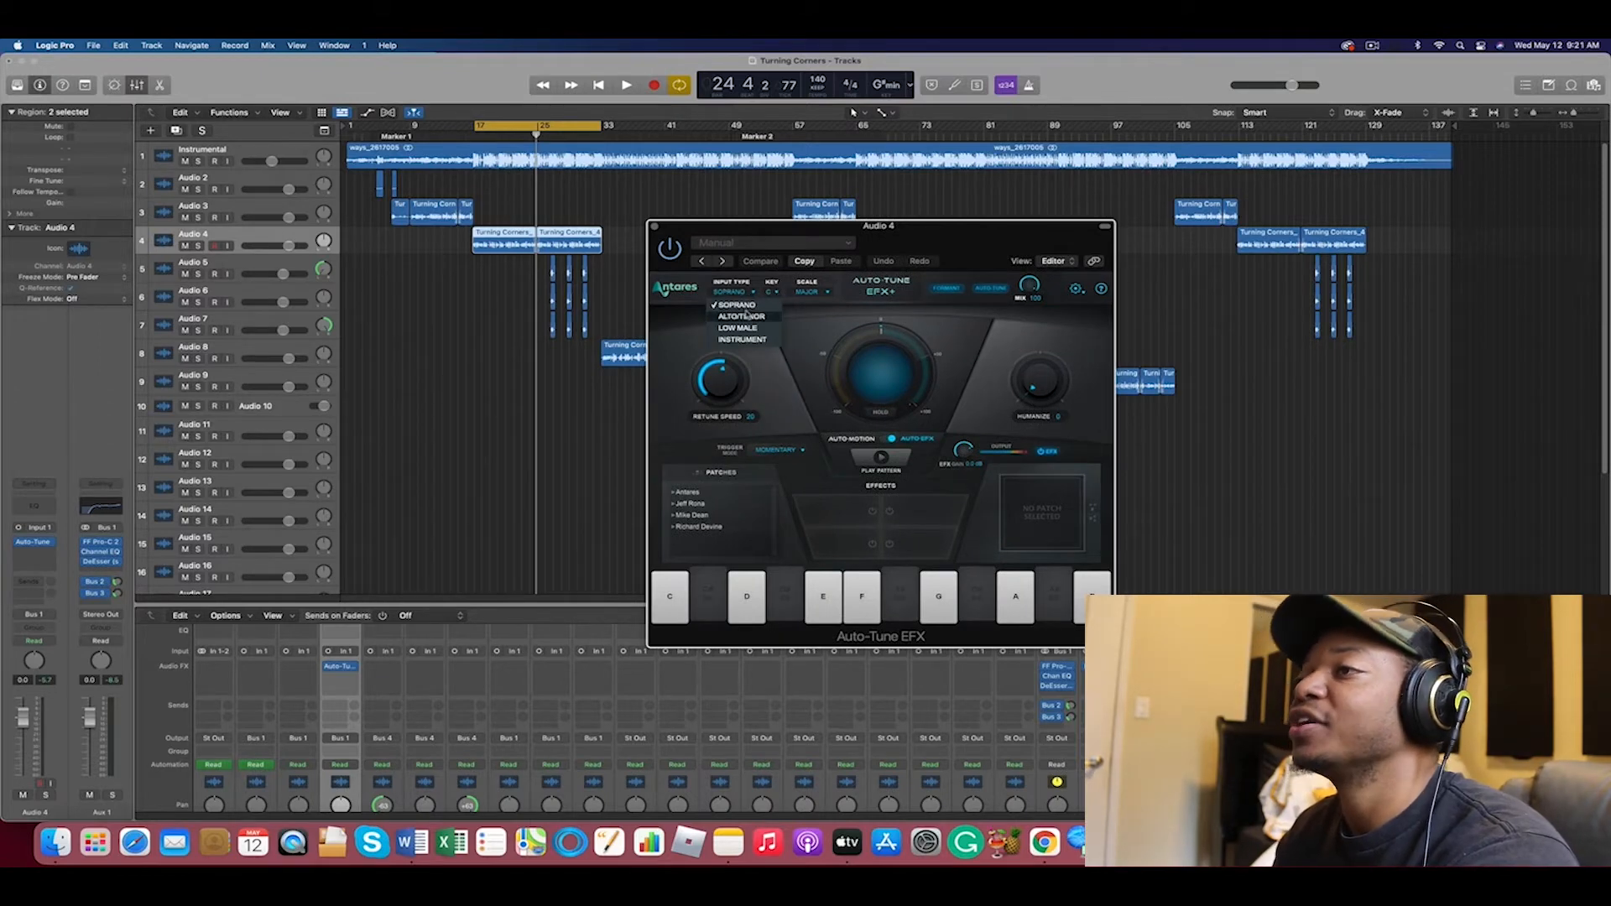
click(743, 315)
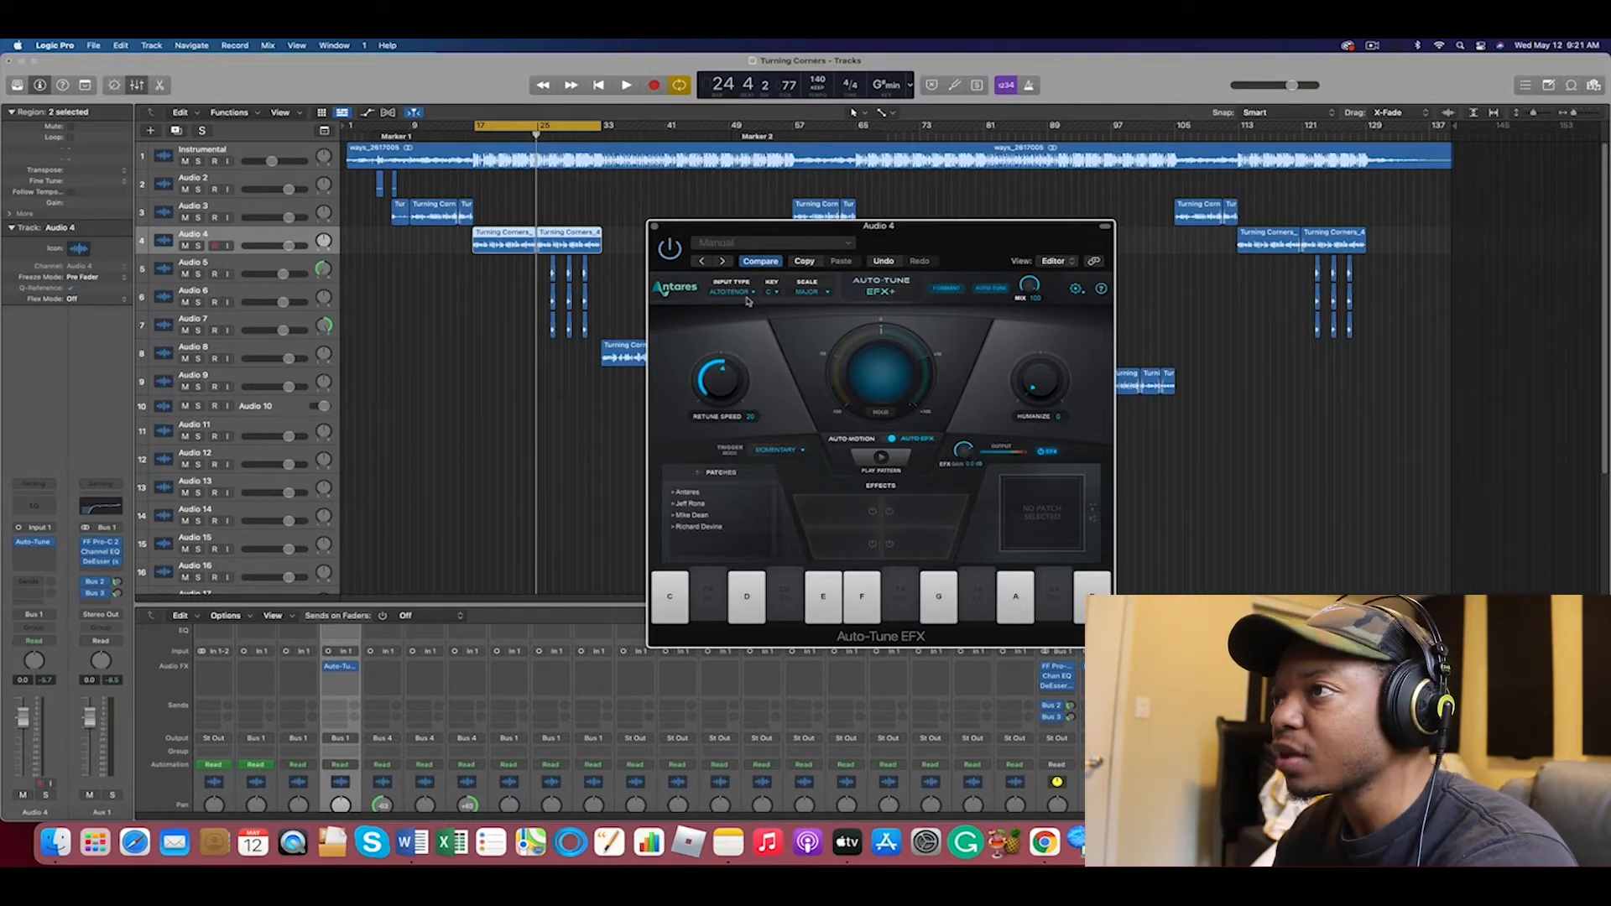
click(773, 292)
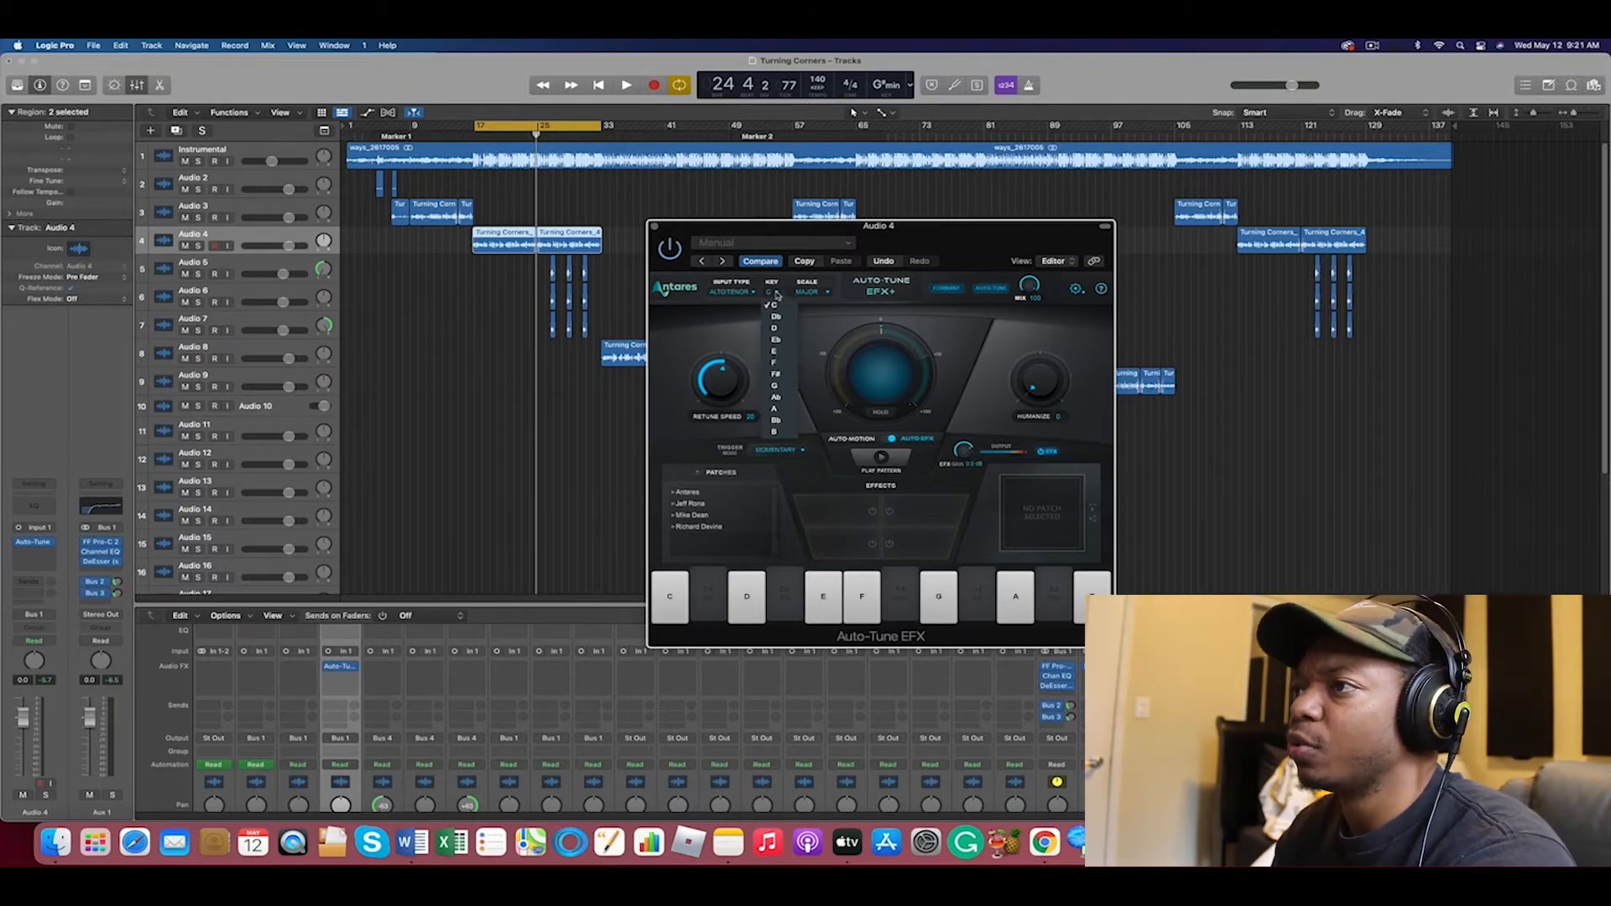
click(777, 316)
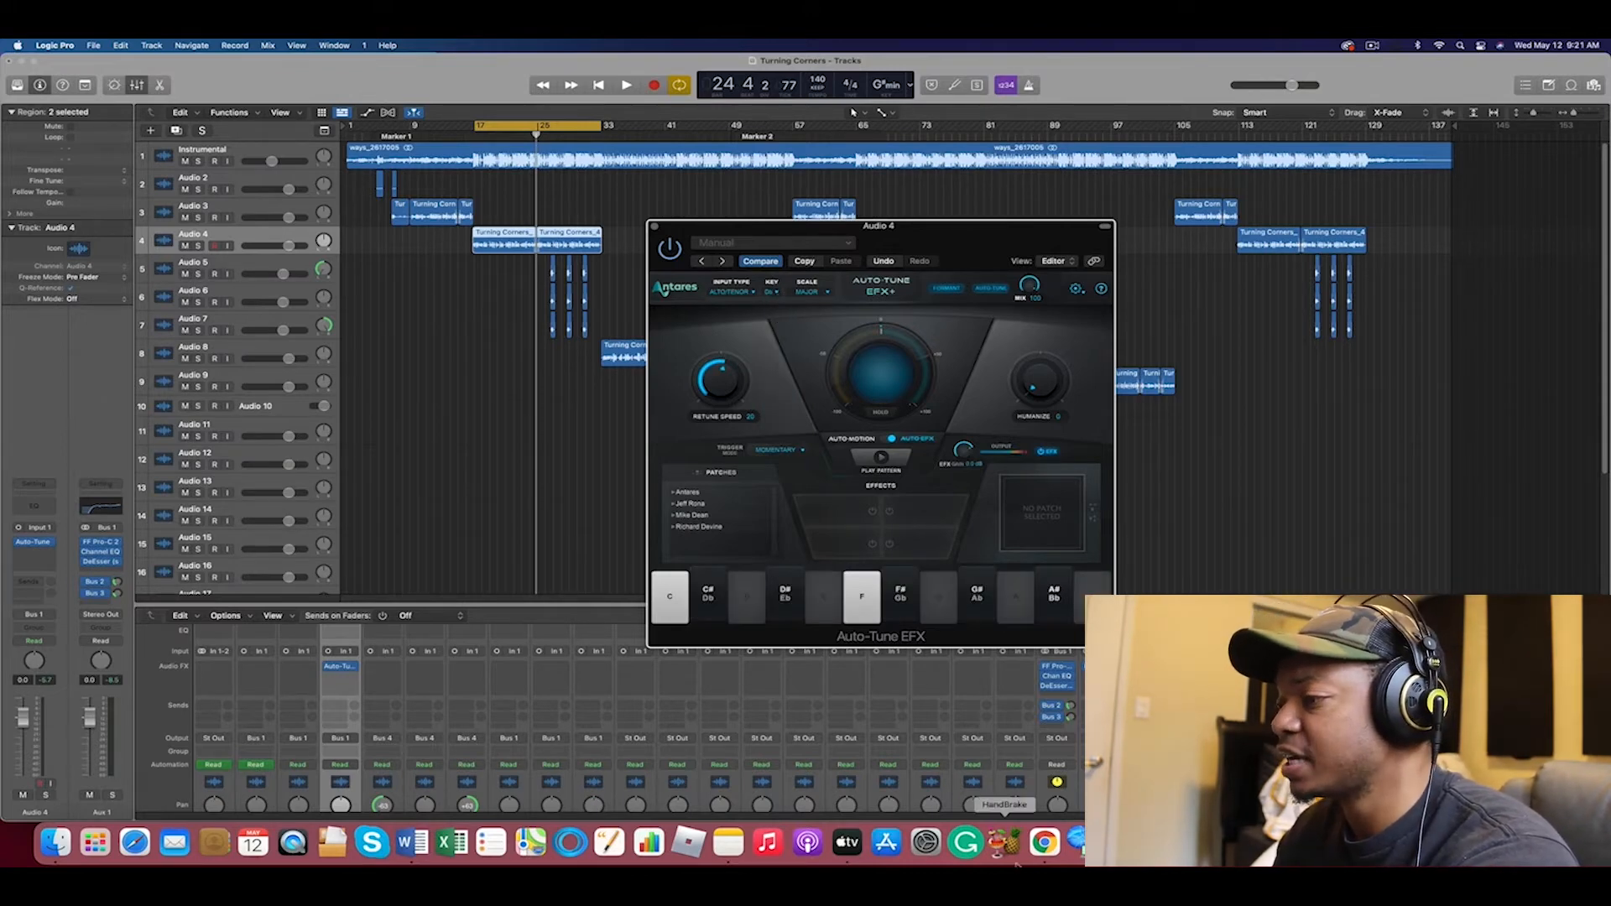
Set the Audio 4 Auto-Tune's scale to Minor and its retune speed to the slowest setting, 400
click(822, 292)
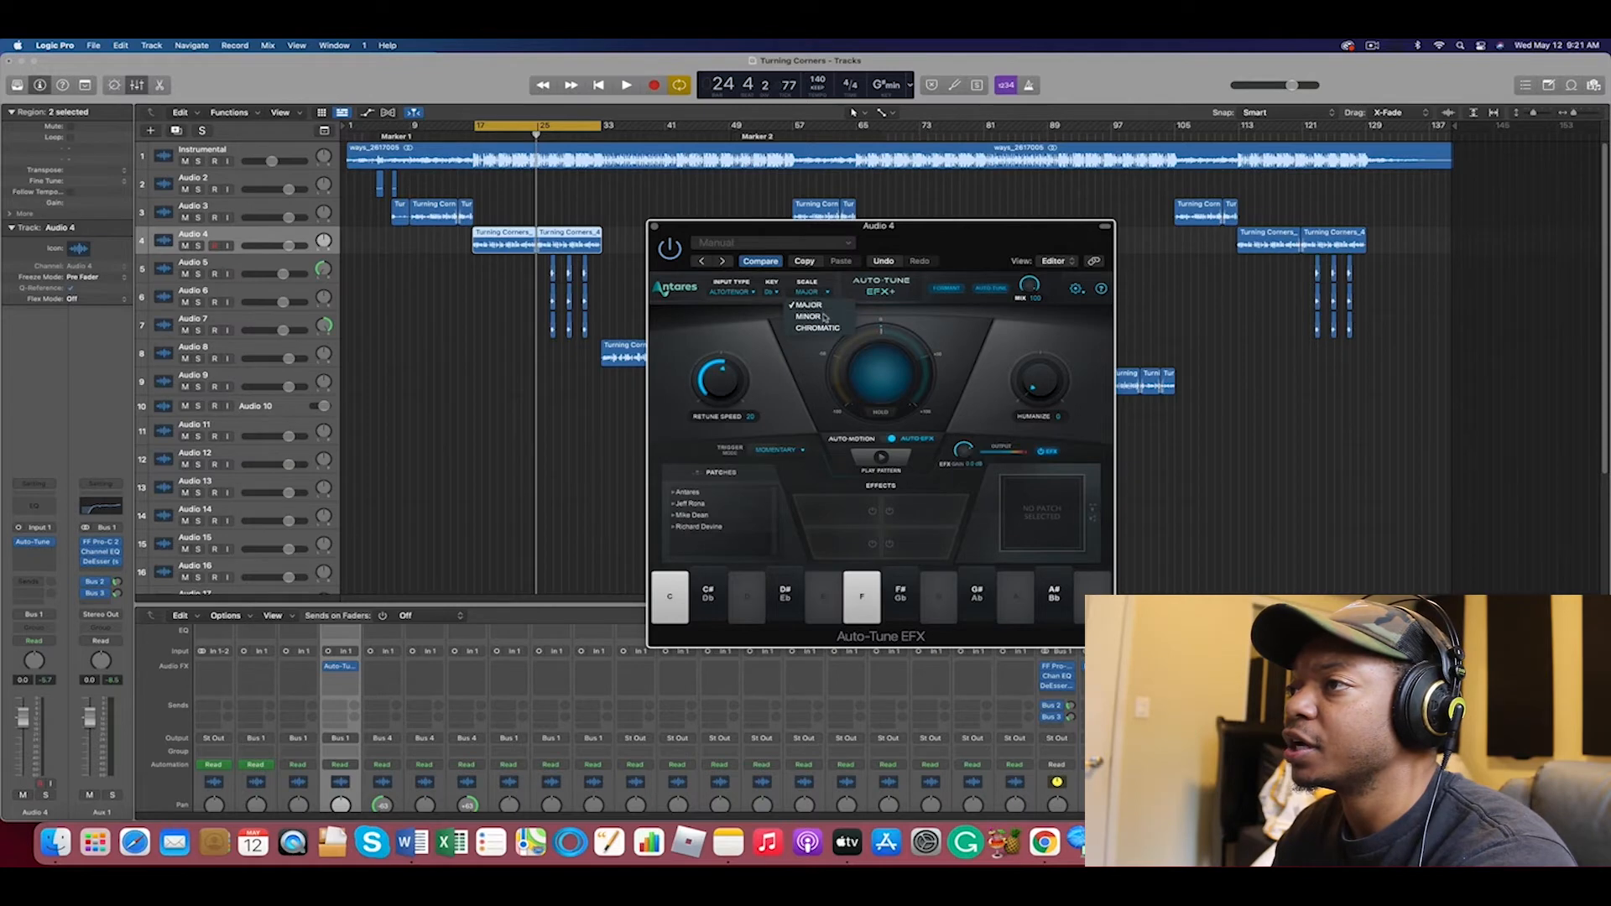
click(825, 317)
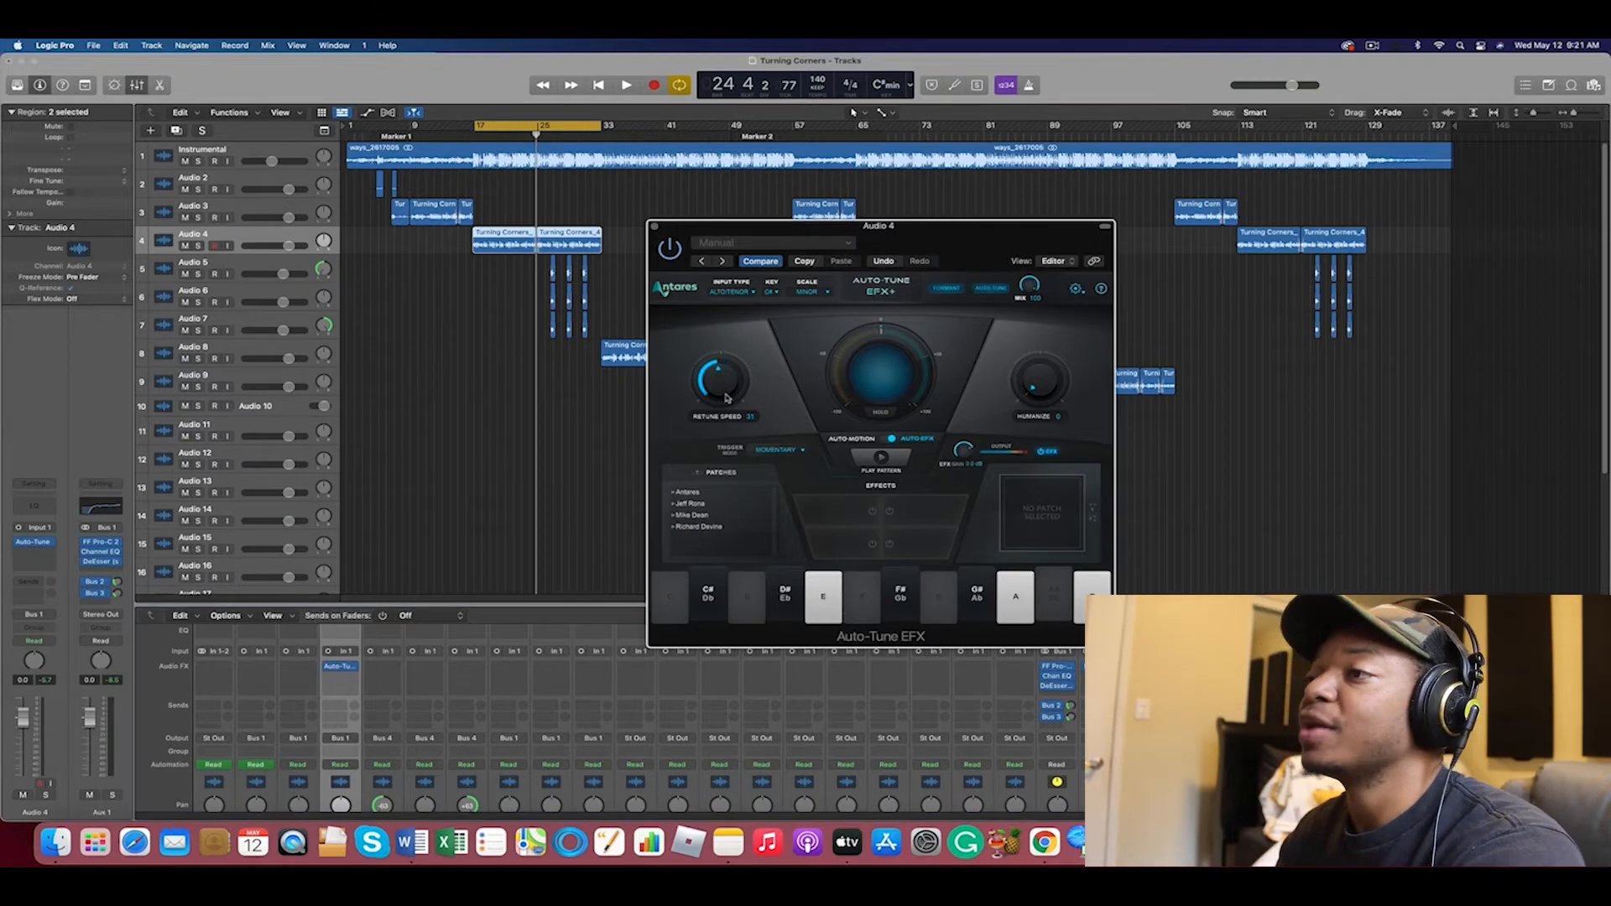
click(281, 208)
click(285, 239)
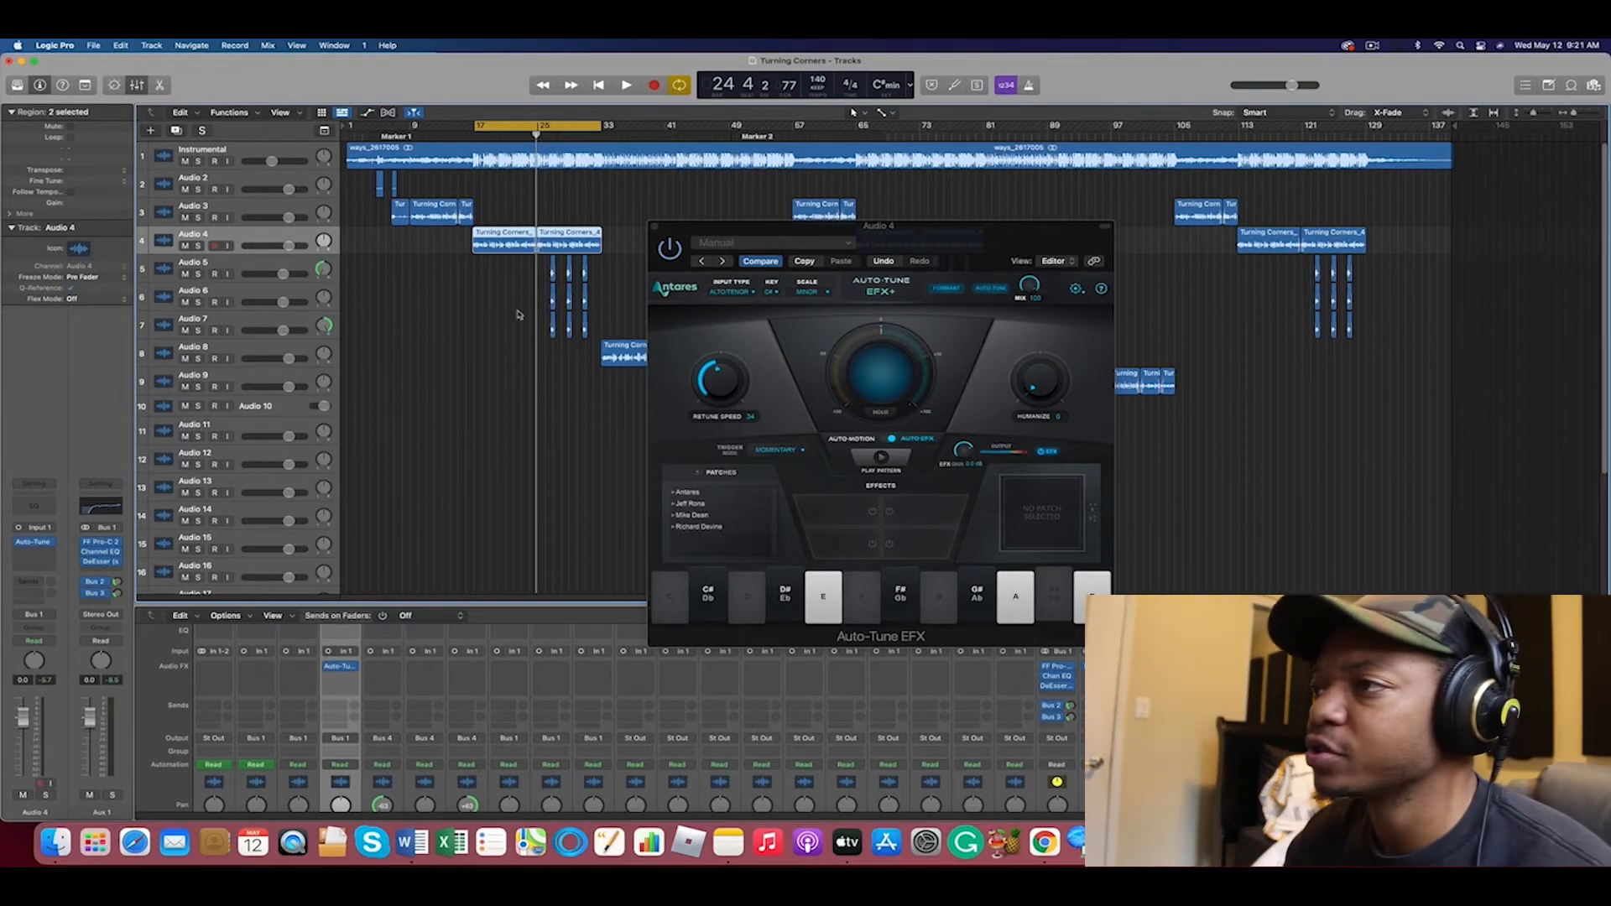
drag(723, 390, 719, 469)
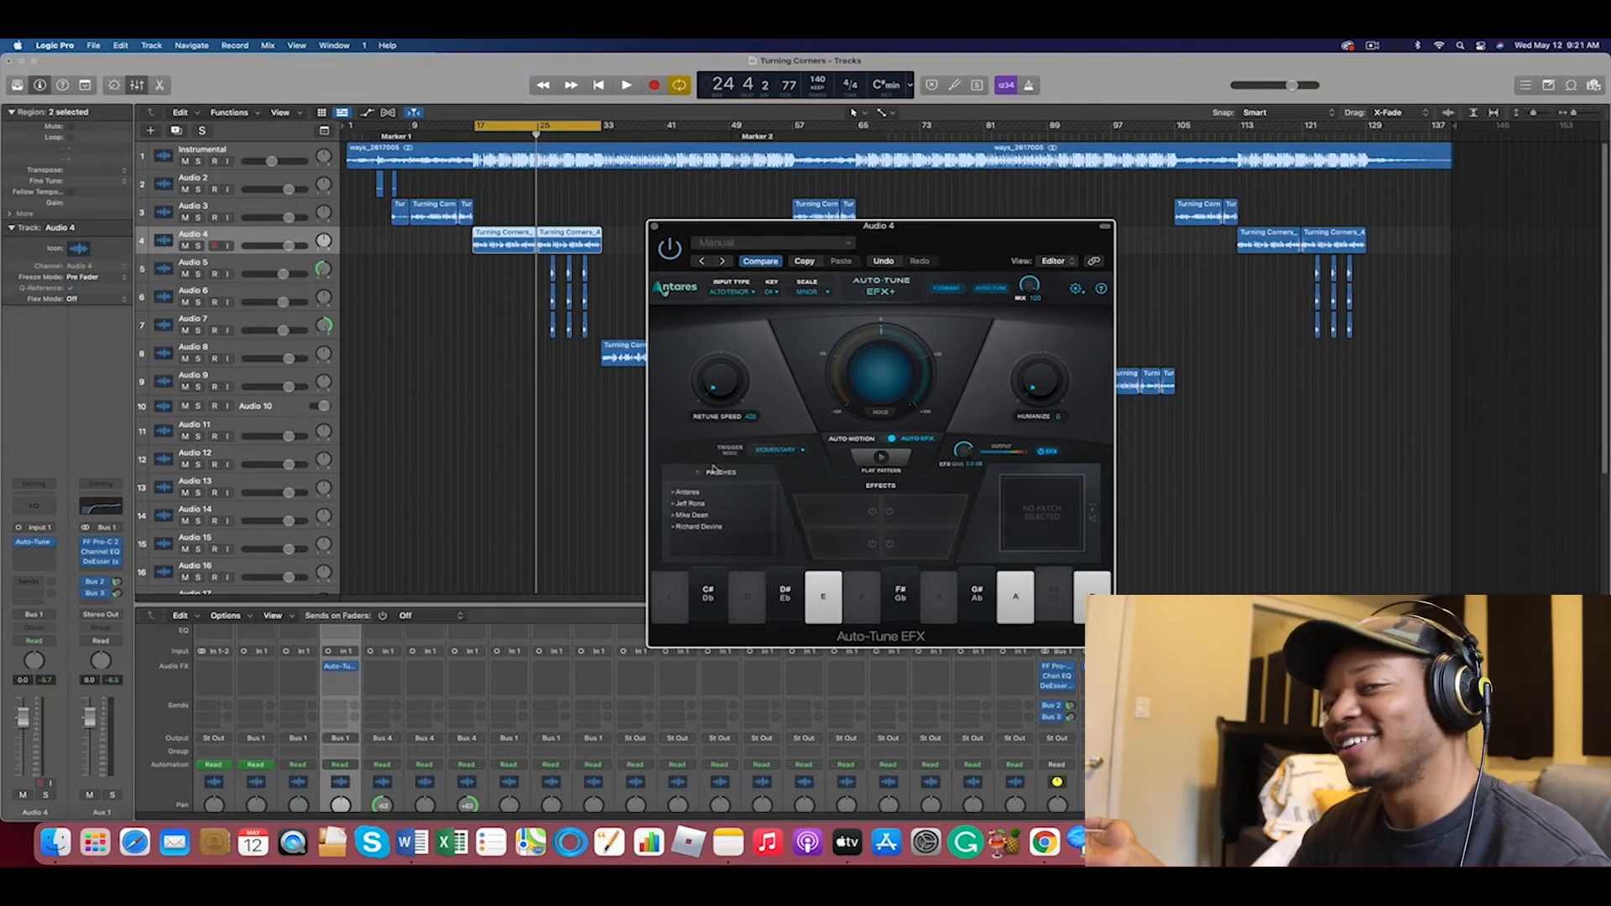
Bypass the Audio 4 Auto-Tune, play the looped section to hear the vocal without it, and turn the plug-in back on
mouse_move(339, 671)
click(670, 250)
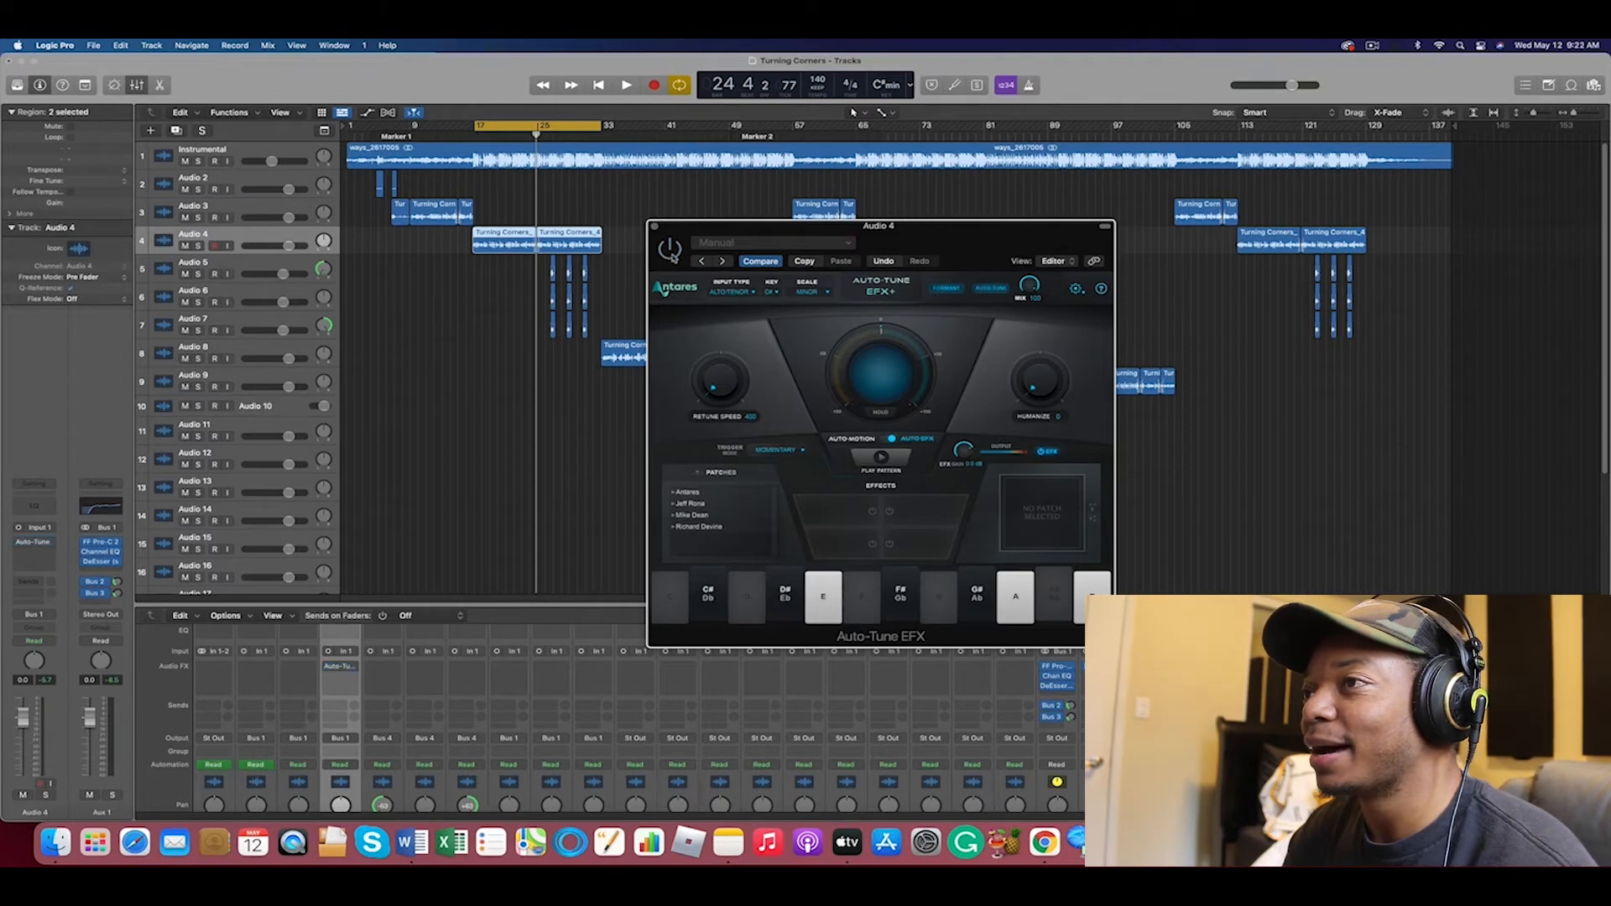
key(space)
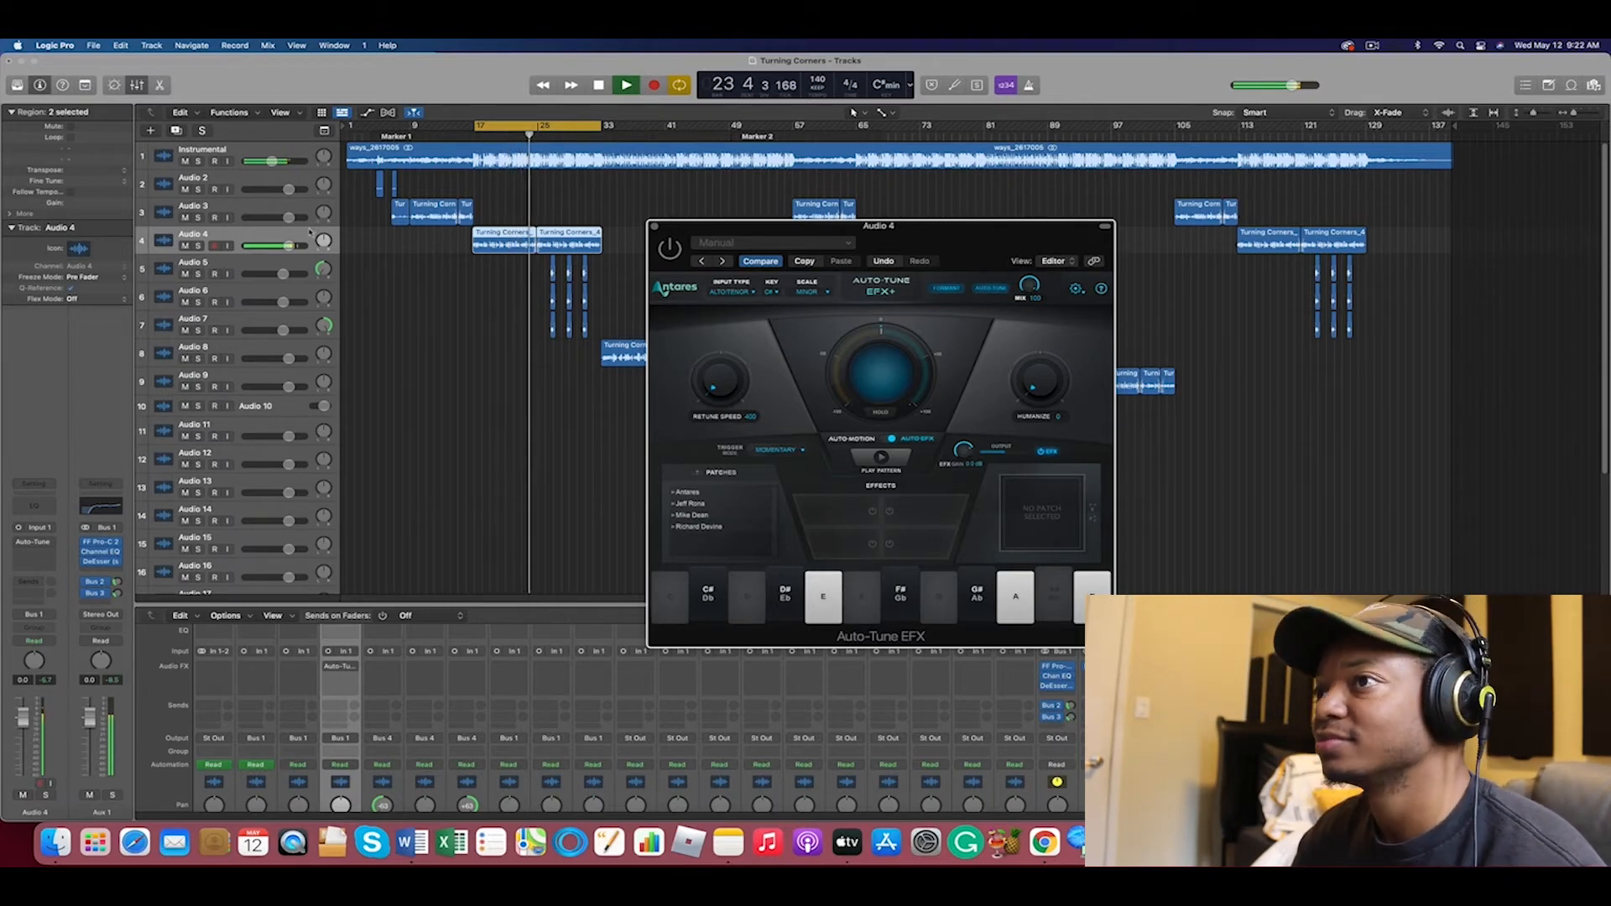
key(space)
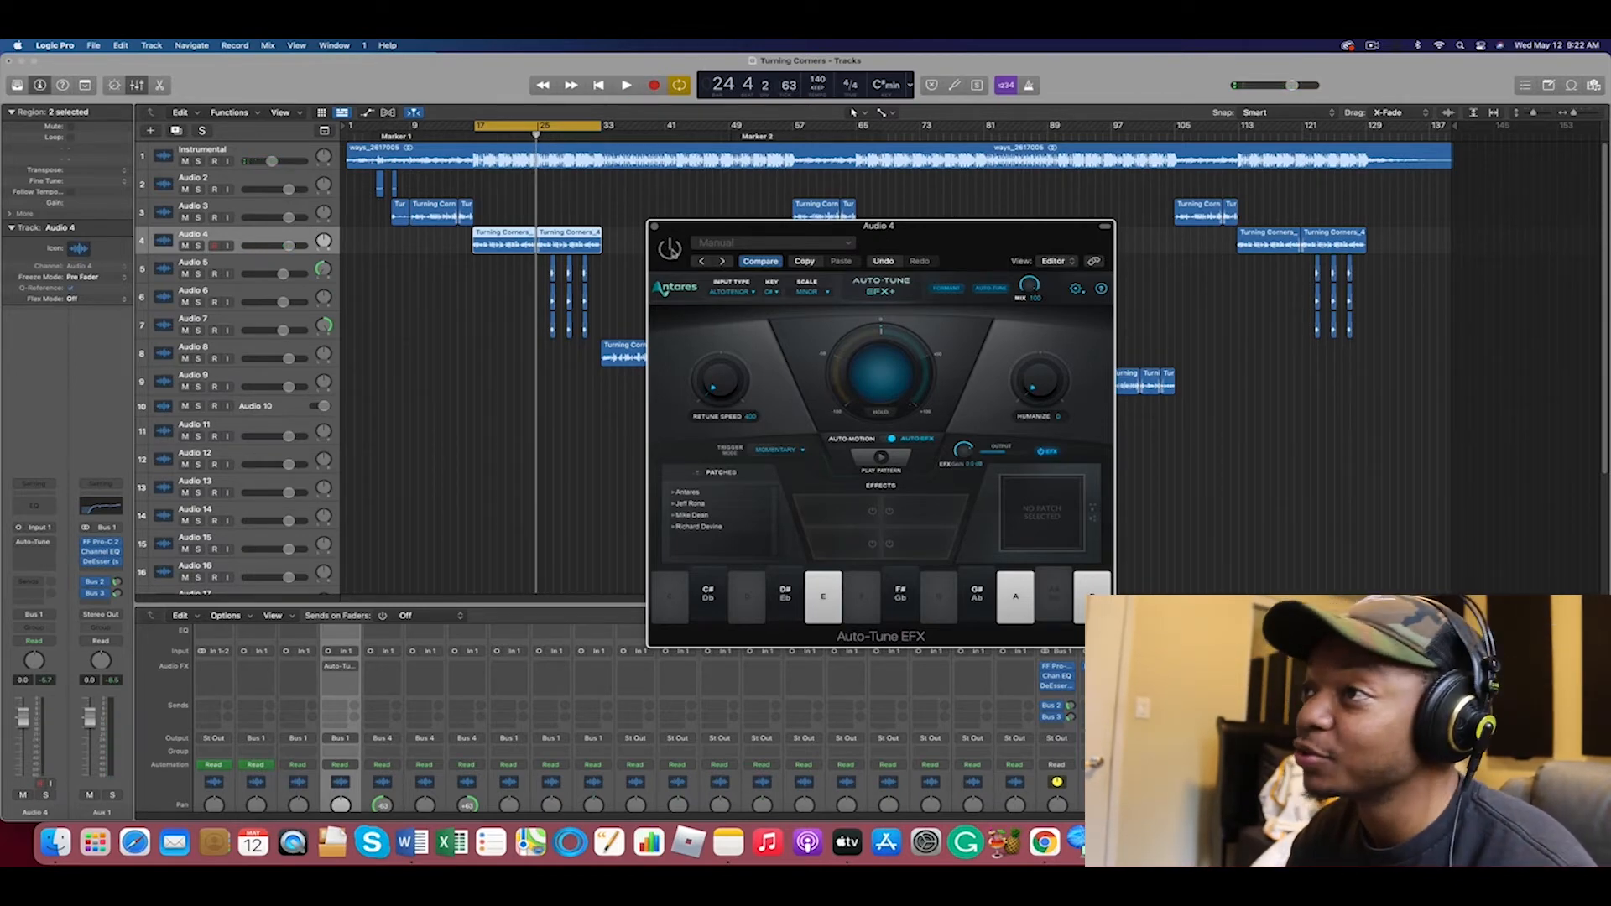
click(669, 249)
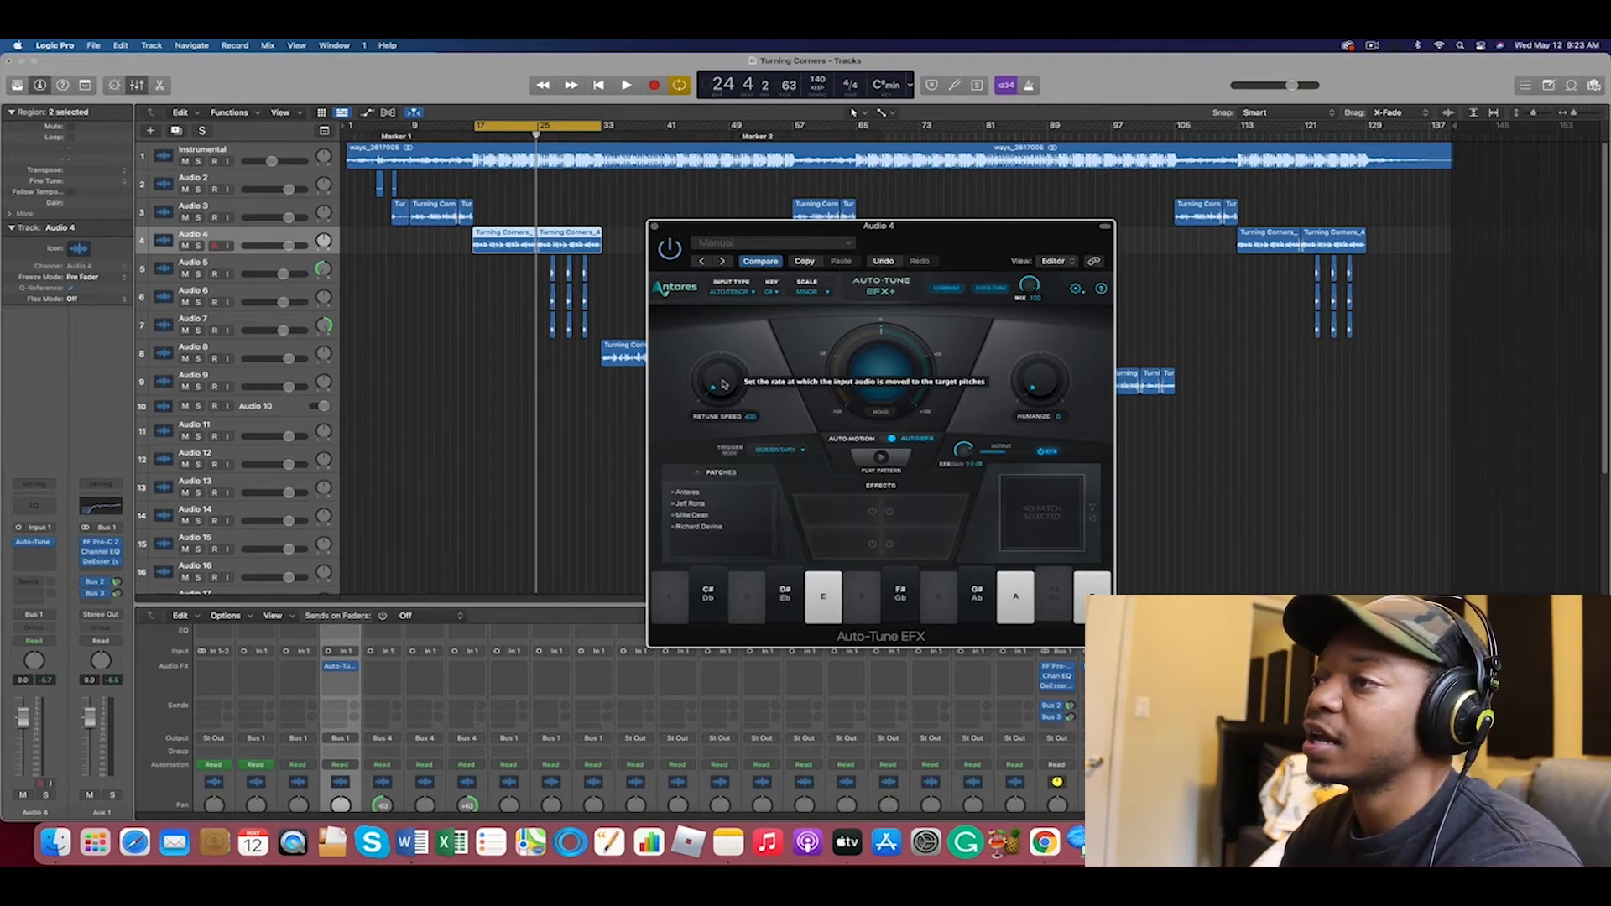
Set the Audio 4 Auto-Tune's retune speed to 0 and play the looped section to hear the fast correction
drag(722, 347, 742, 261)
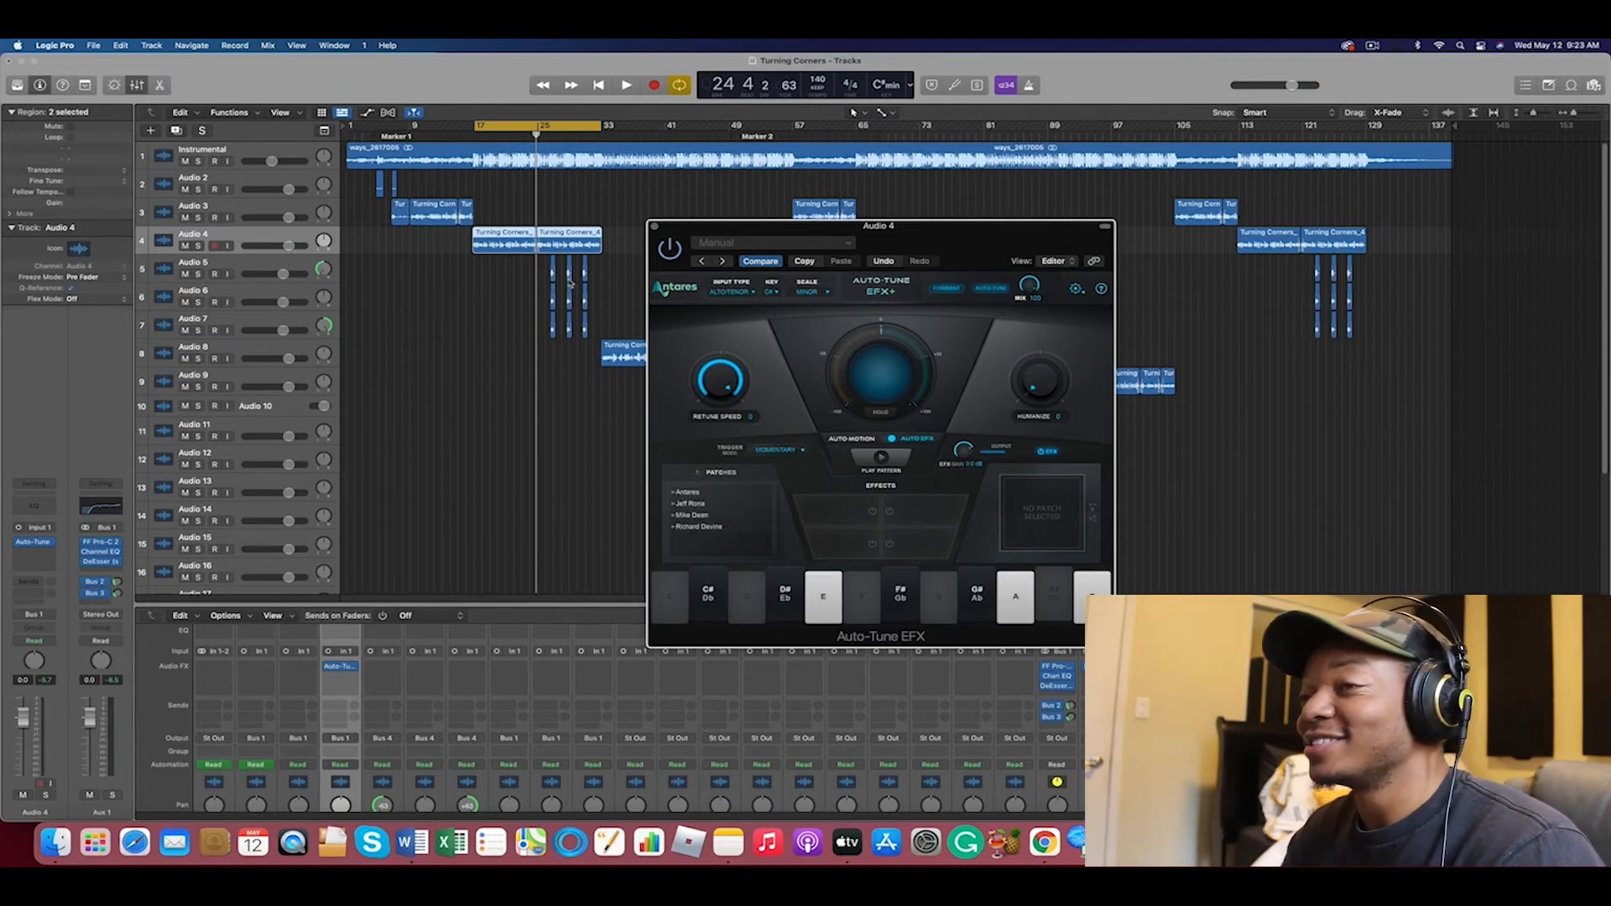
click(603, 179)
key(space)
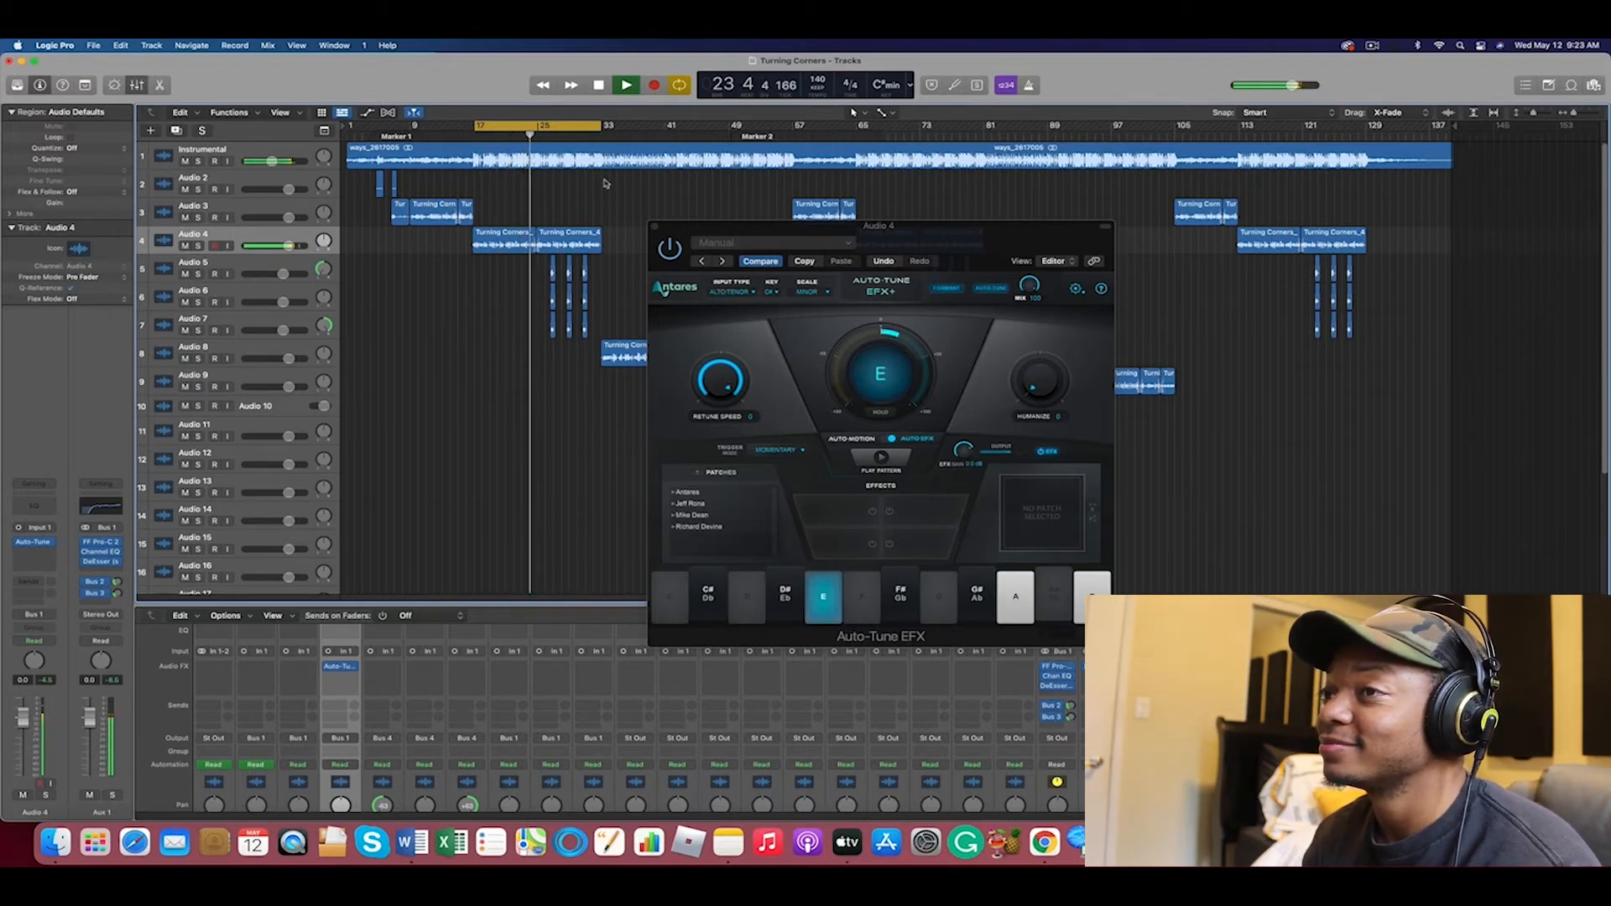
key(space)
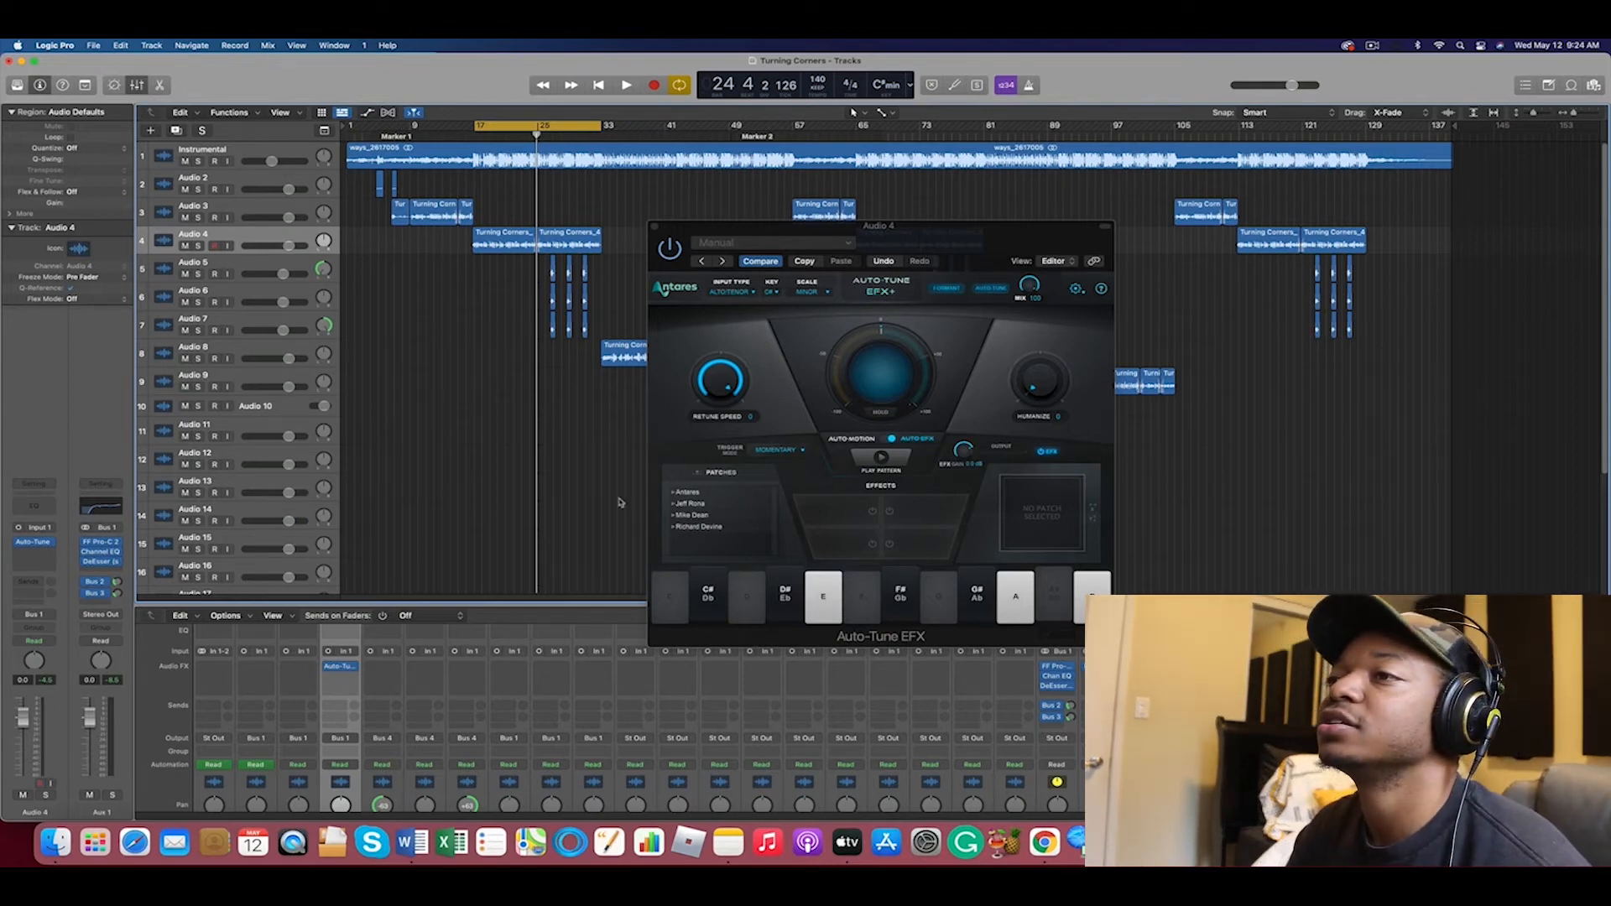
Move the Auto-Tune window aside, select the Audio 11 track, and check the audio device preferences before closing them without changes
drag(717, 232, 763, 239)
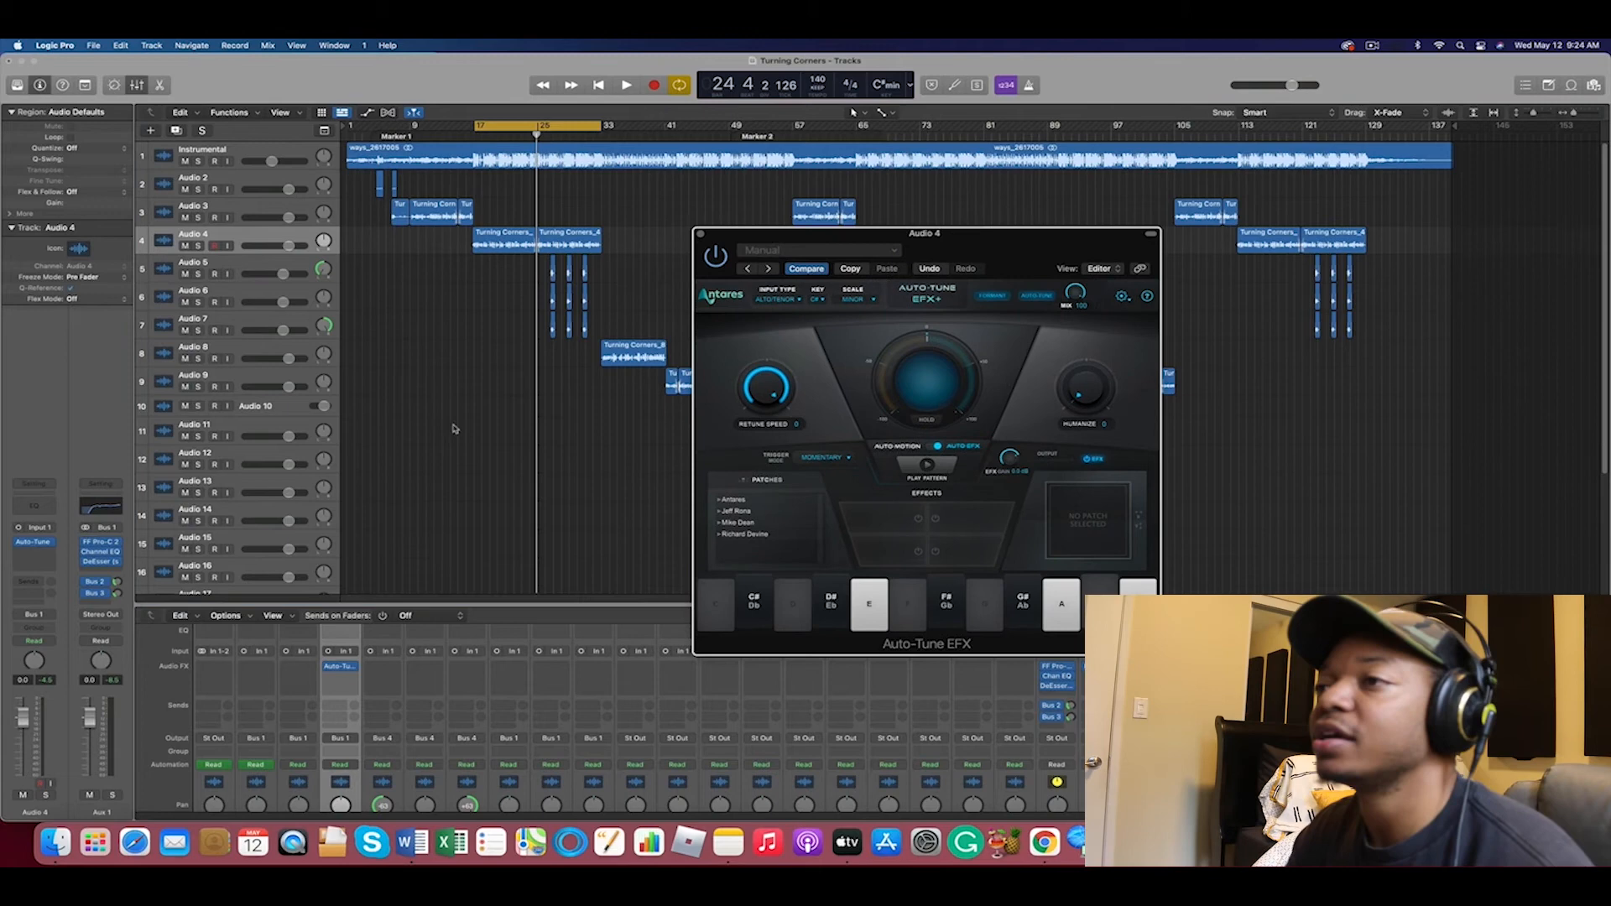
click(287, 426)
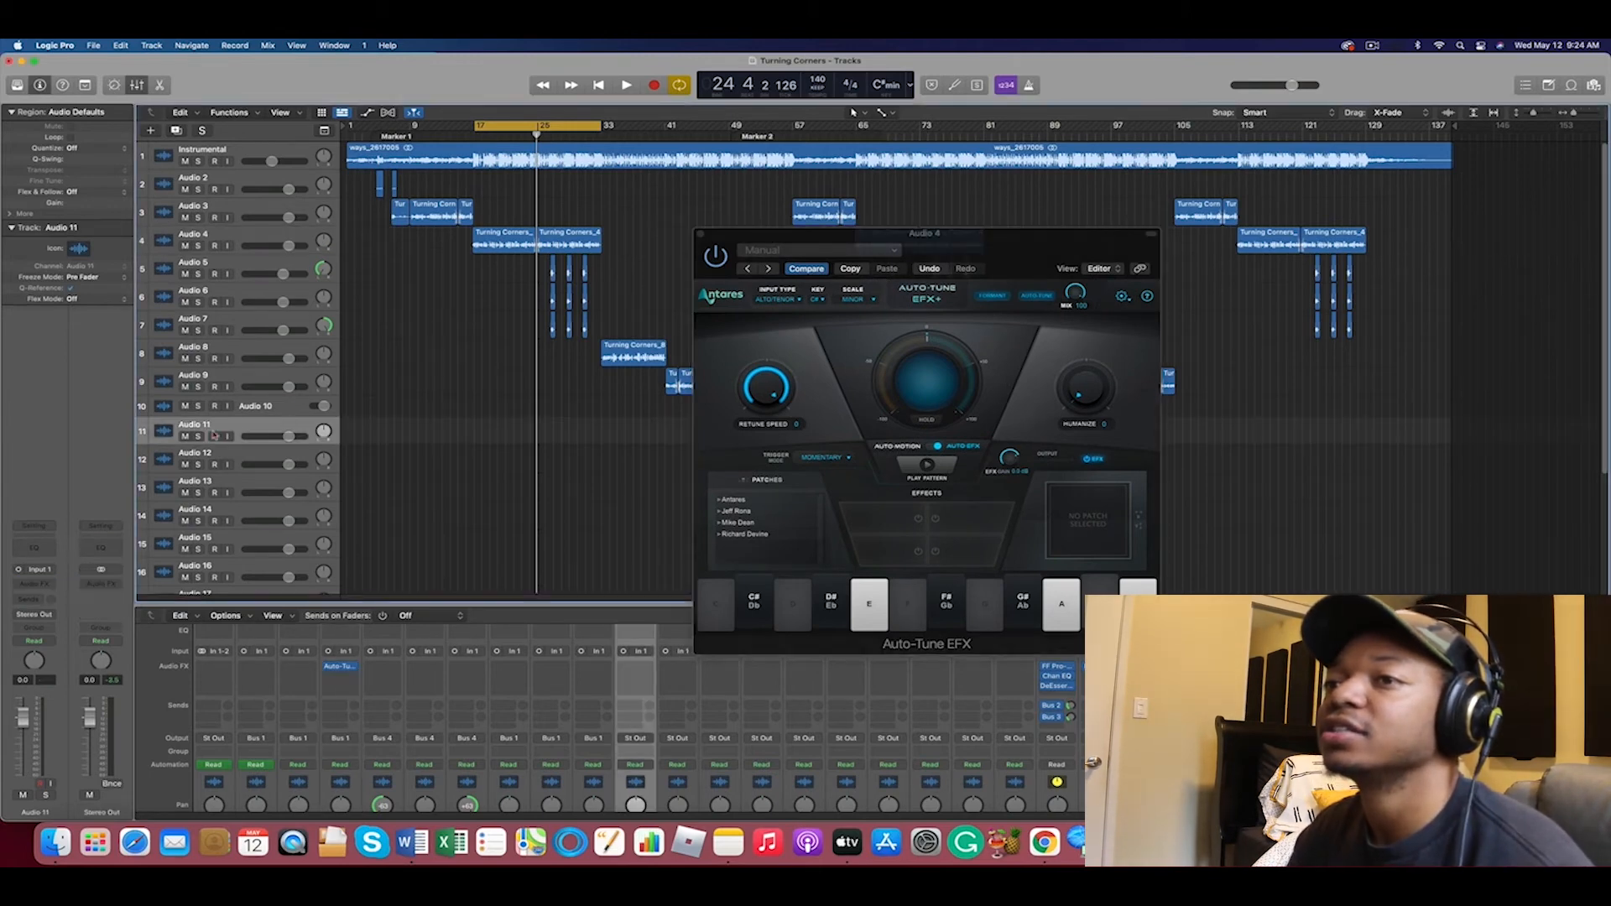
click(94, 48)
mouse_move(55, 45)
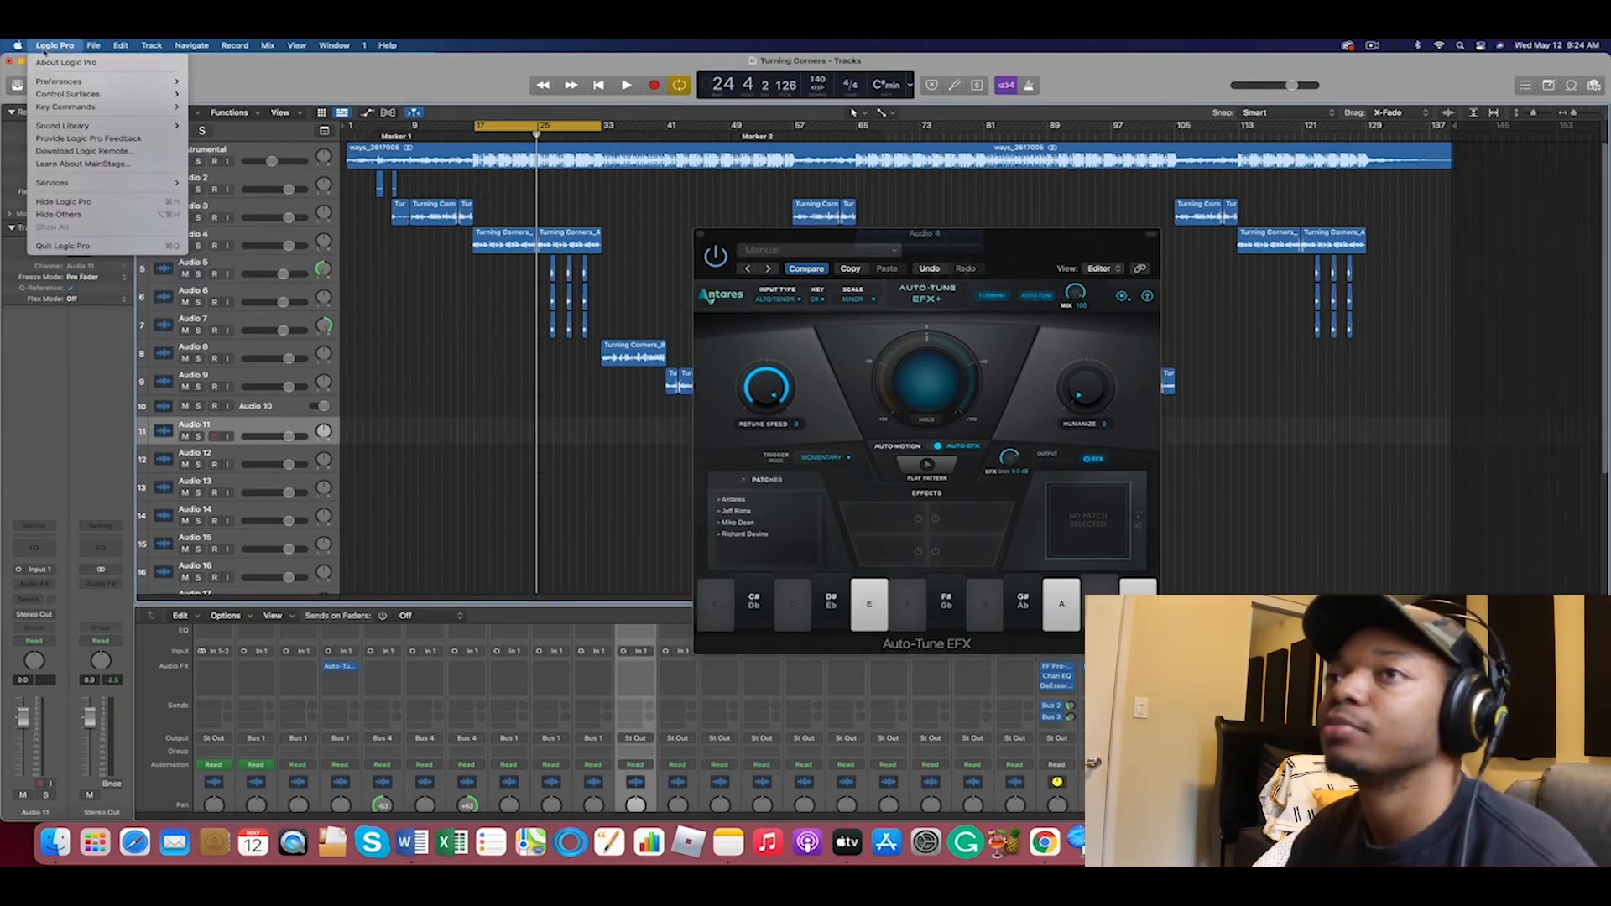
mouse_move(75, 82)
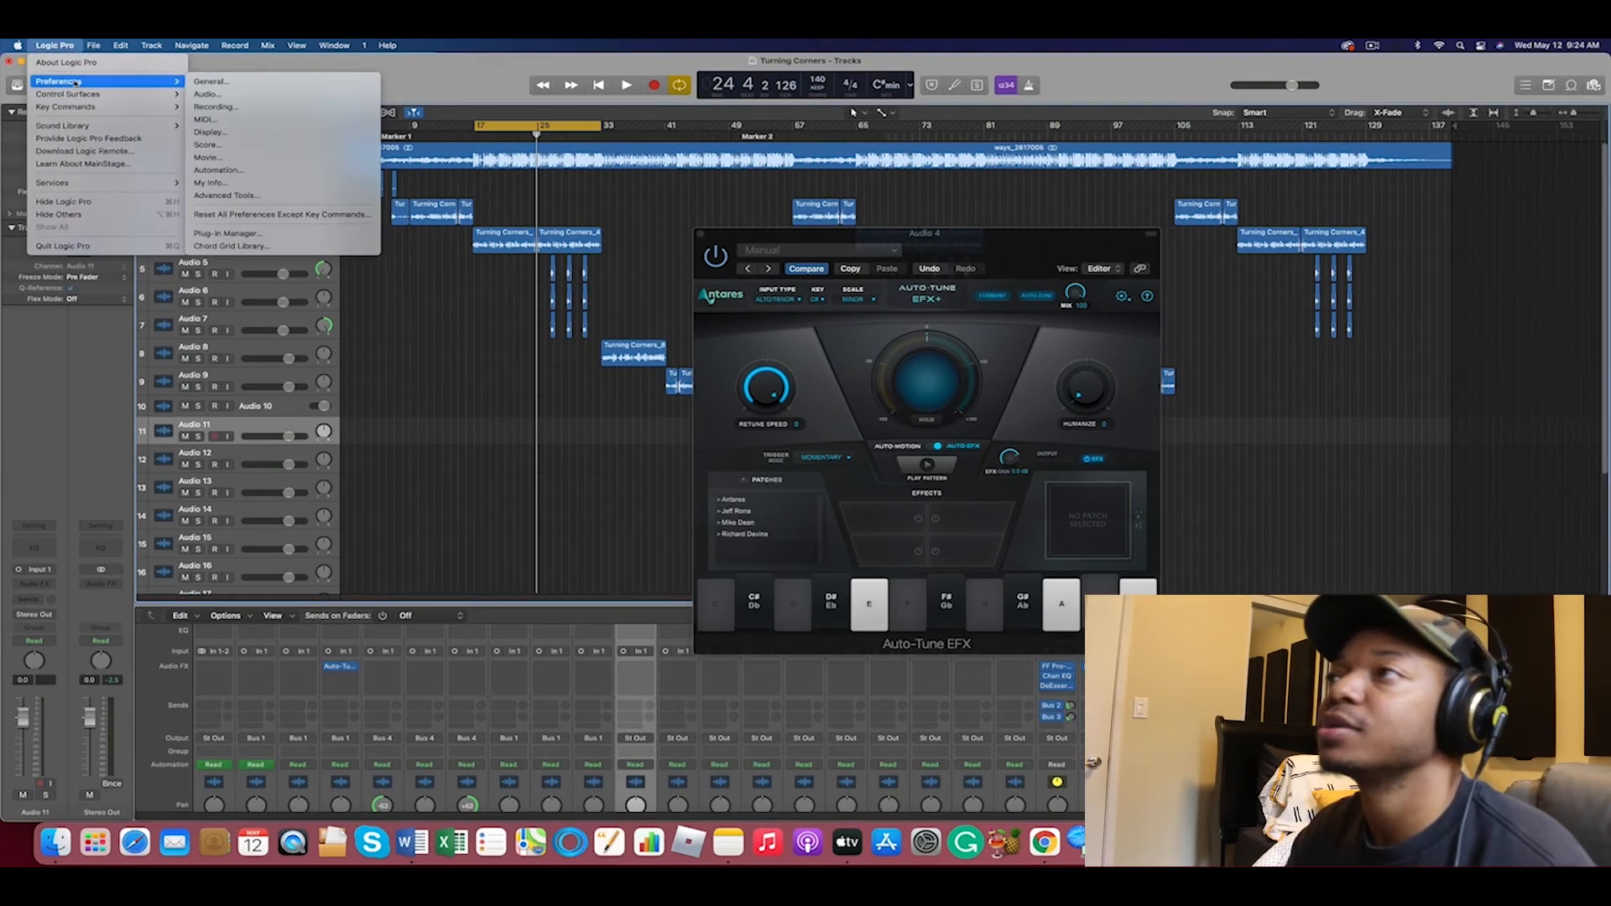
click(255, 96)
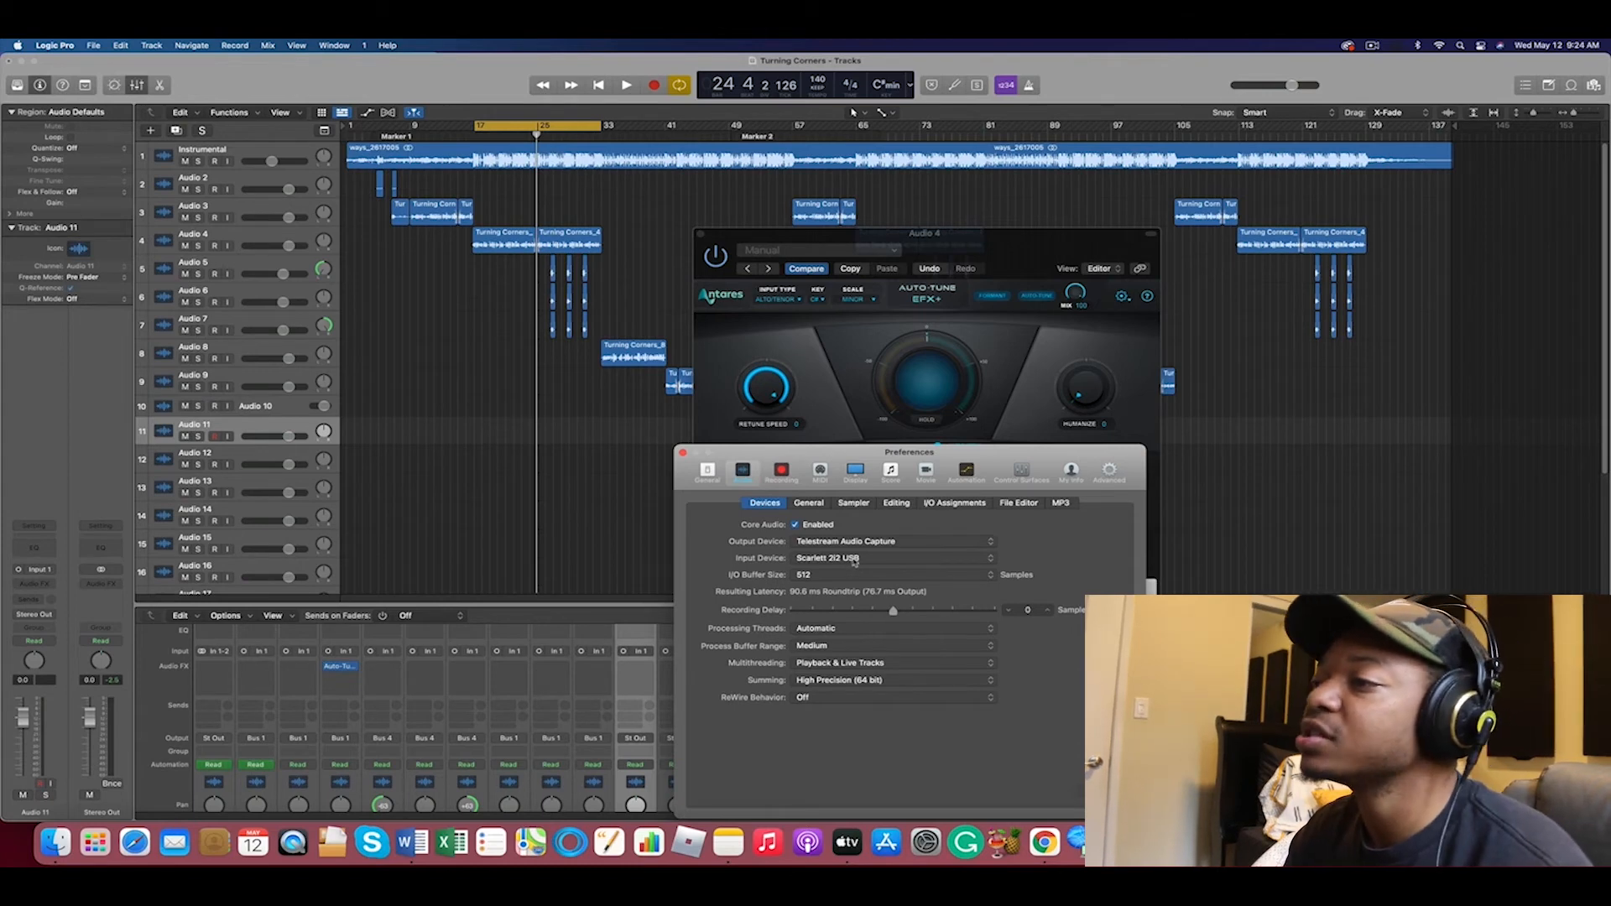
click(683, 453)
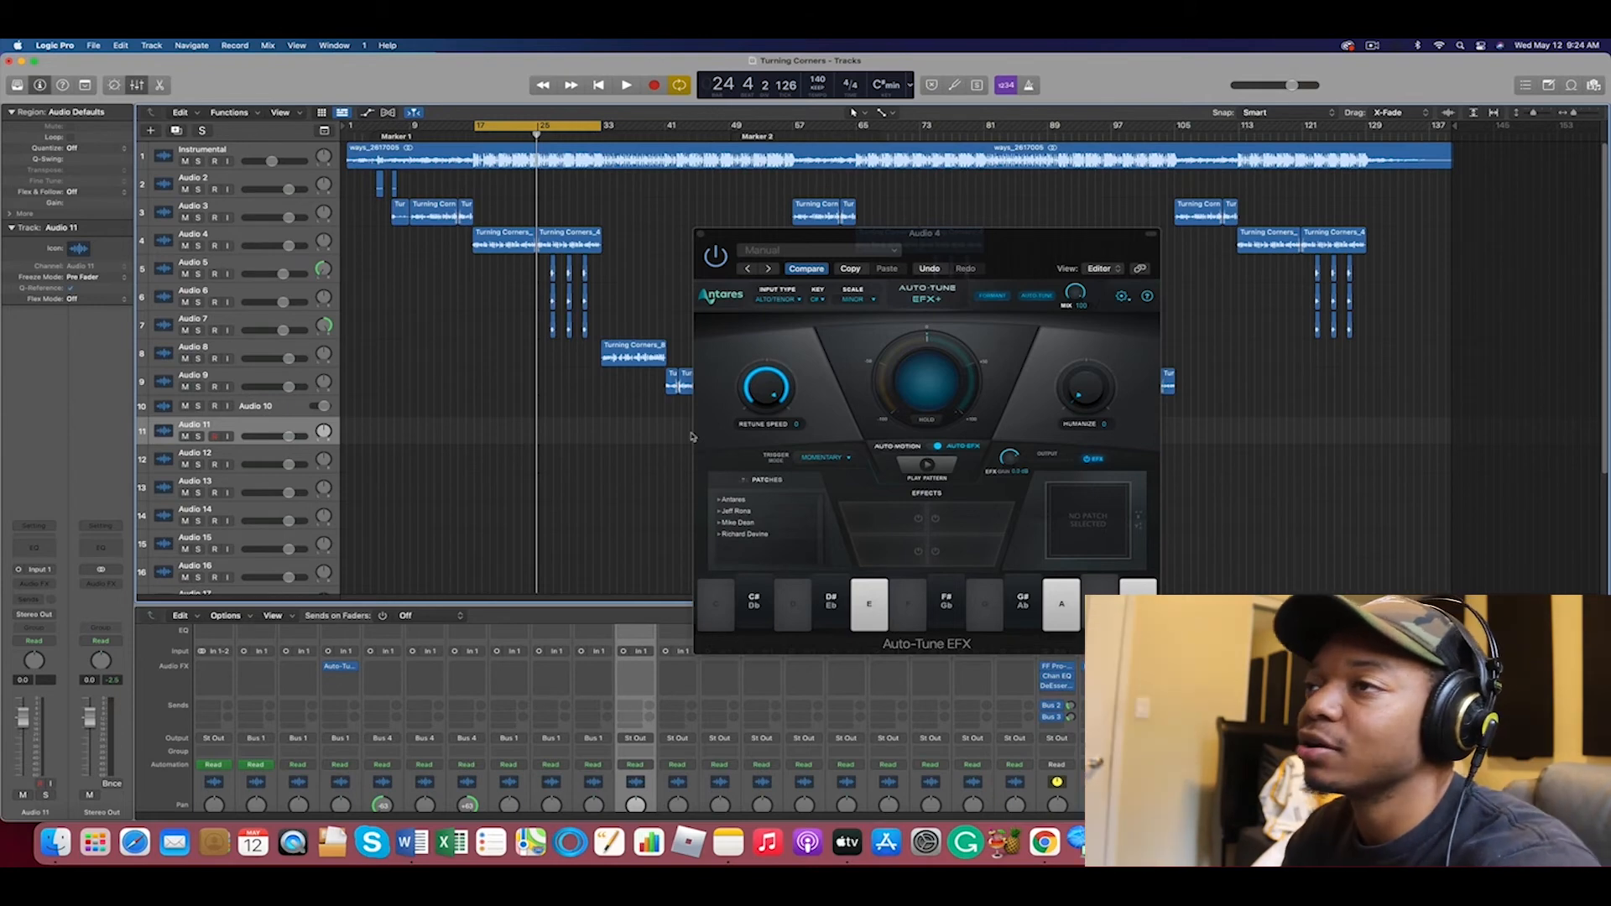
Reopen the Audio 4 Auto-Tune and play the looped section with the plug-in bypassed and active to compare the vocal
click(700, 236)
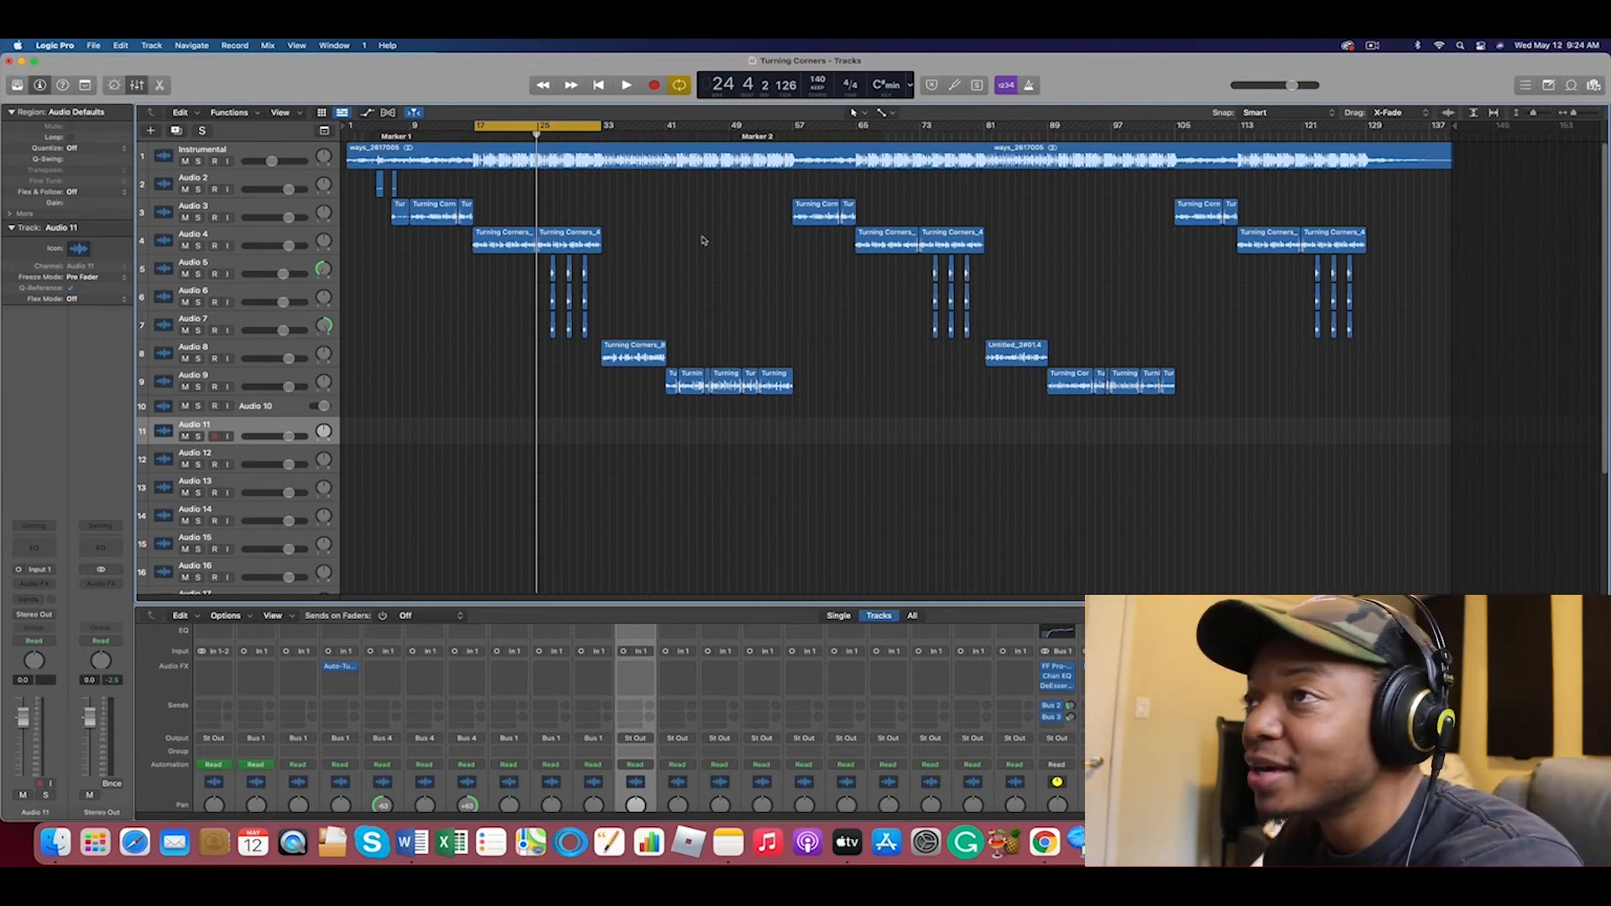
mouse_move(339, 668)
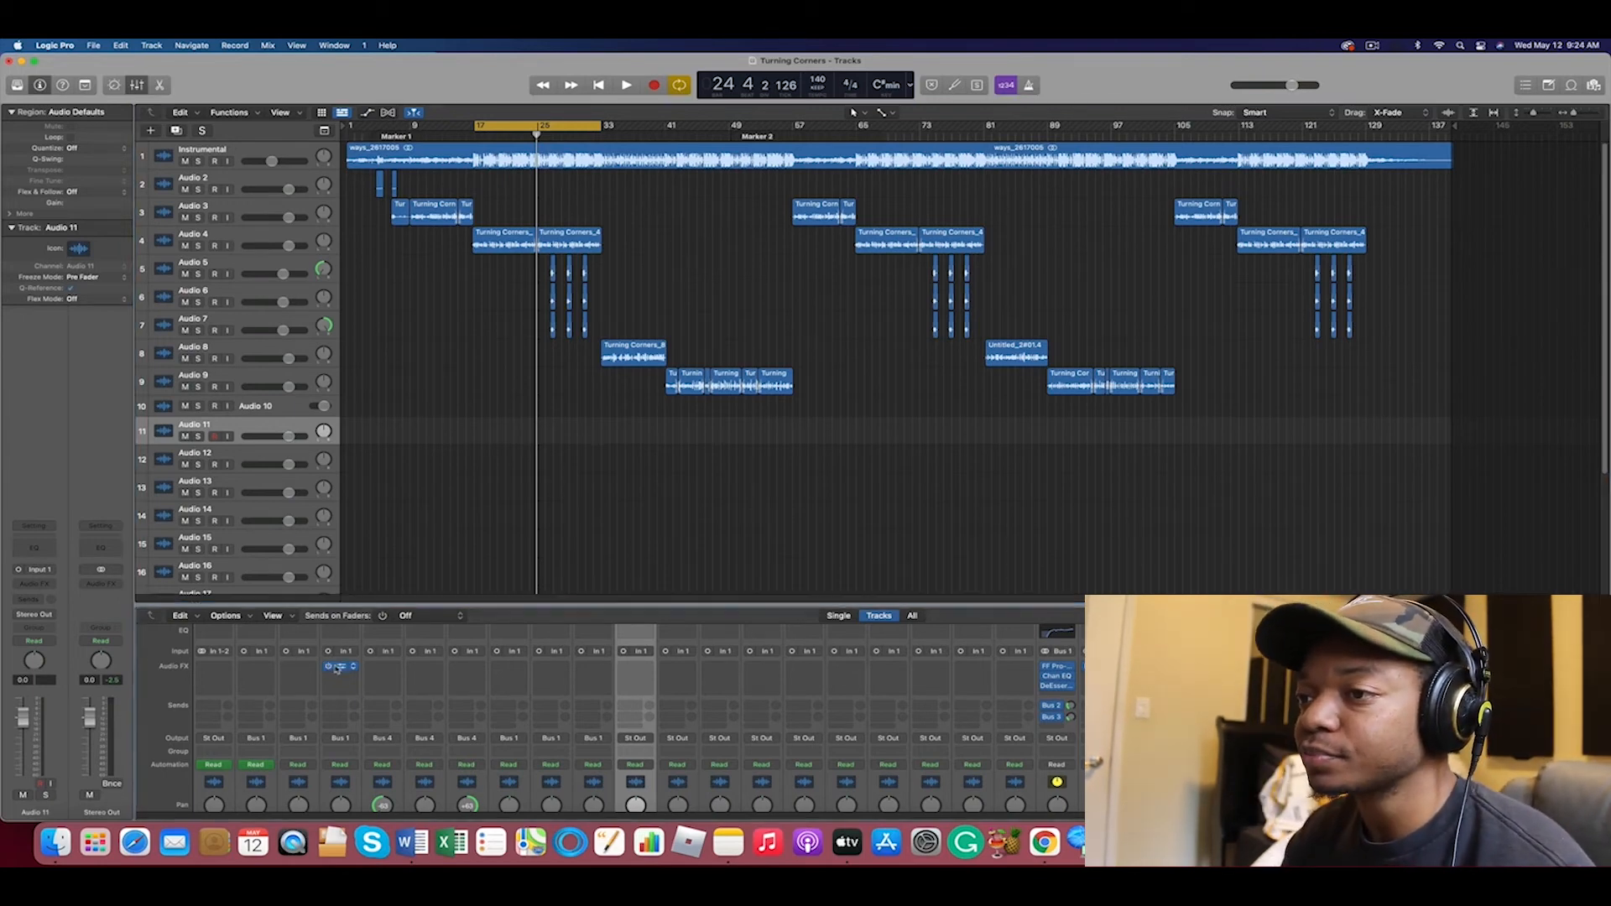
click(340, 668)
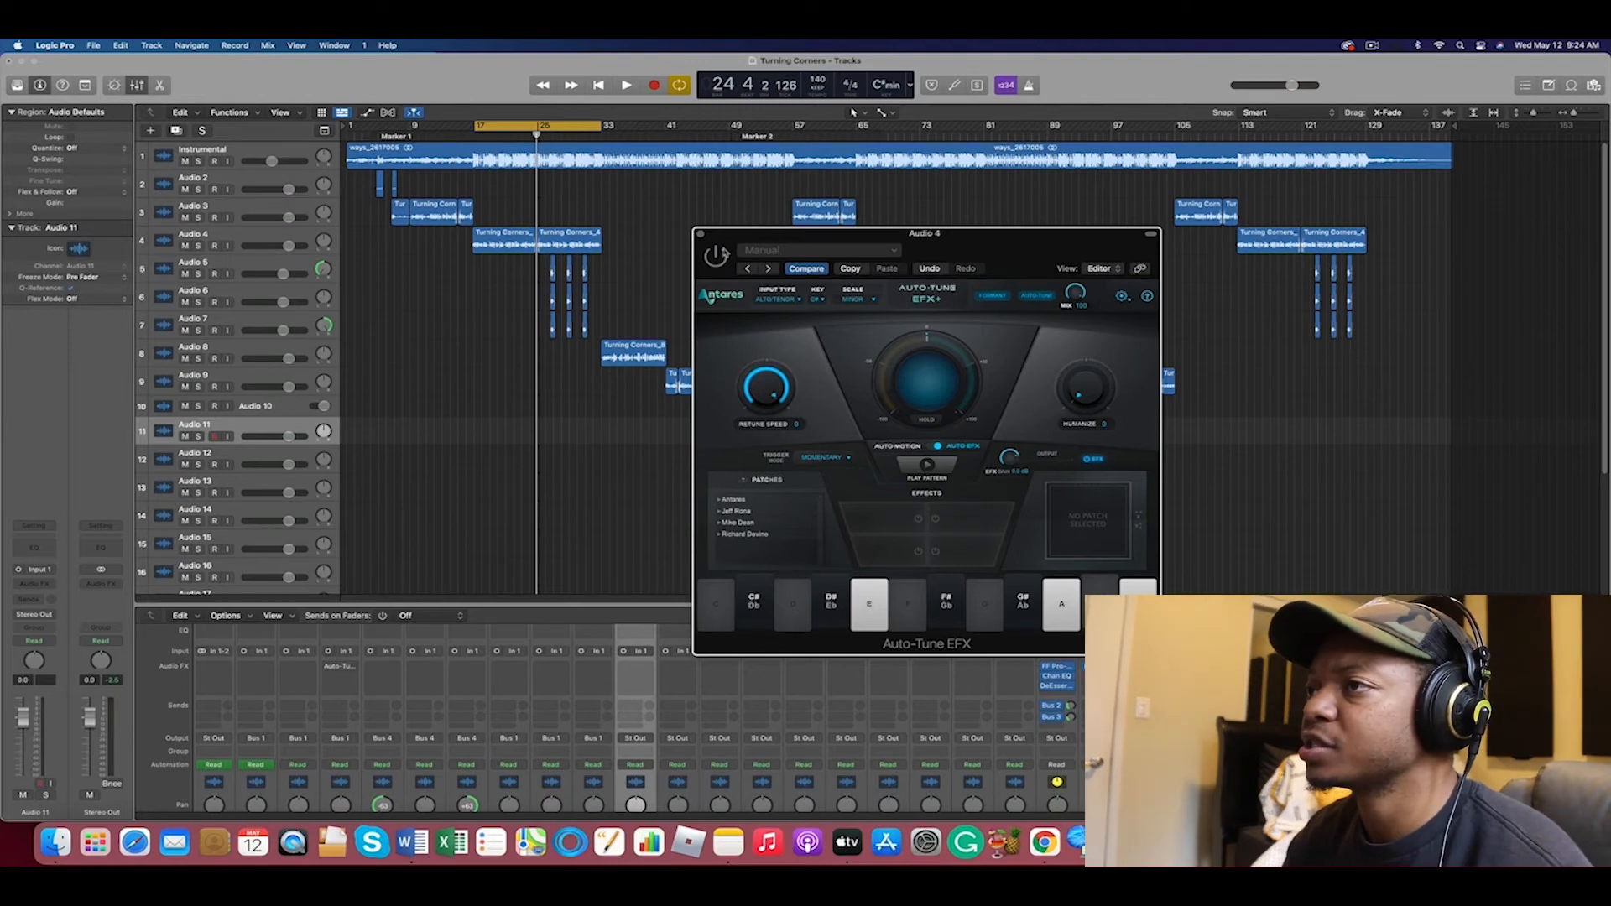
key(space)
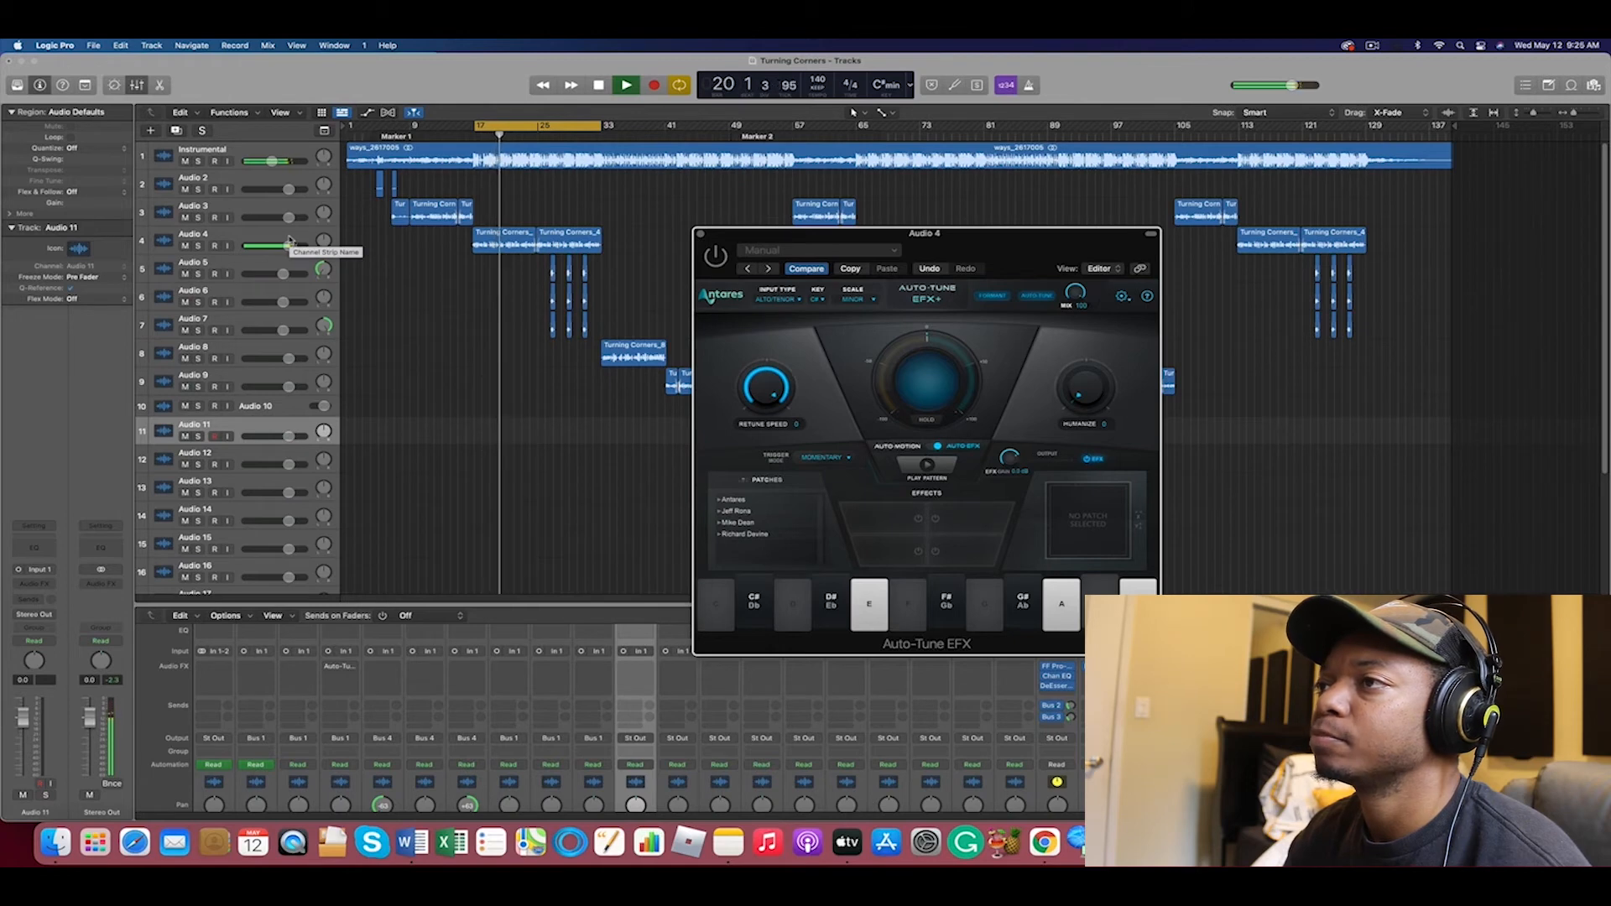
click(713, 254)
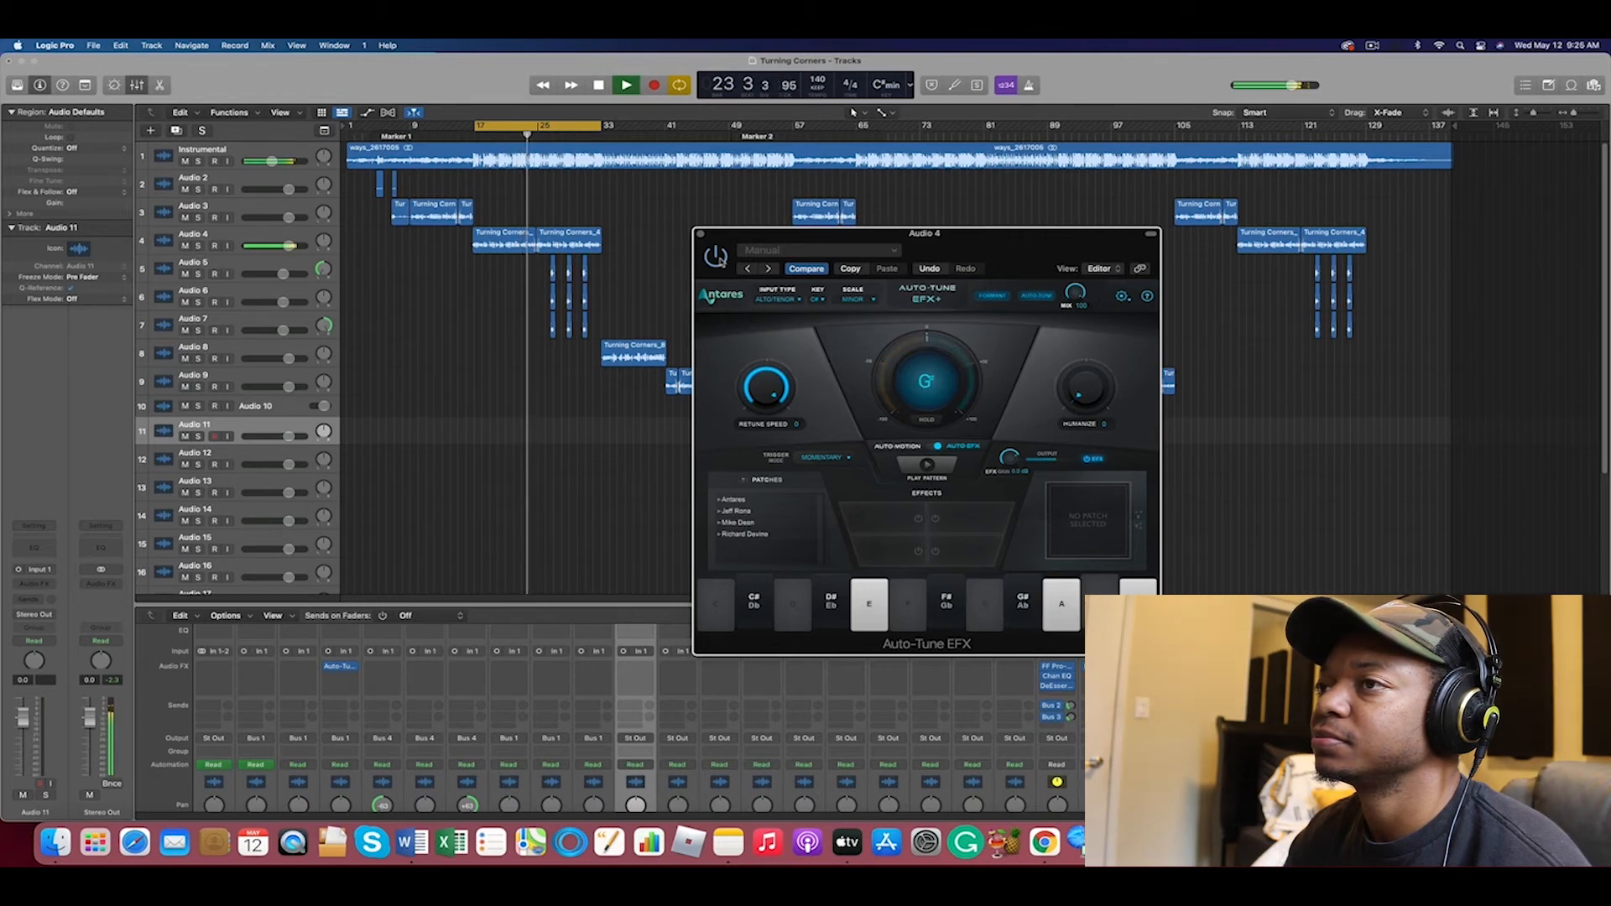
key(space)
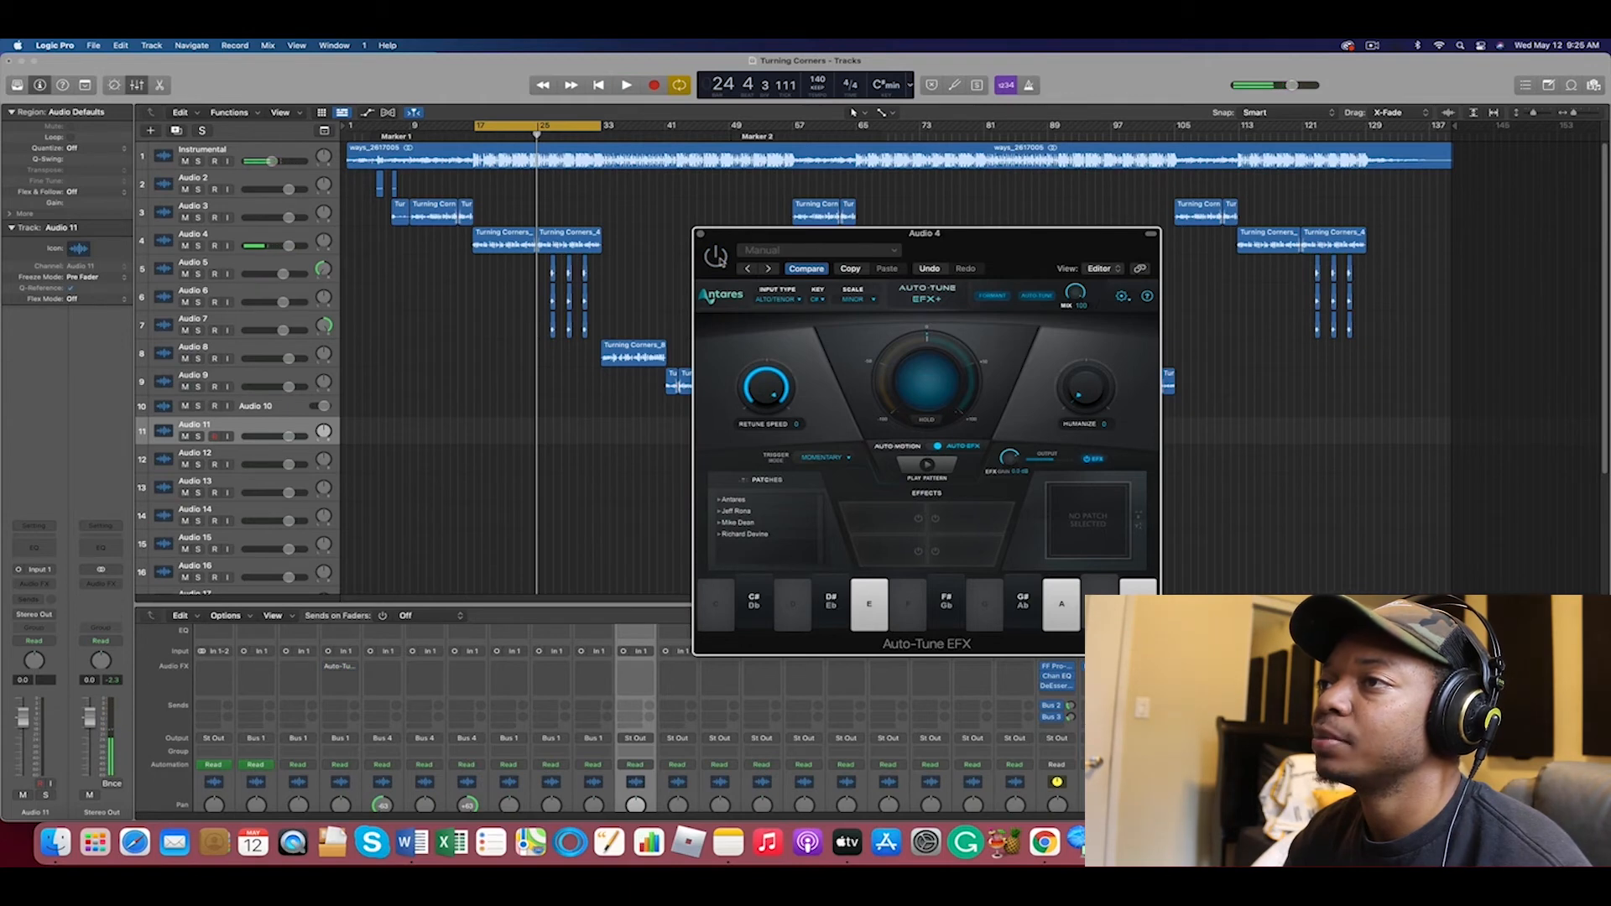
key(space)
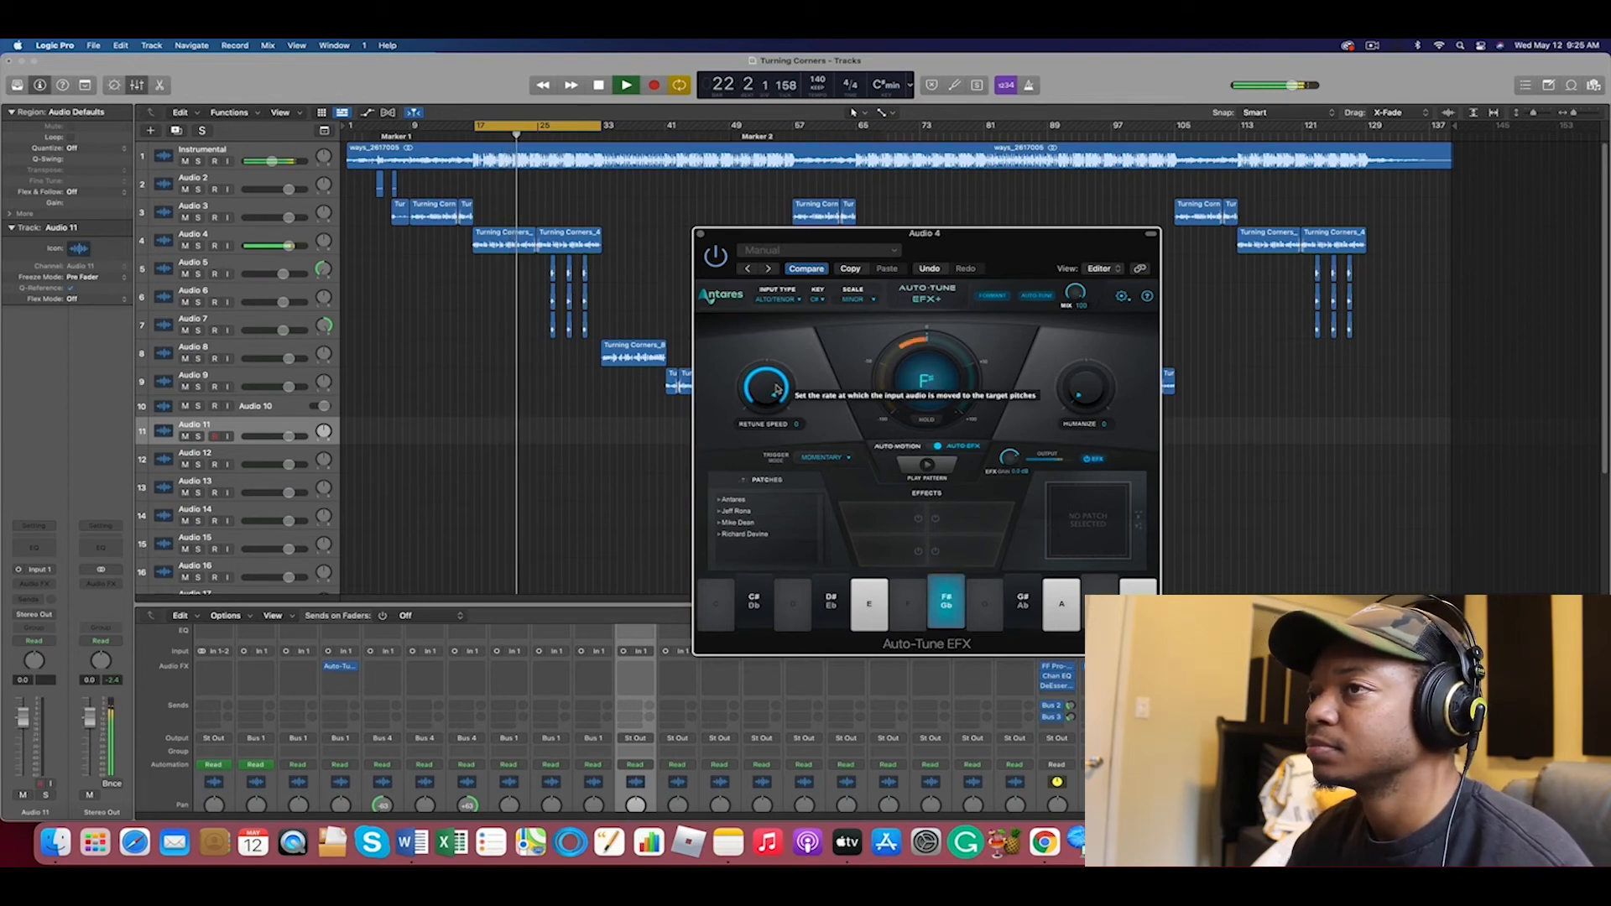
key(space)
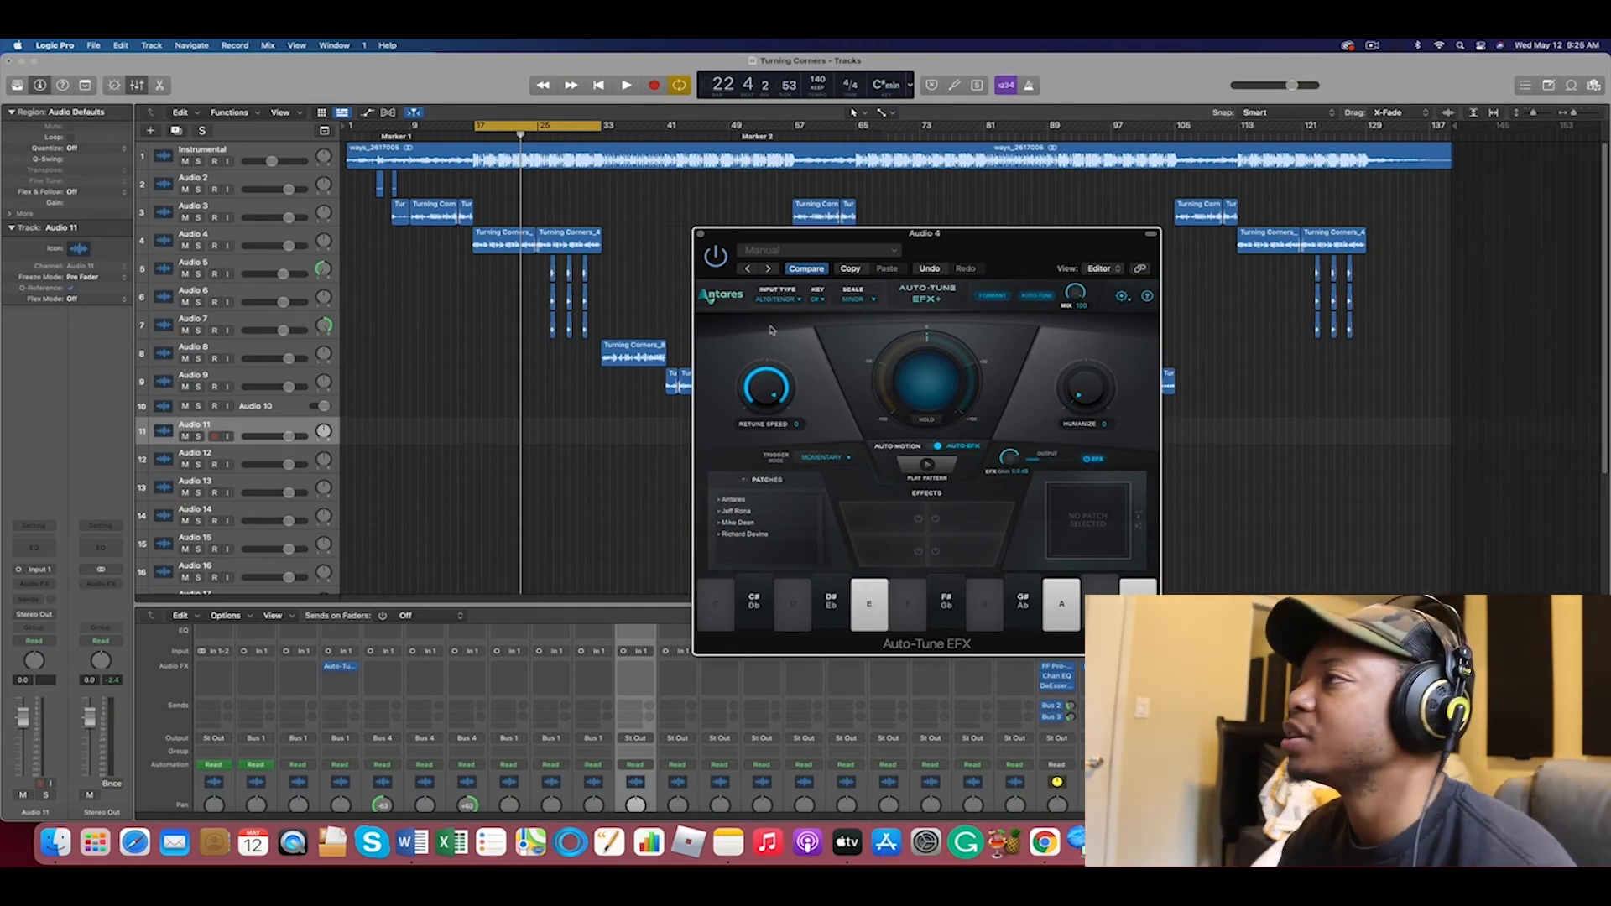
Set the Audio 4 Auto-Tune's humanize amount to 100 and play the vocal to hear the effect
drag(1089, 398, 1084, 241)
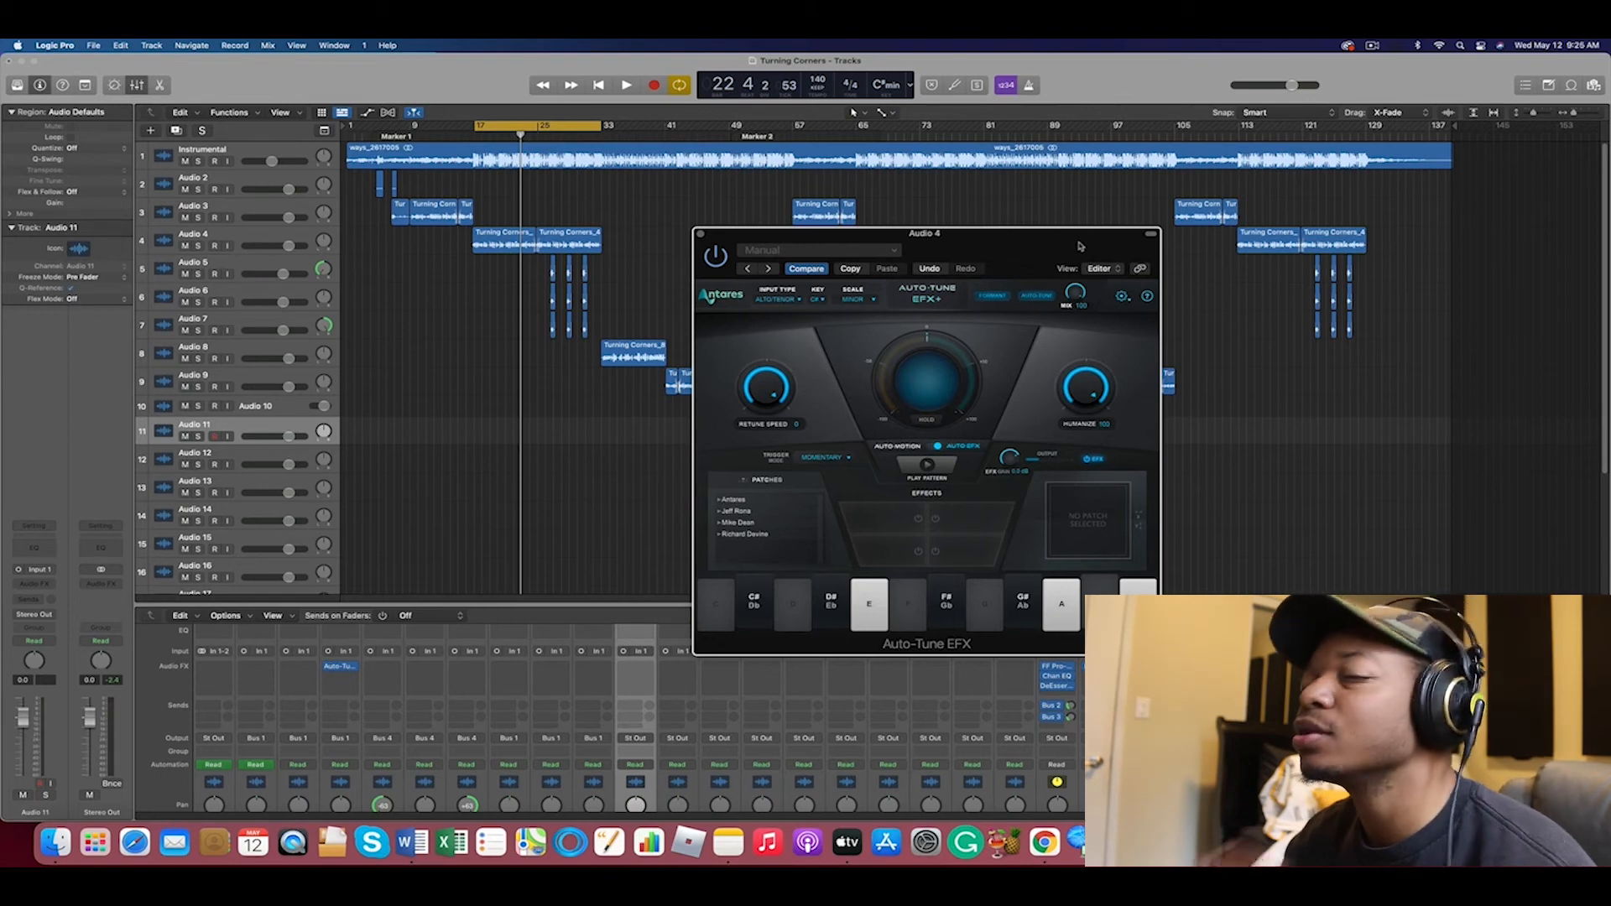
key(space)
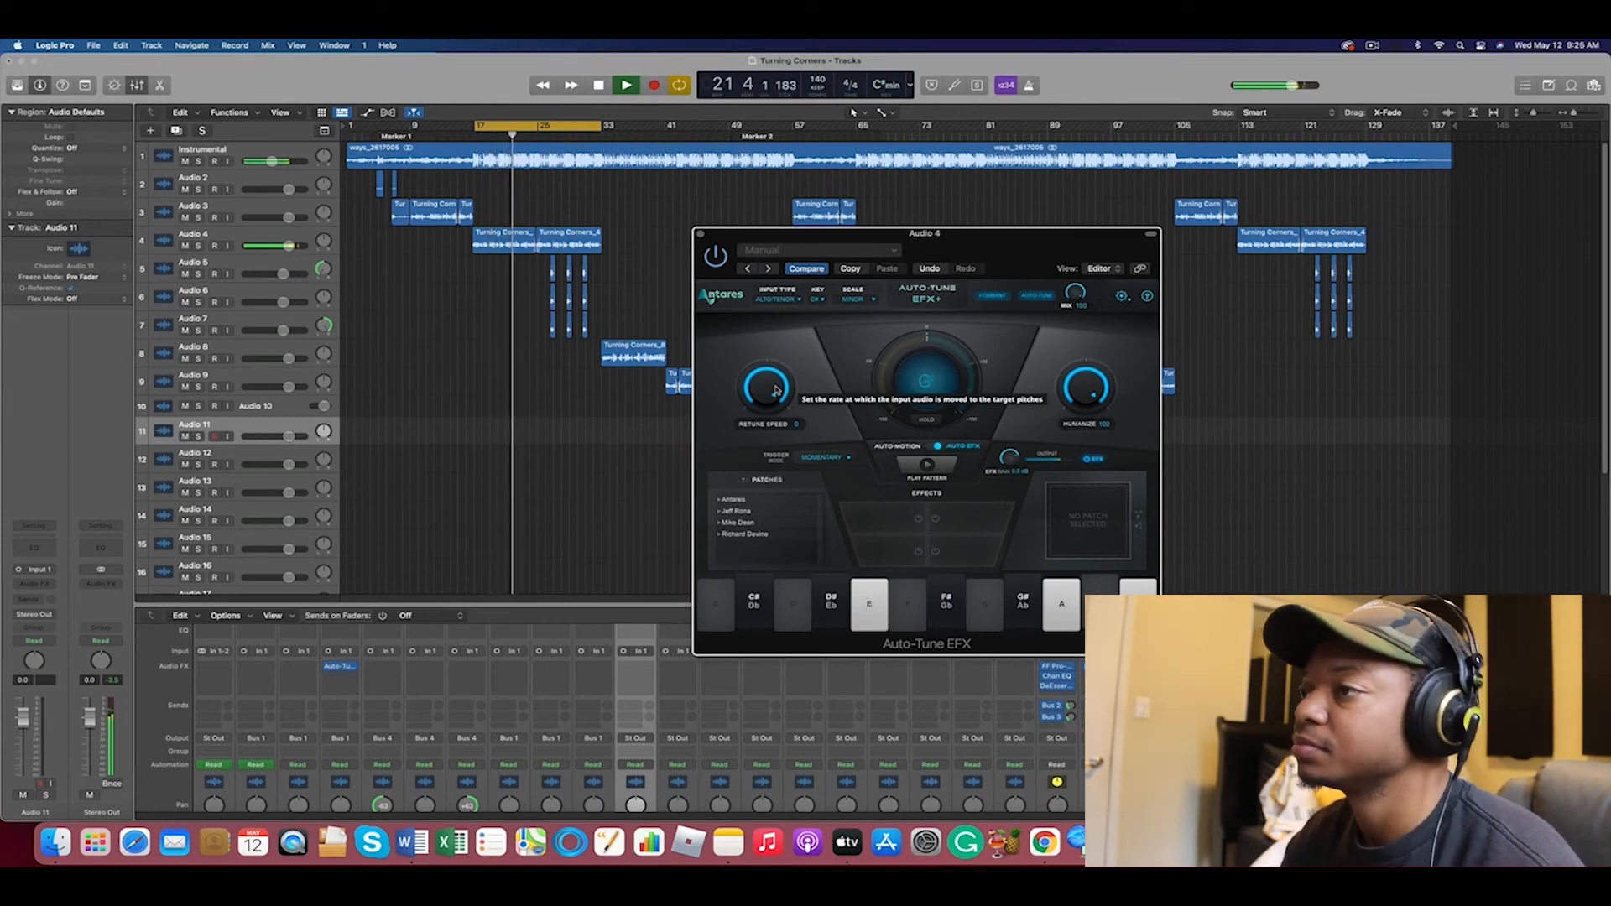
key(space)
Fine-tune the Audio 4 Auto-Tune's retune speed during playback, settling at about 11, and stop playback
drag(774, 392, 768, 402)
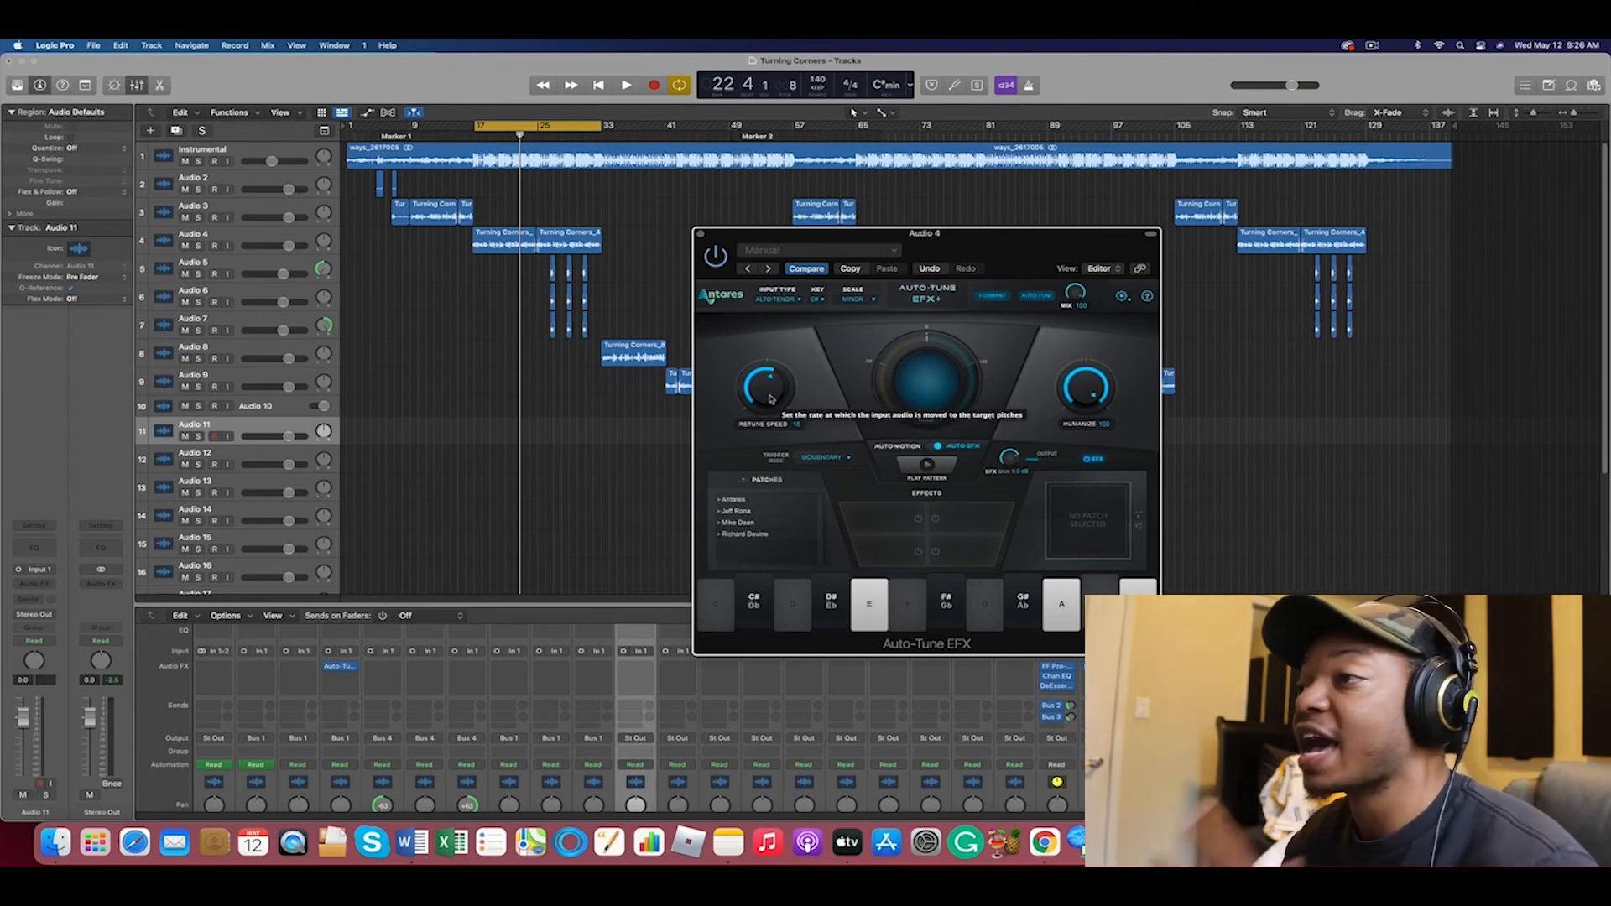
key(space)
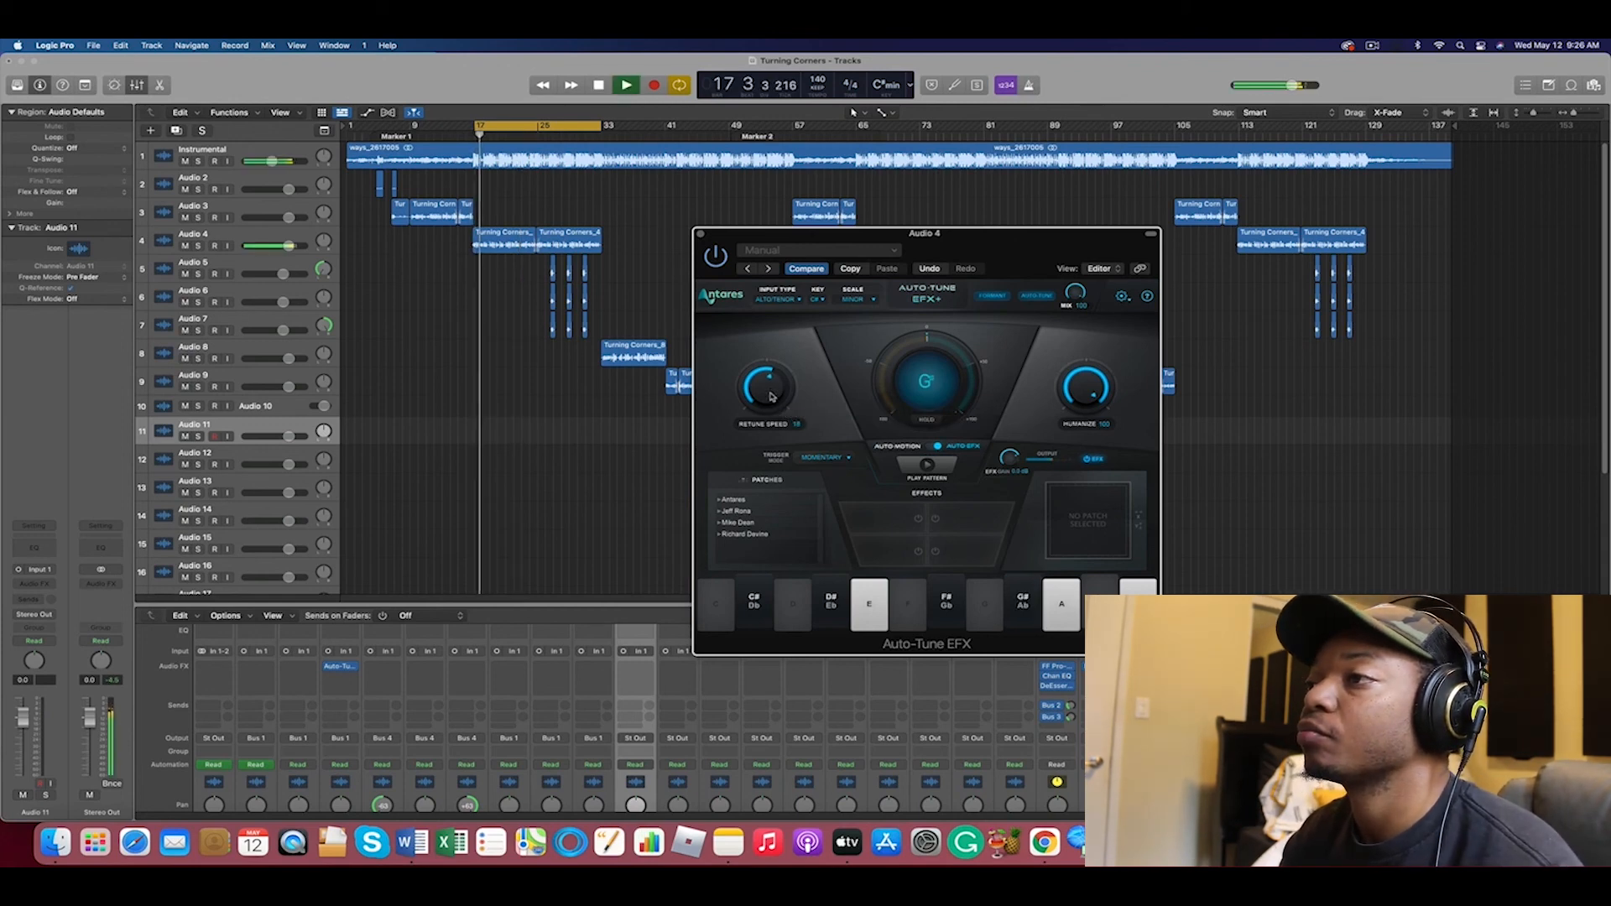
drag(771, 400, 773, 392)
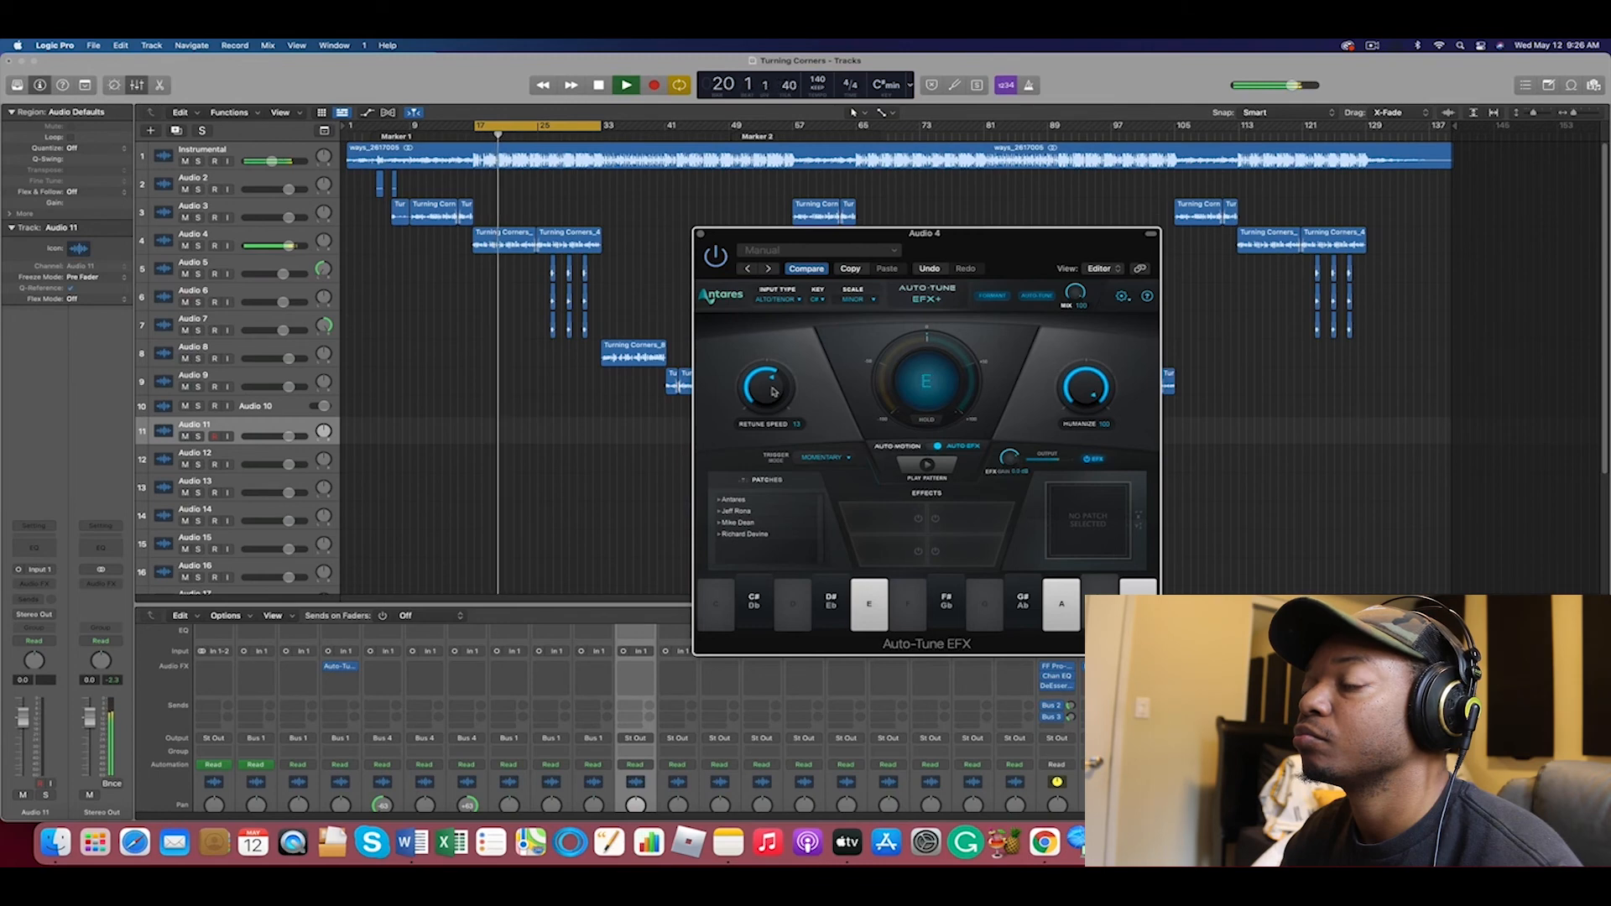
drag(771, 409, 773, 396)
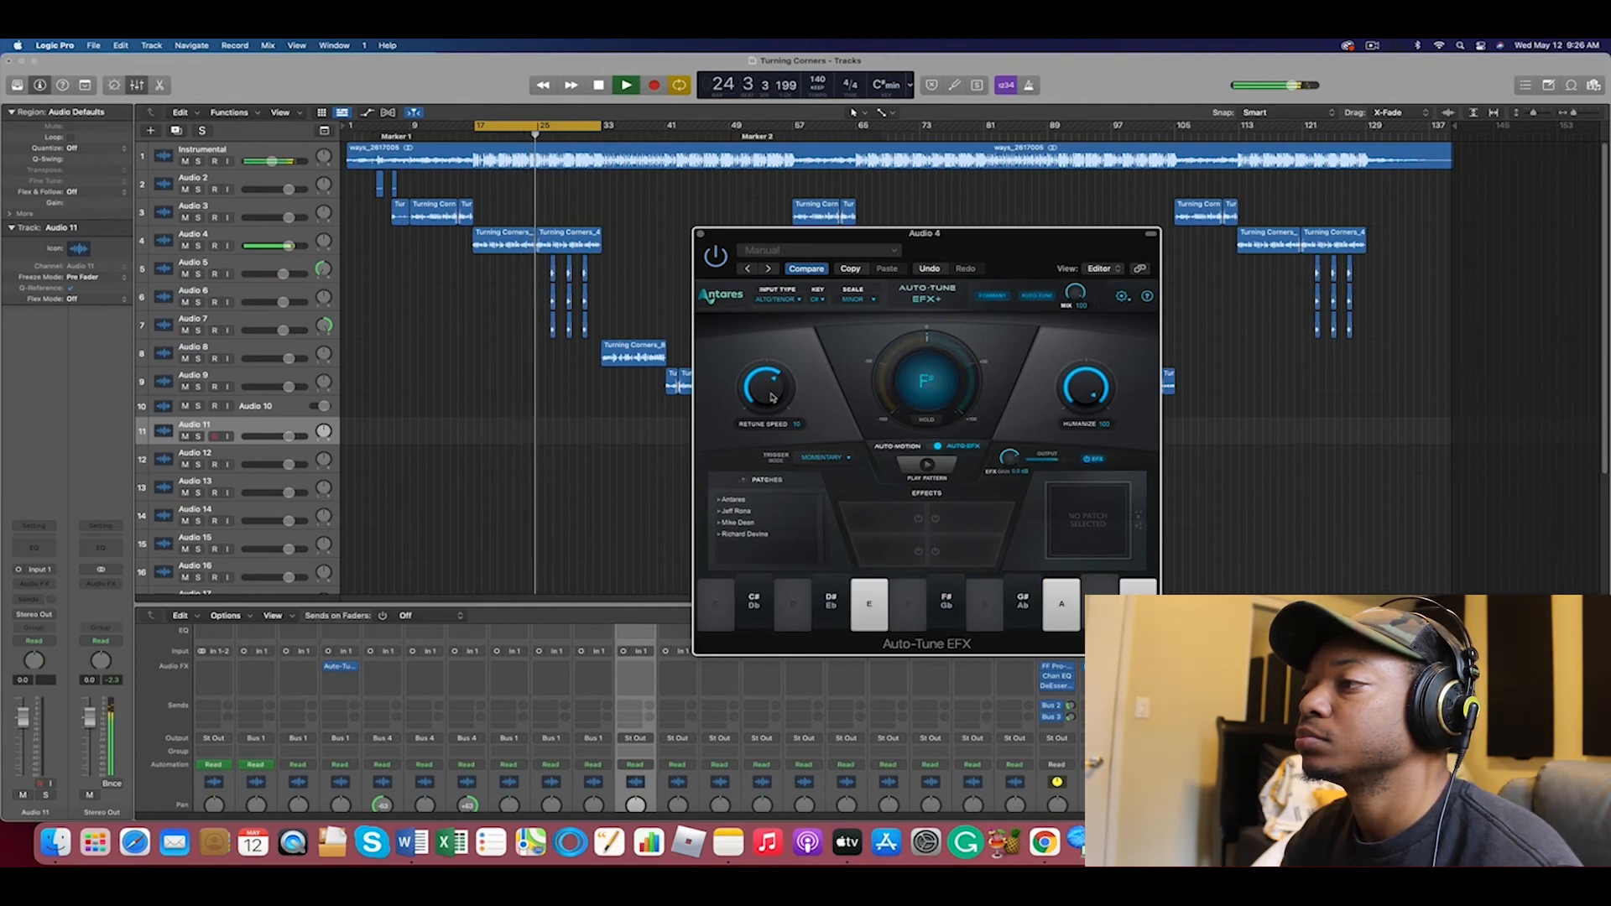
key(space)
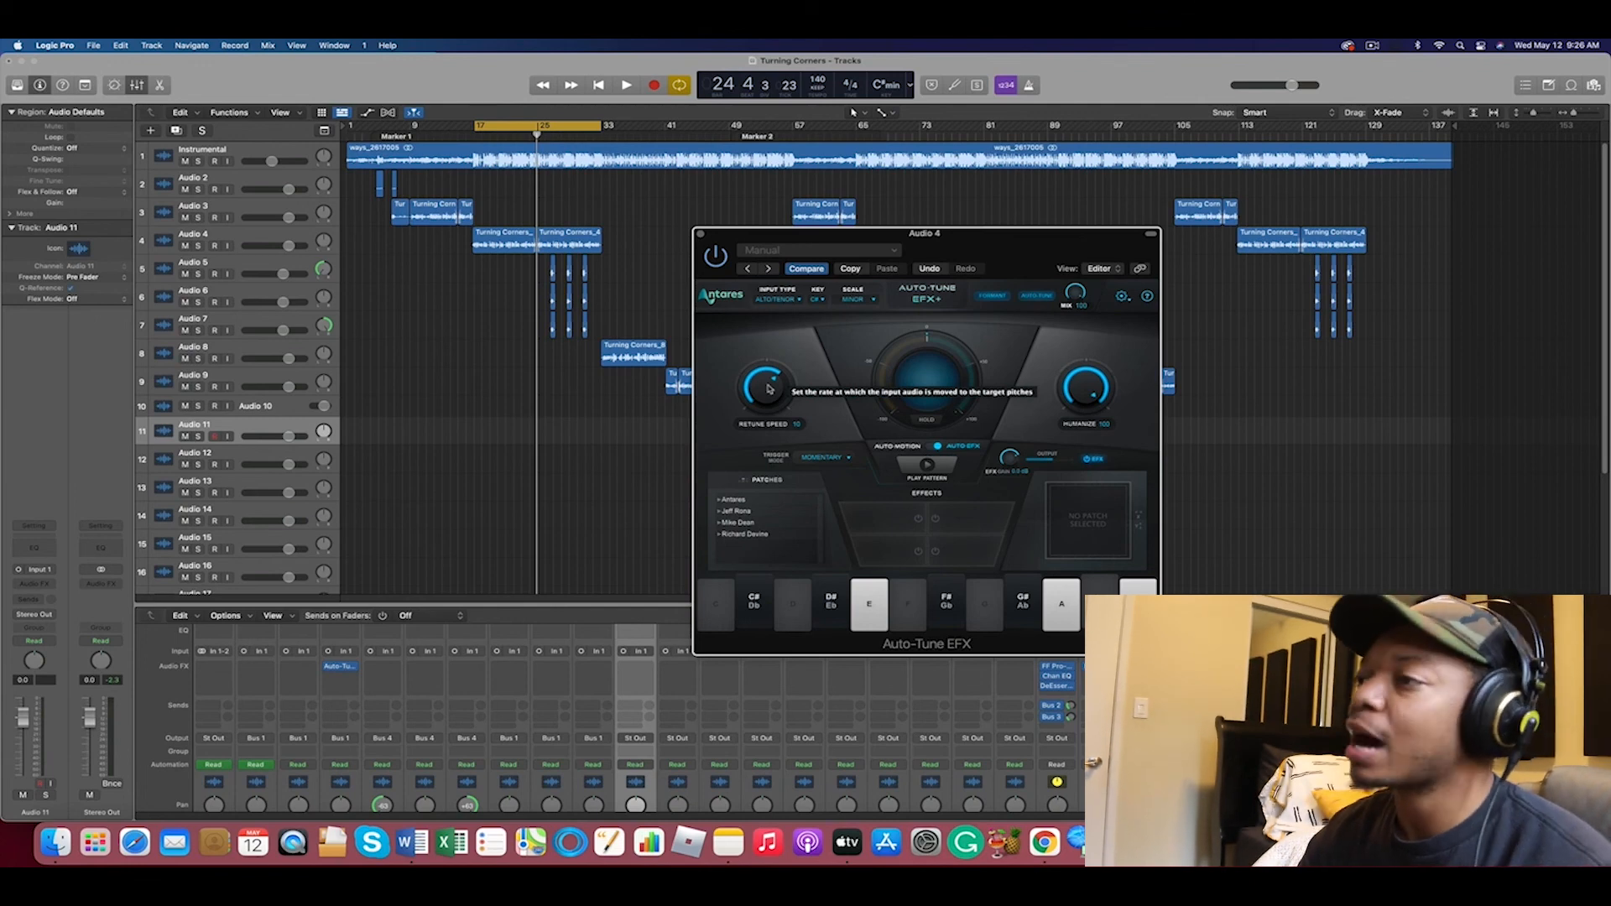
Look into the Antares and Jeff Rona patch folders in Auto-Tune and collapse both without loading a patch
click(719, 500)
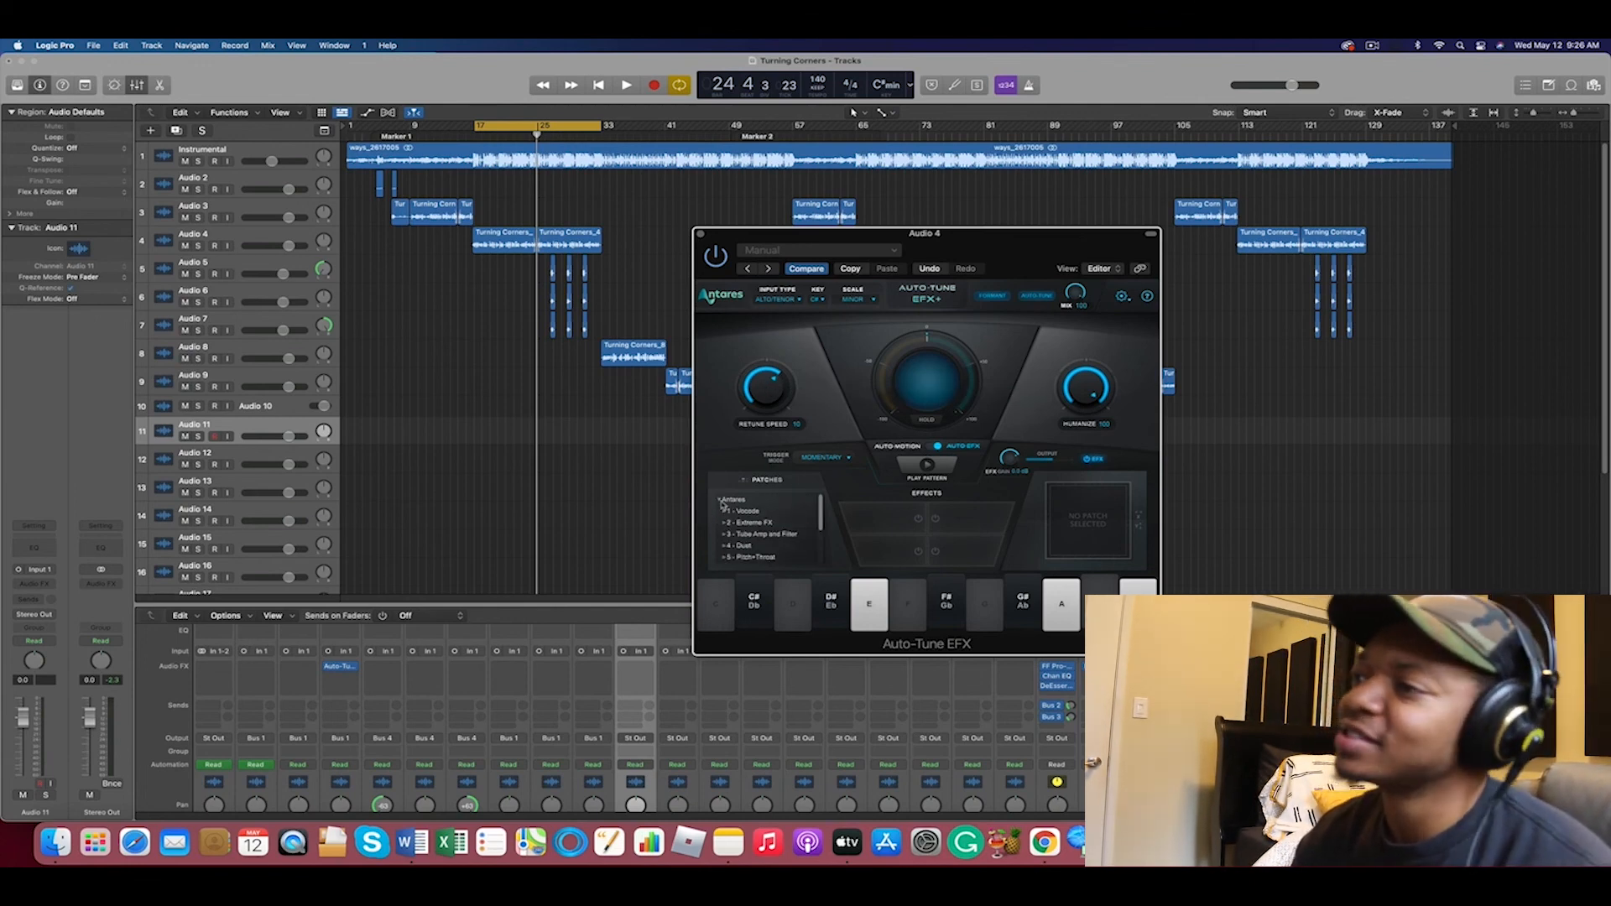
click(720, 501)
click(720, 512)
click(719, 511)
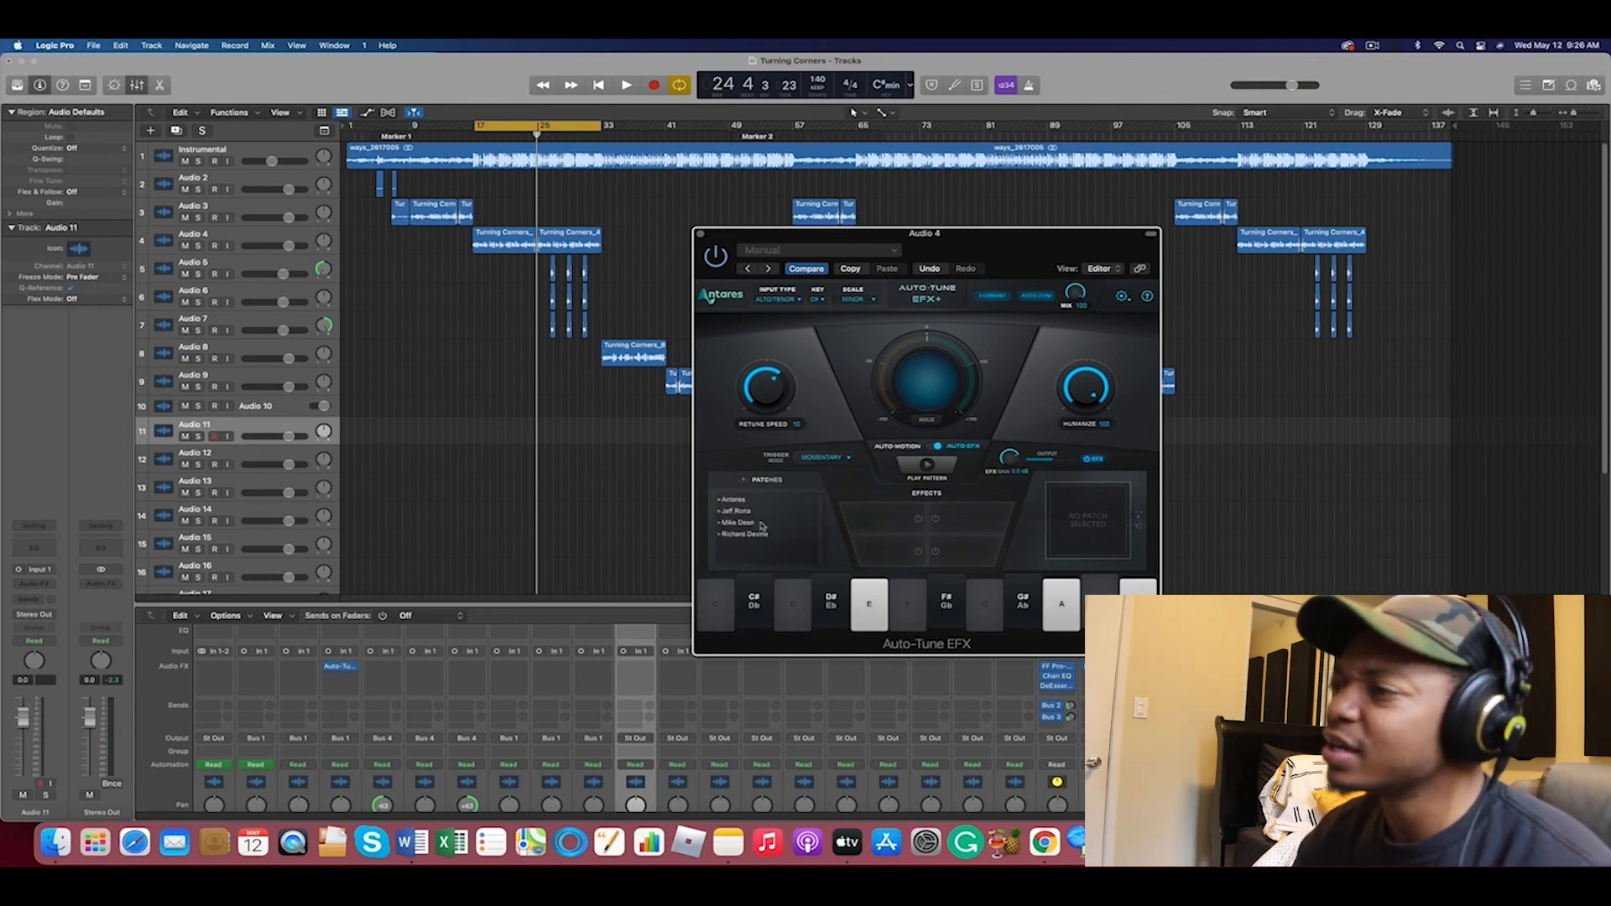